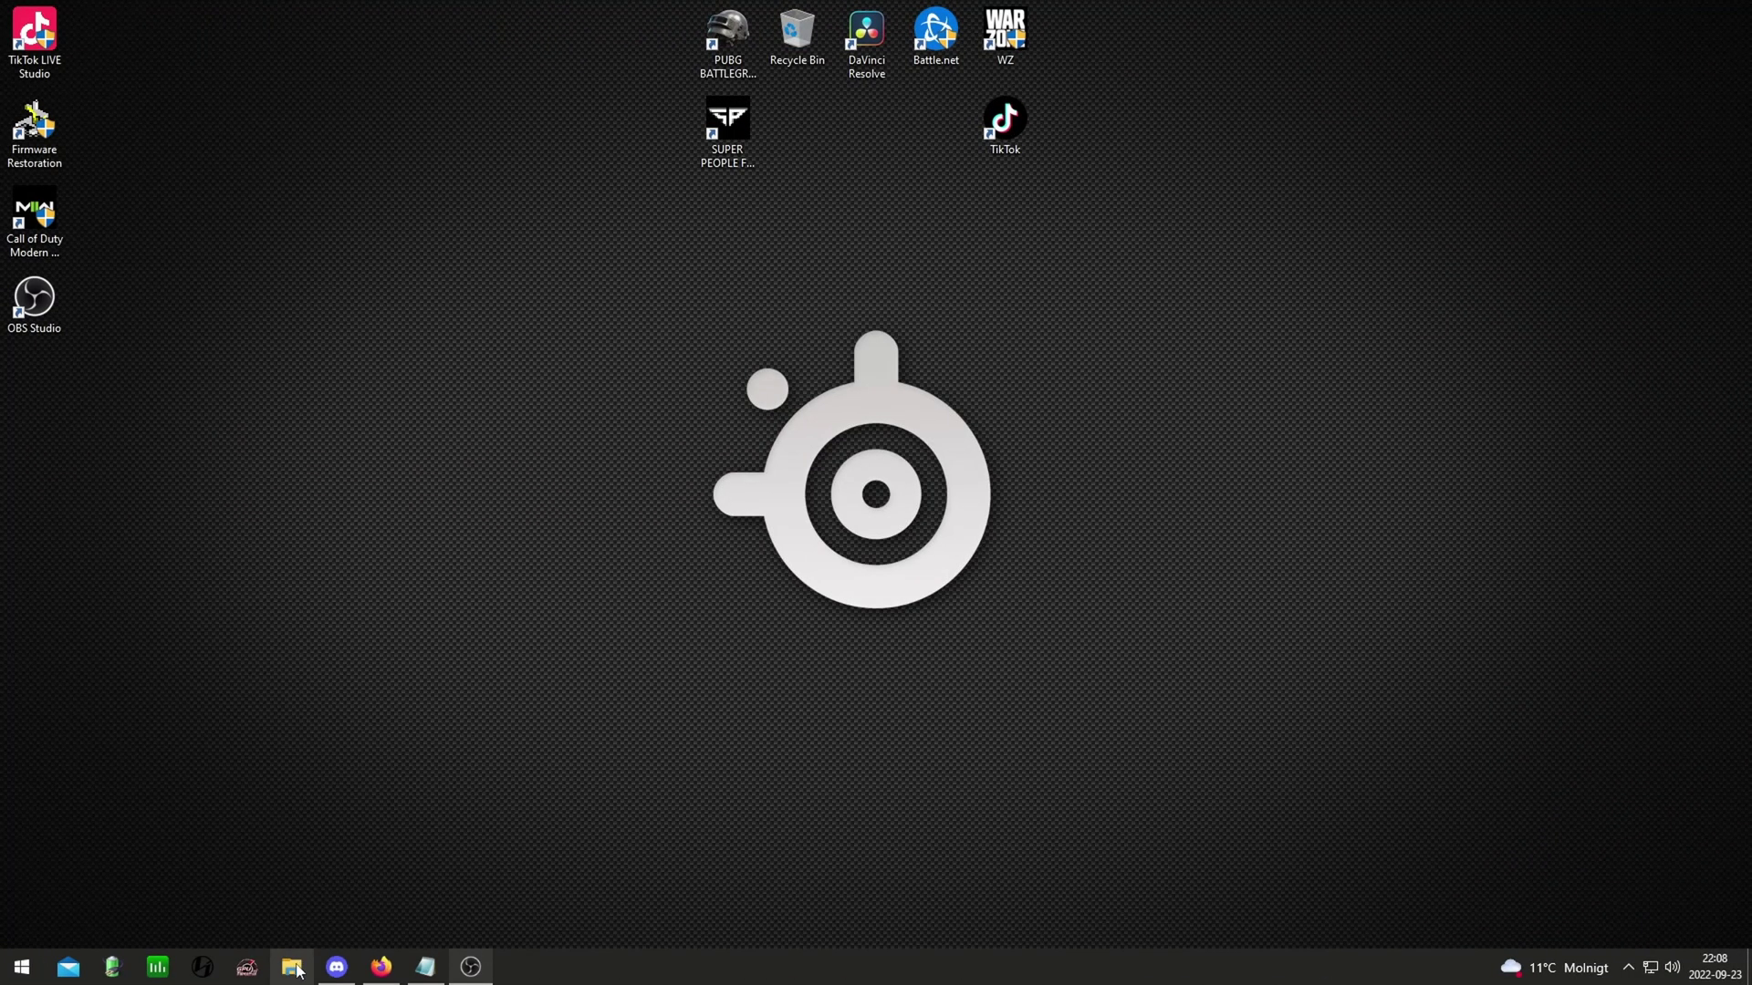
Browse to Documents\Call of Duty\playersBeta in File Explorer and bring up the options file's menu.
{"action": "left_click", "coordinate": [292, 966]}
{"action": "left_click", "coordinate": [239, 335]}
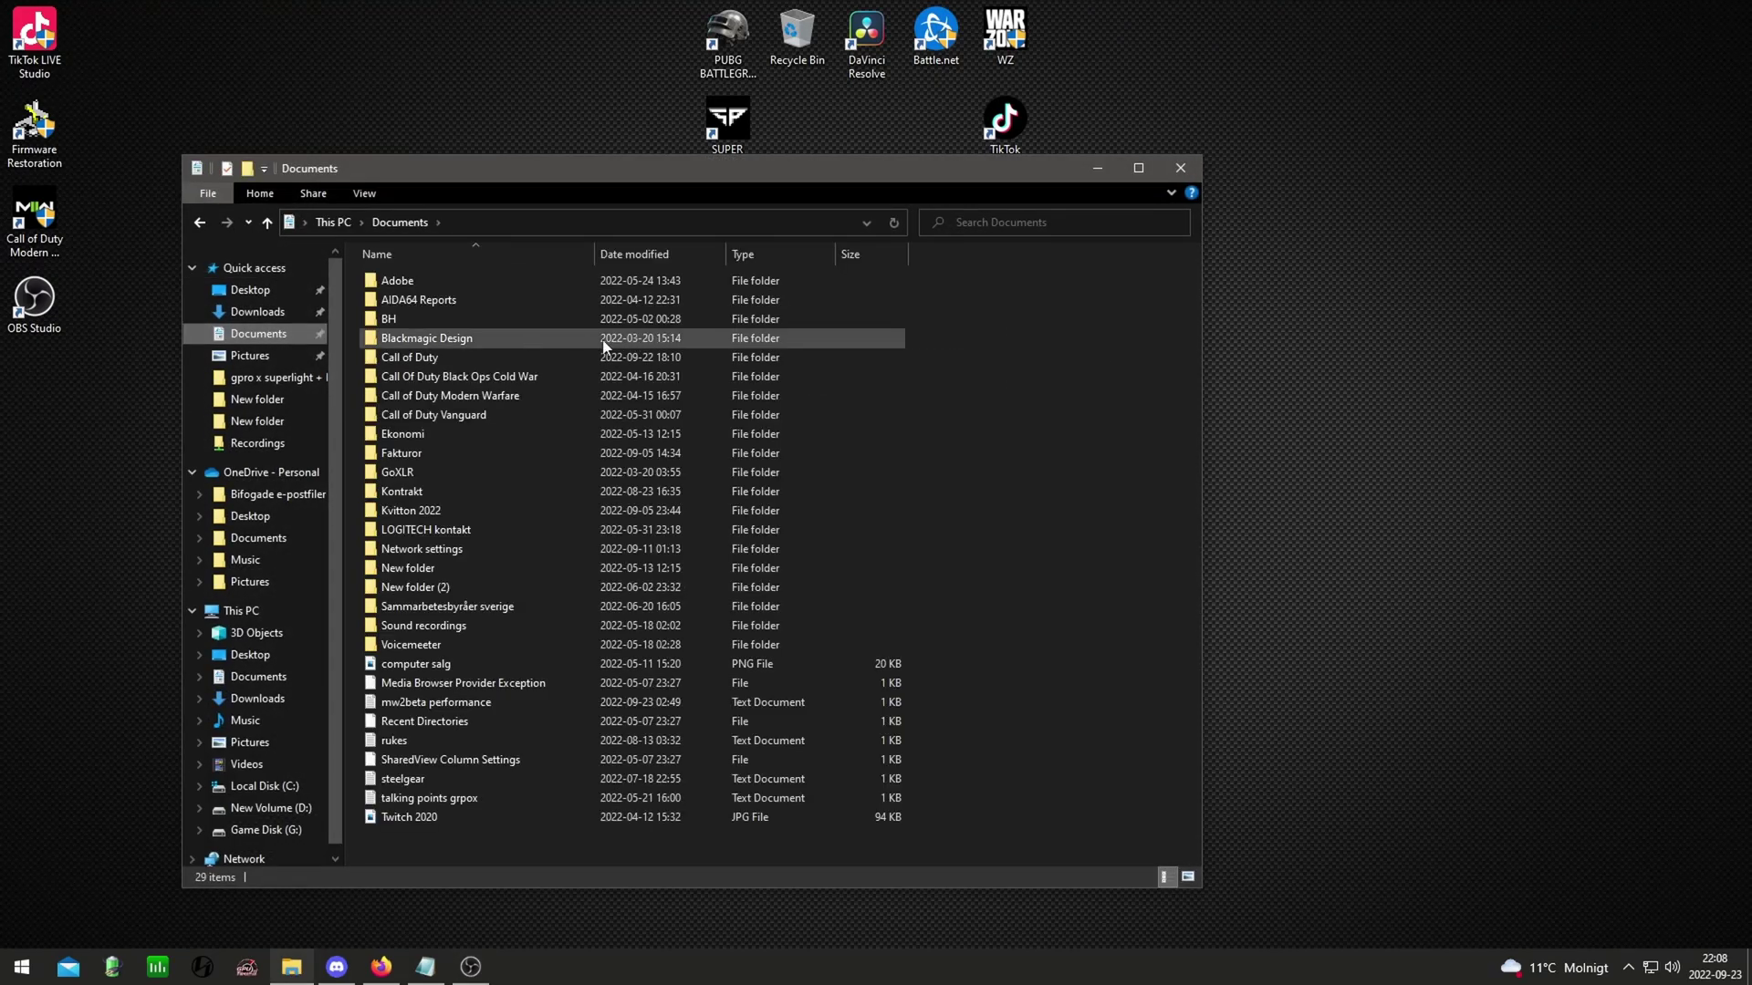
{"action": "left_click", "coordinate": [429, 361]}
{"action": "double_click", "coordinate": [428, 361]}
{"action": "double_click", "coordinate": [413, 347]}
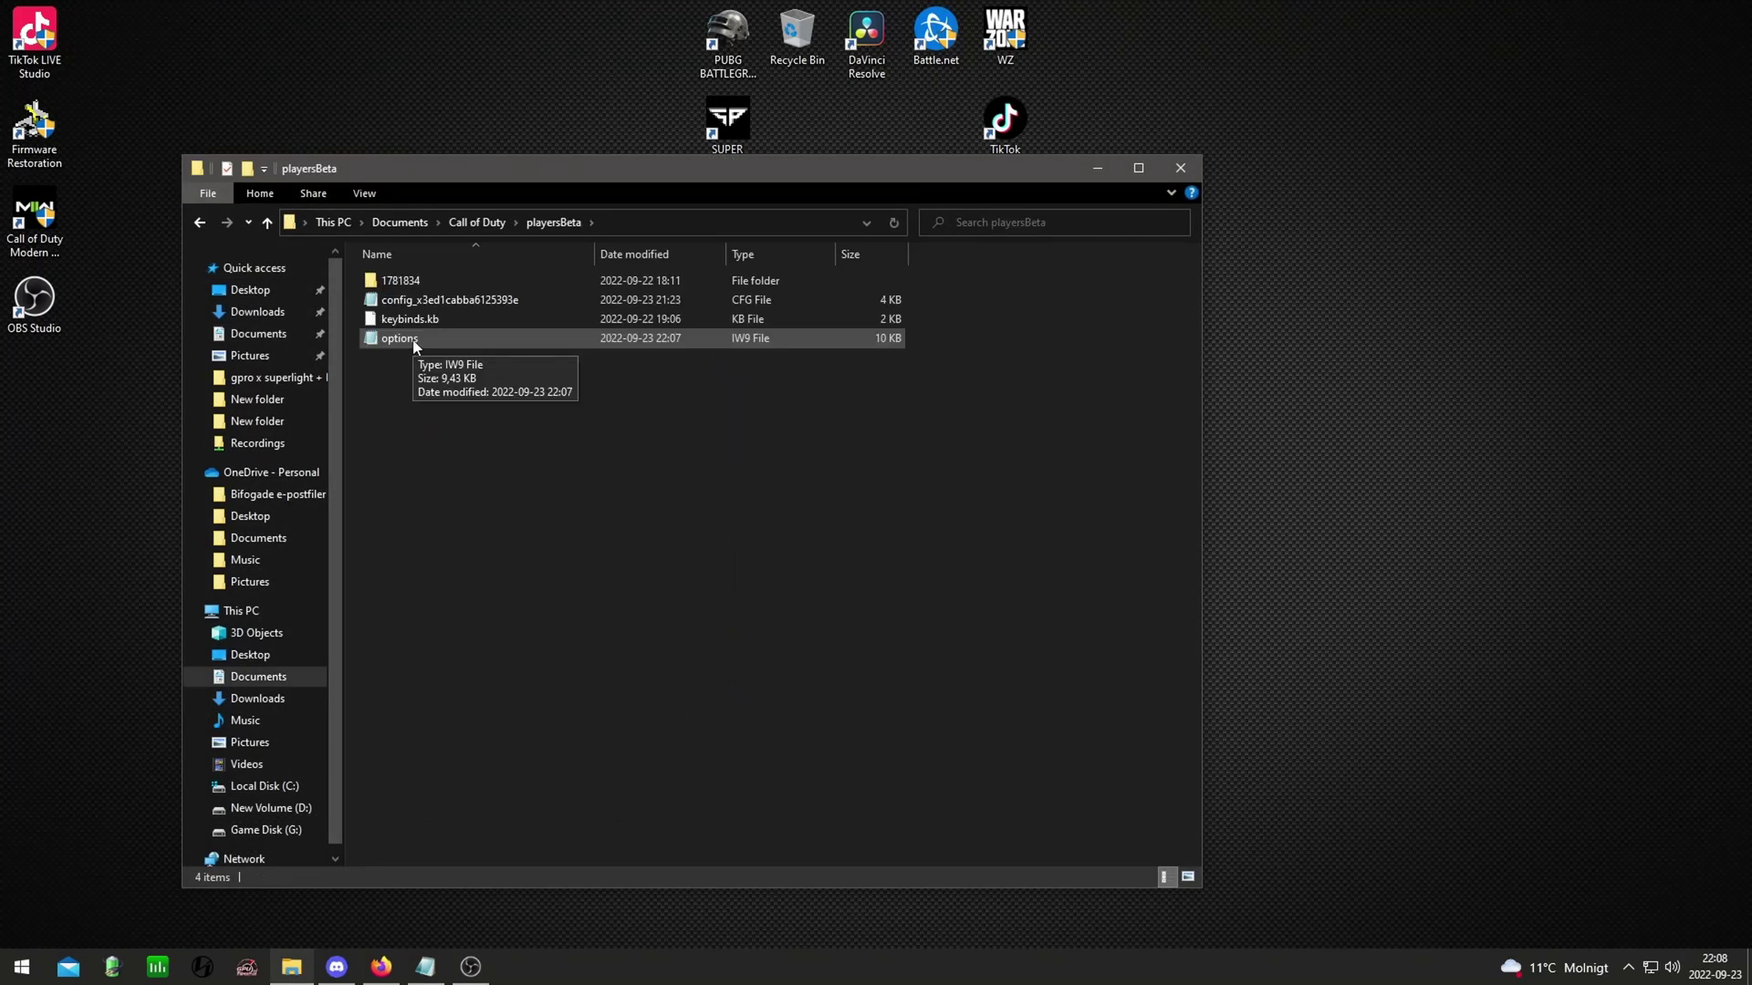
{"action": "right_click", "coordinate": [414, 345]}
Open the options file in Notepad and change VideoMemoryScale from 0.85 to 1.2.
{"action": "left_click", "coordinate": [407, 348]}
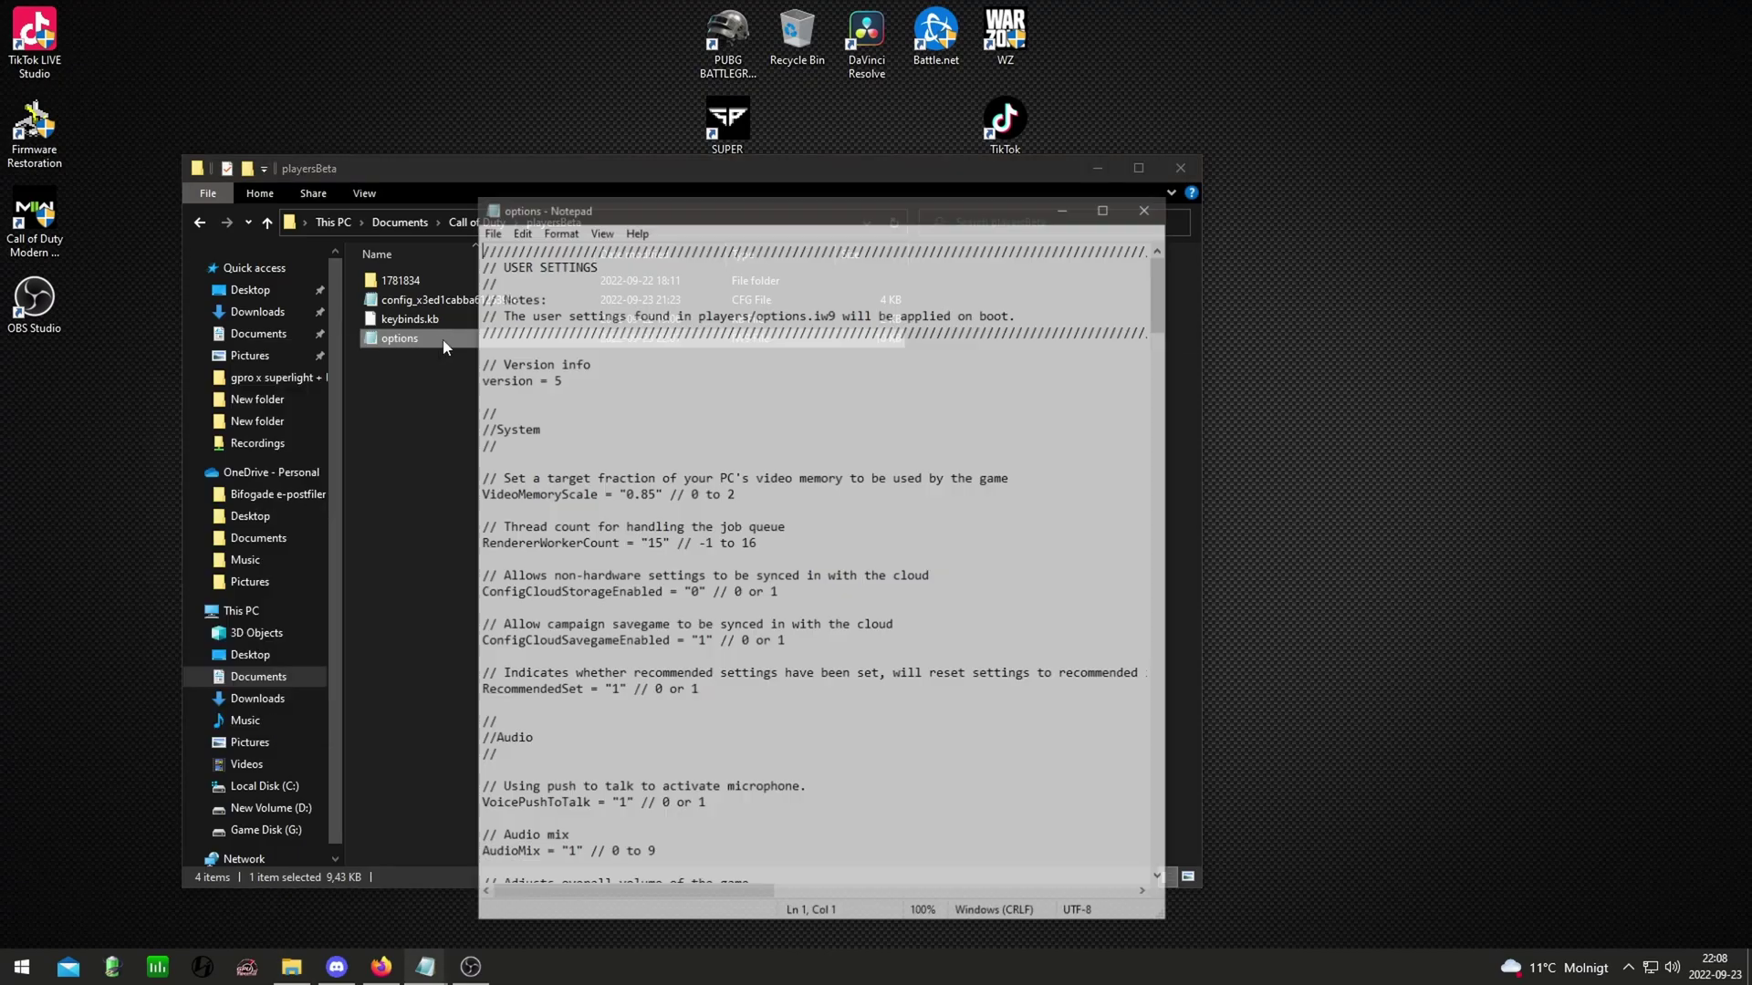
{"action": "left_click_drag", "start_coordinate": [762, 197], "coordinate": [717, 69]}
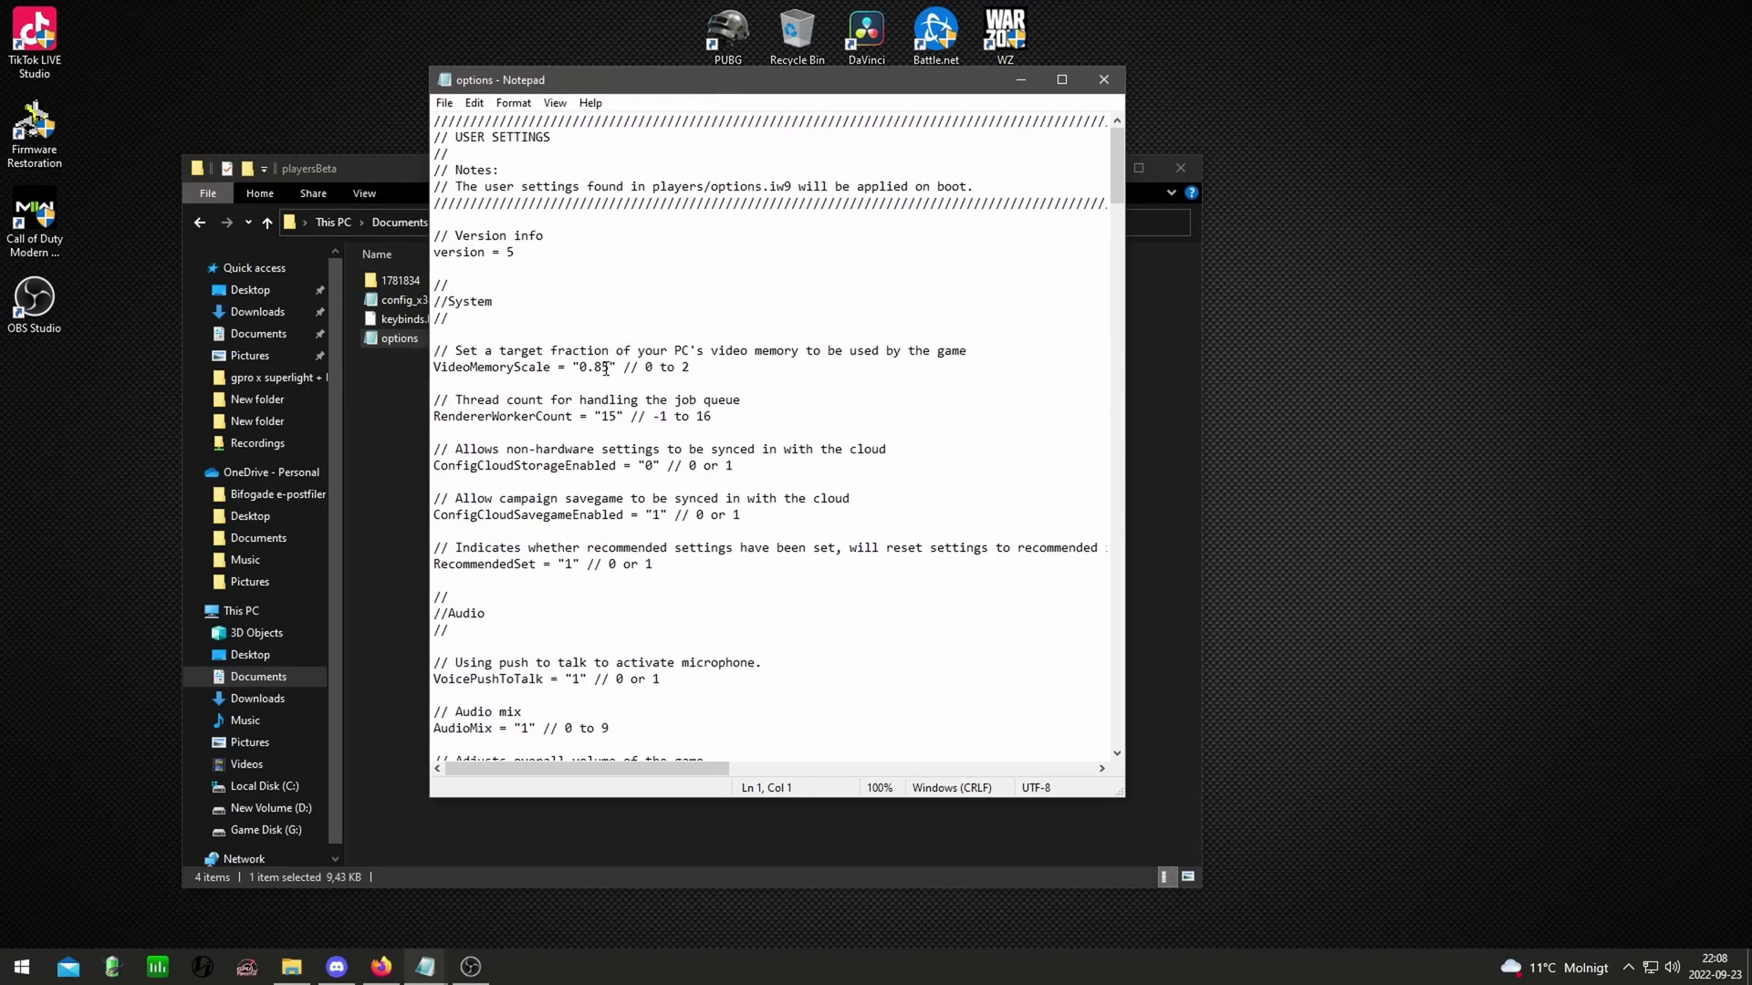
{"action": "left_click_drag", "start_coordinate": [606, 367], "coordinate": [581, 367]}
{"action": "type", "text": "1"}
{"action": "key", "text": "BackSpace"}
{"action": "key", "text": "Delete"}
{"action": "type", "text": "2"}
{"action": "left_click", "coordinate": [606, 415]}
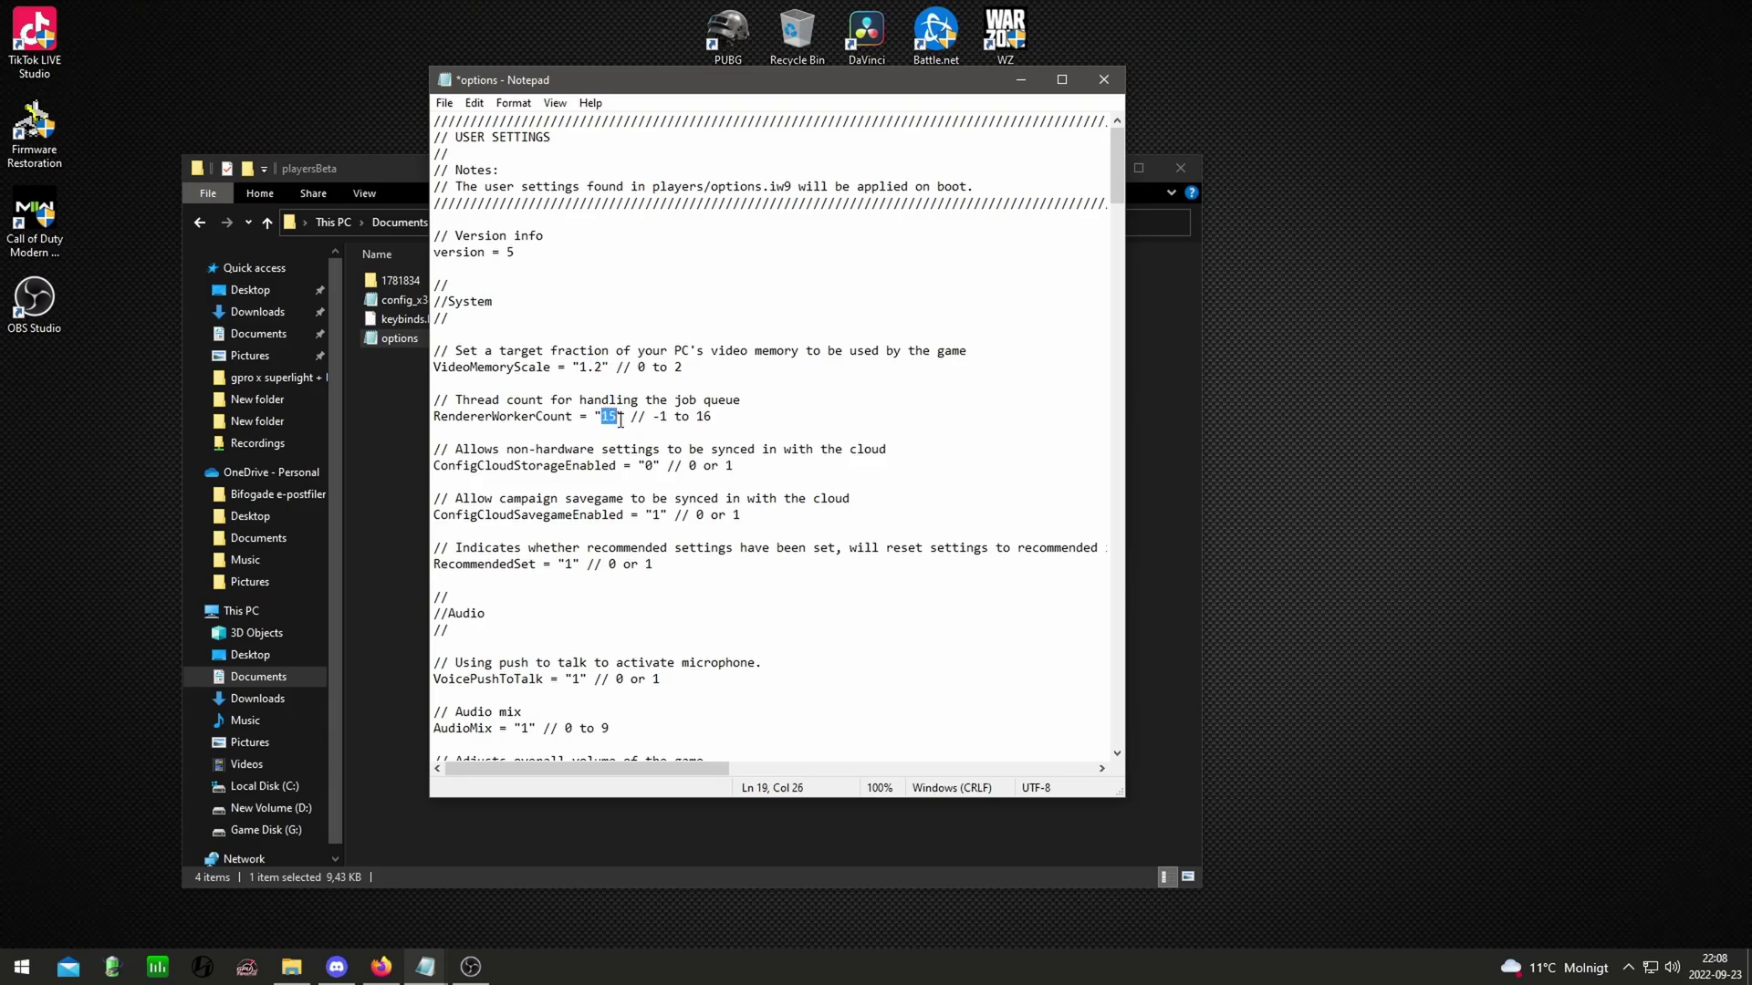
Check Task Manager's CPU performance view for 16 cores and 24 logical processors.
{"action": "right_click", "coordinate": [1148, 965]}
{"action": "left_click", "coordinate": [1204, 901]}
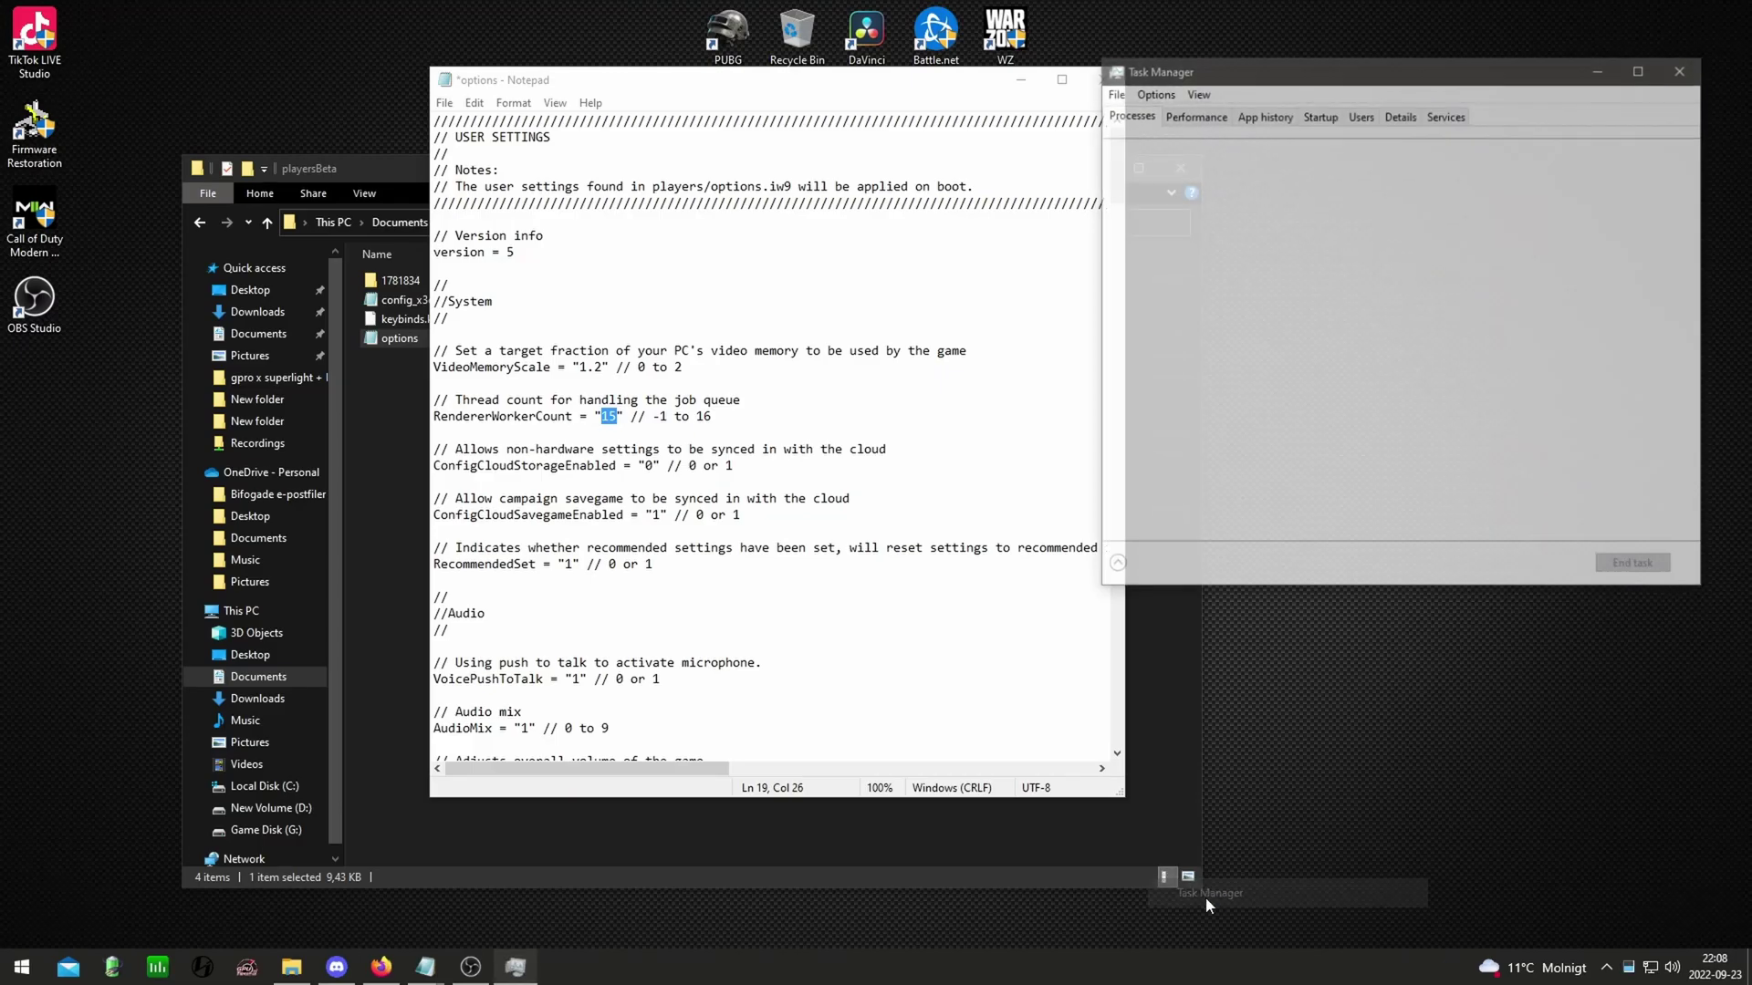
{"action": "right_click", "coordinate": [1231, 965]}
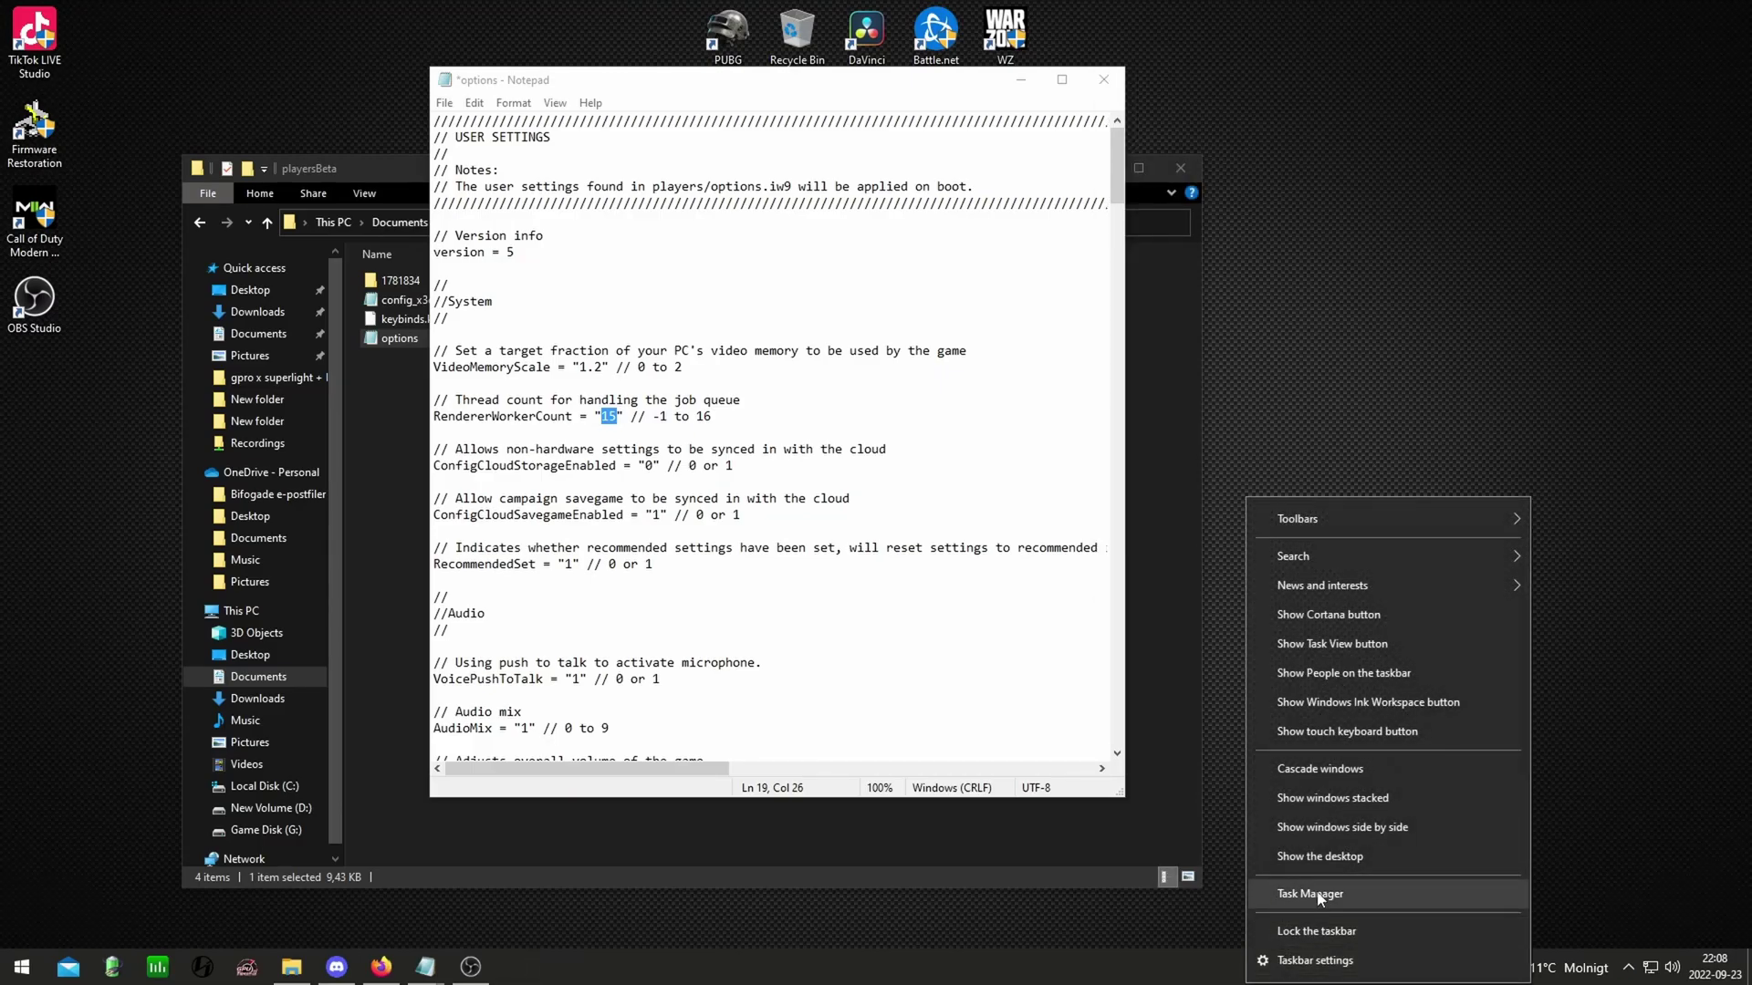
{"action": "left_click", "coordinate": [1329, 895]}
{"action": "left_click", "coordinate": [1193, 113]}
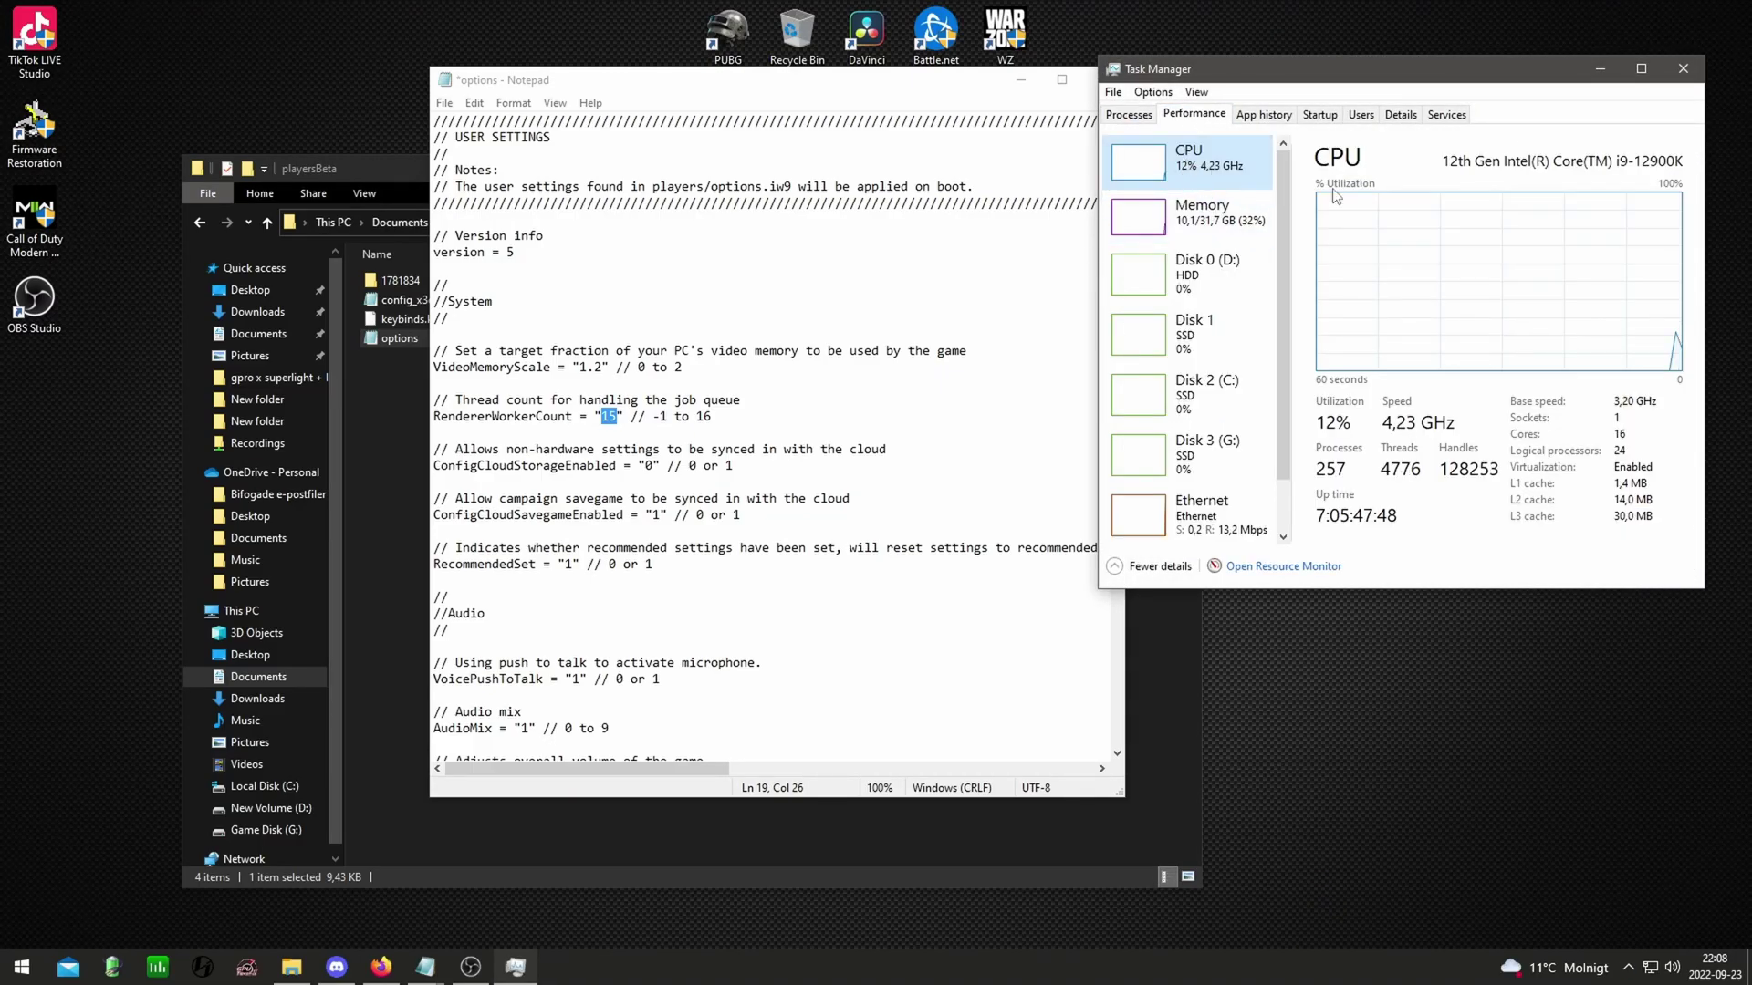
{"action": "left_click", "coordinate": [1188, 167]}
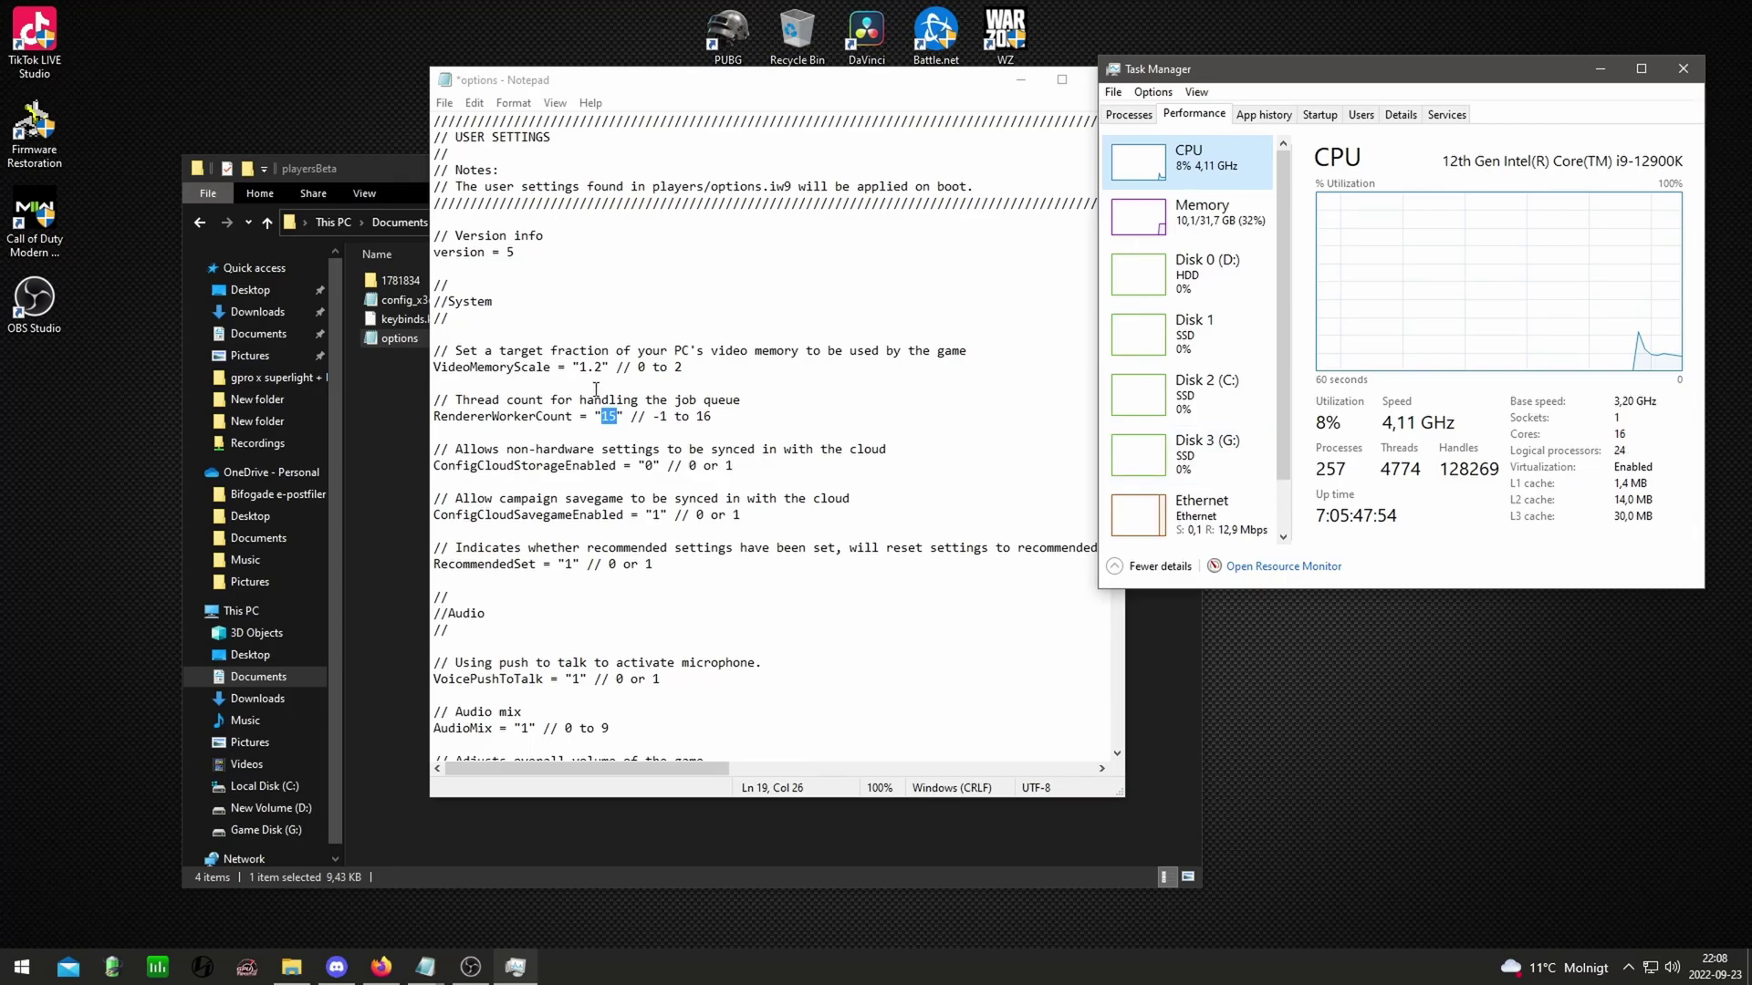
{"action": "left_click_drag", "start_coordinate": [616, 416], "coordinate": [601, 416]}
Change RendererWorkerCount from 15 to 8 and close Notepad.
{"action": "type", "text": "8"}
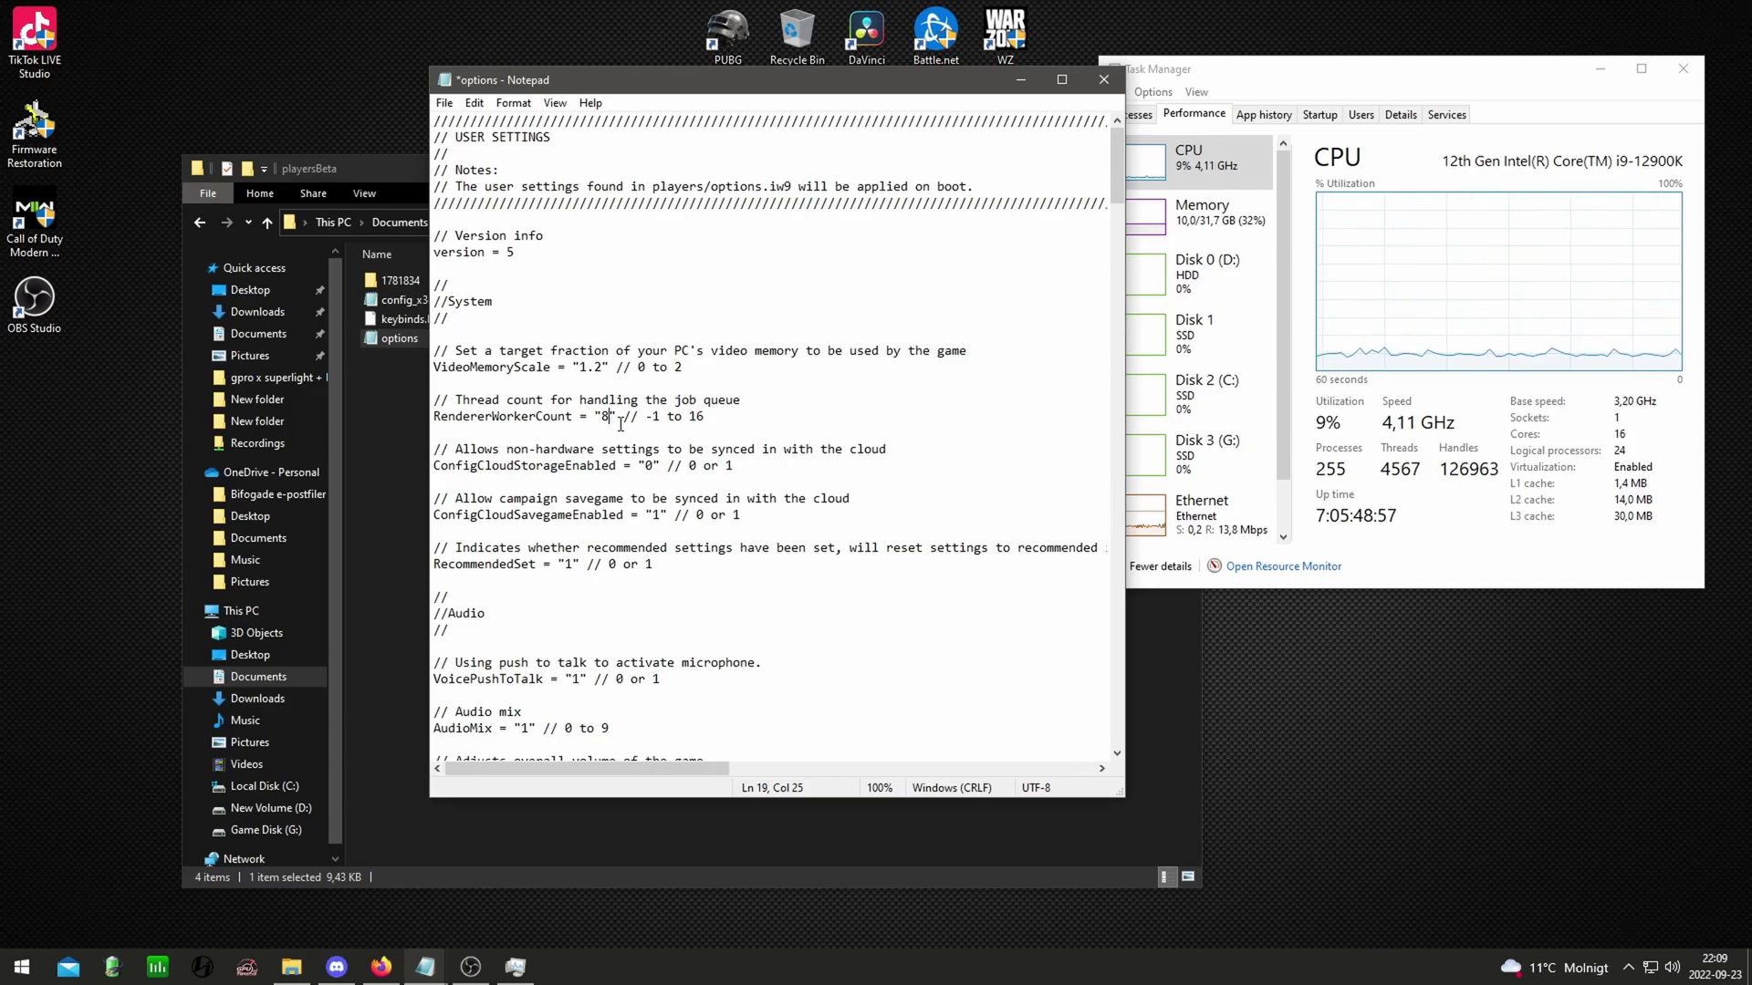
{"action": "left_click", "coordinate": [1103, 80]}
Save the options file, mark it Read-only in its Properties, and show the desktop.
{"action": "left_click", "coordinate": [824, 504]}
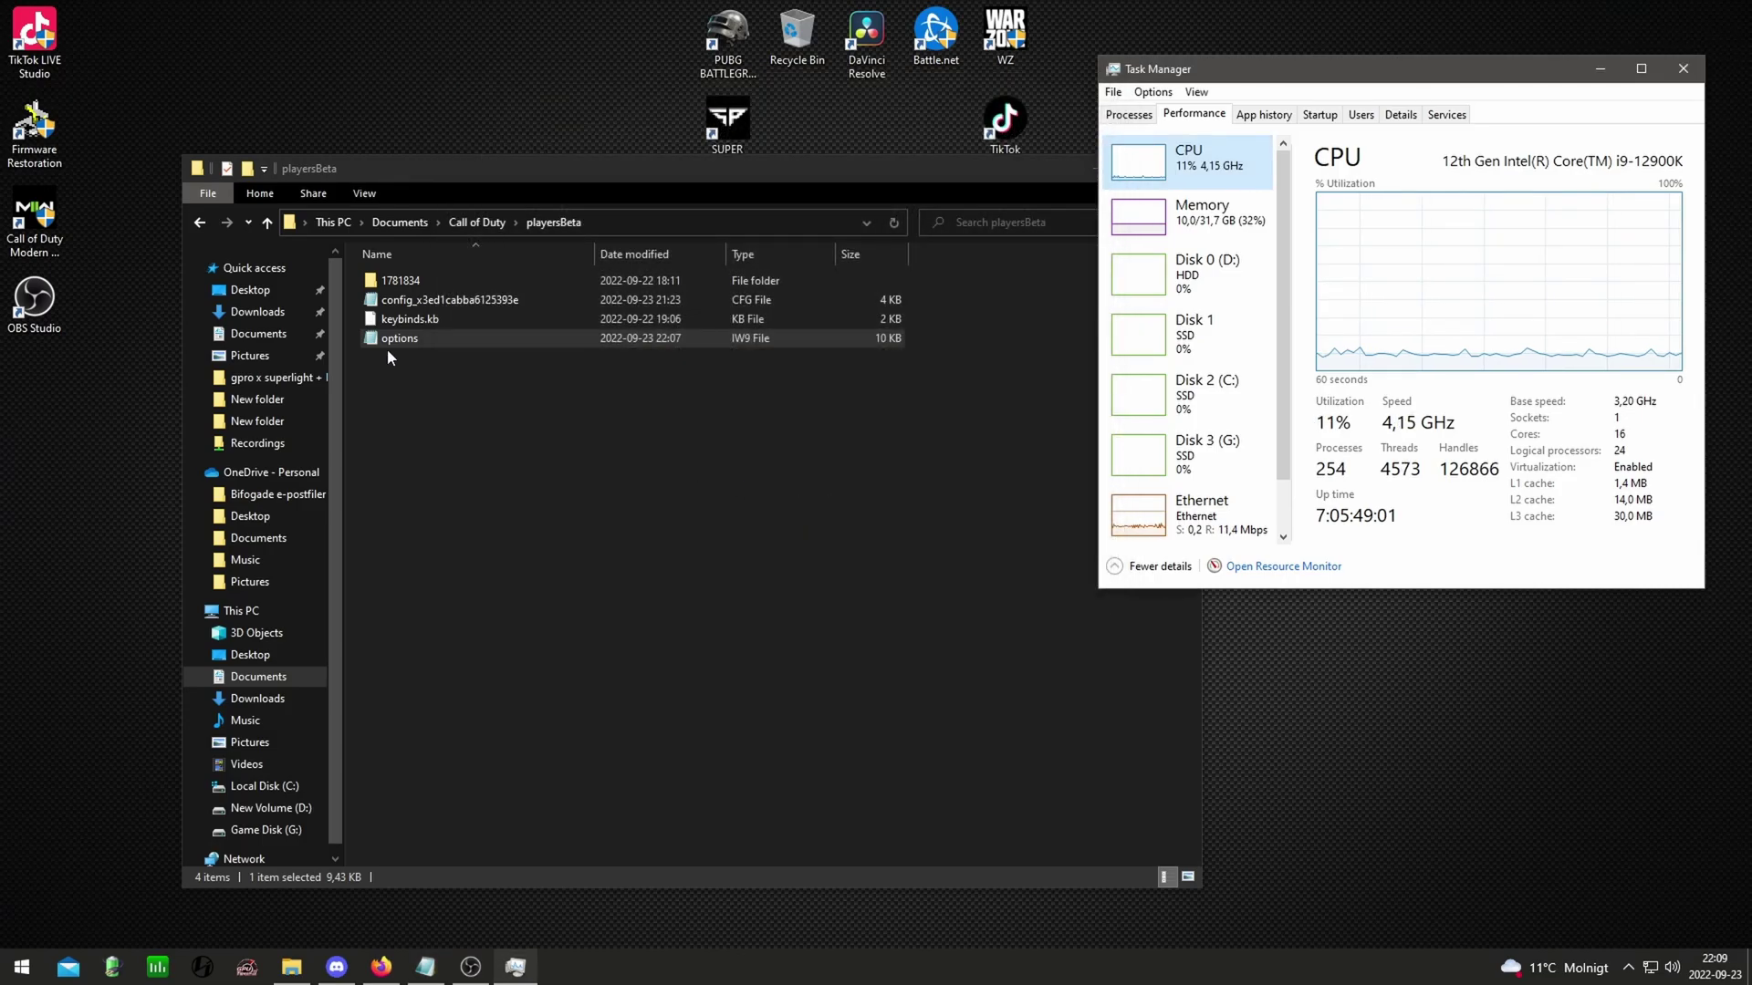
{"action": "right_click", "coordinate": [387, 345]}
{"action": "left_click", "coordinate": [306, 724]}
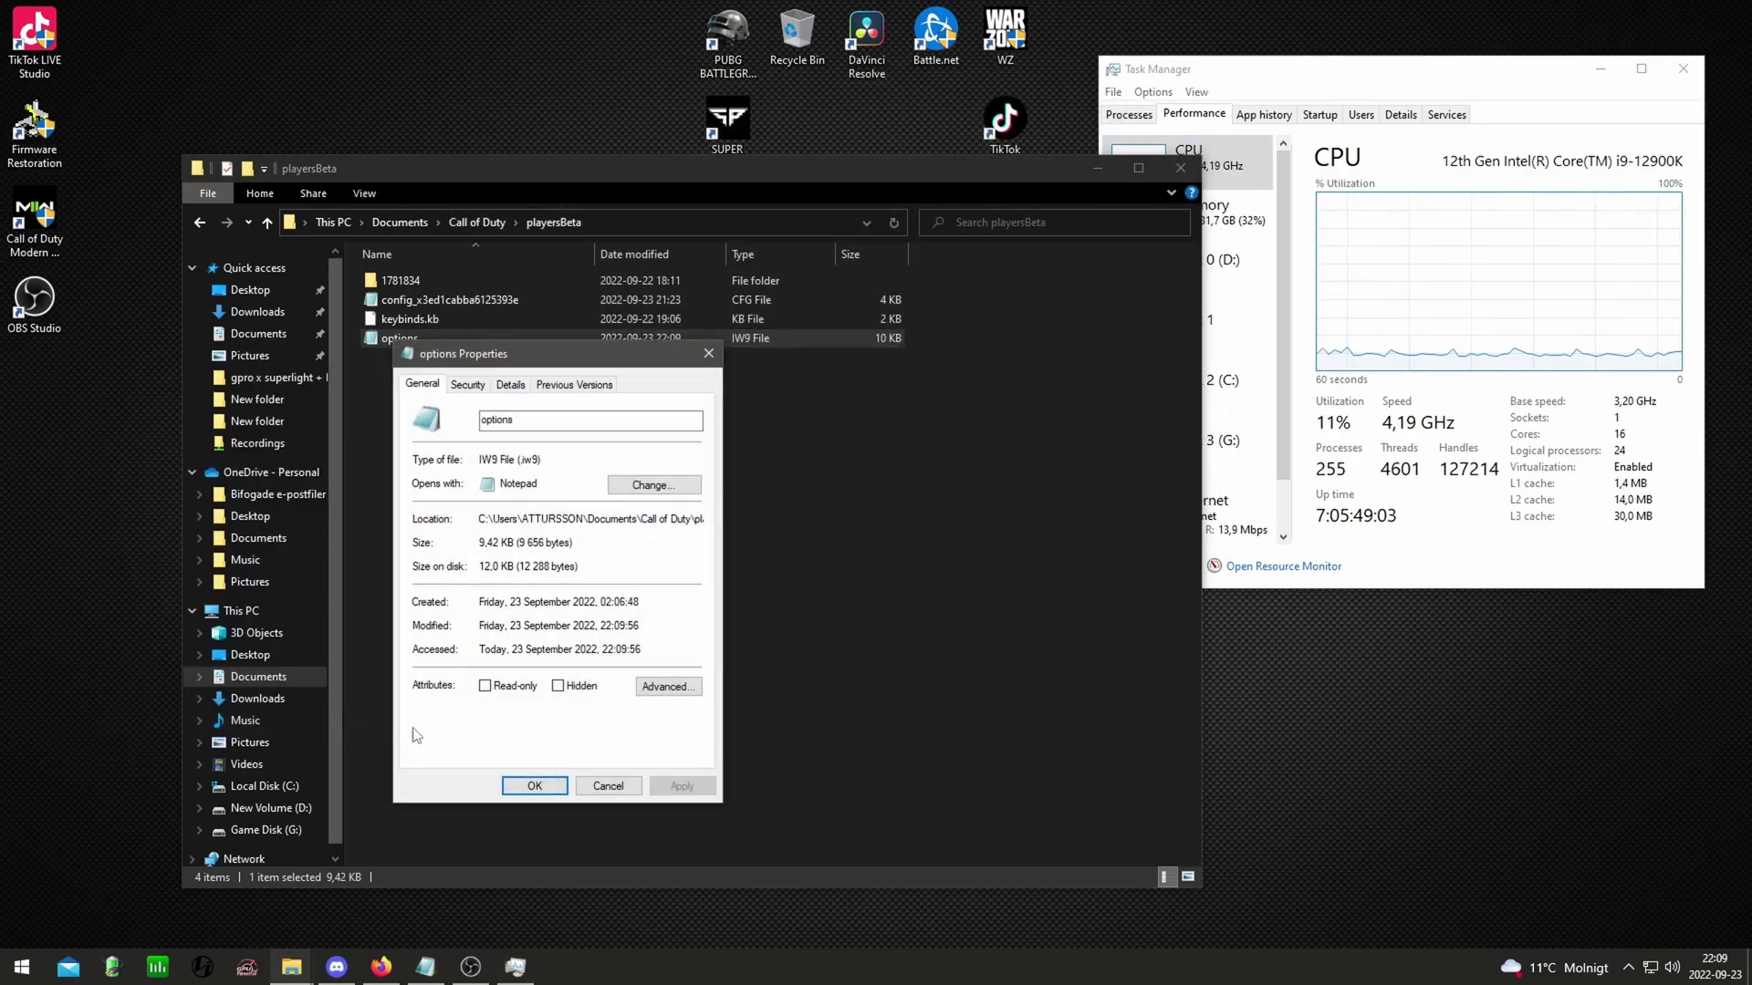
{"action": "left_click", "coordinate": [485, 685]}
{"action": "left_click", "coordinate": [654, 784]}
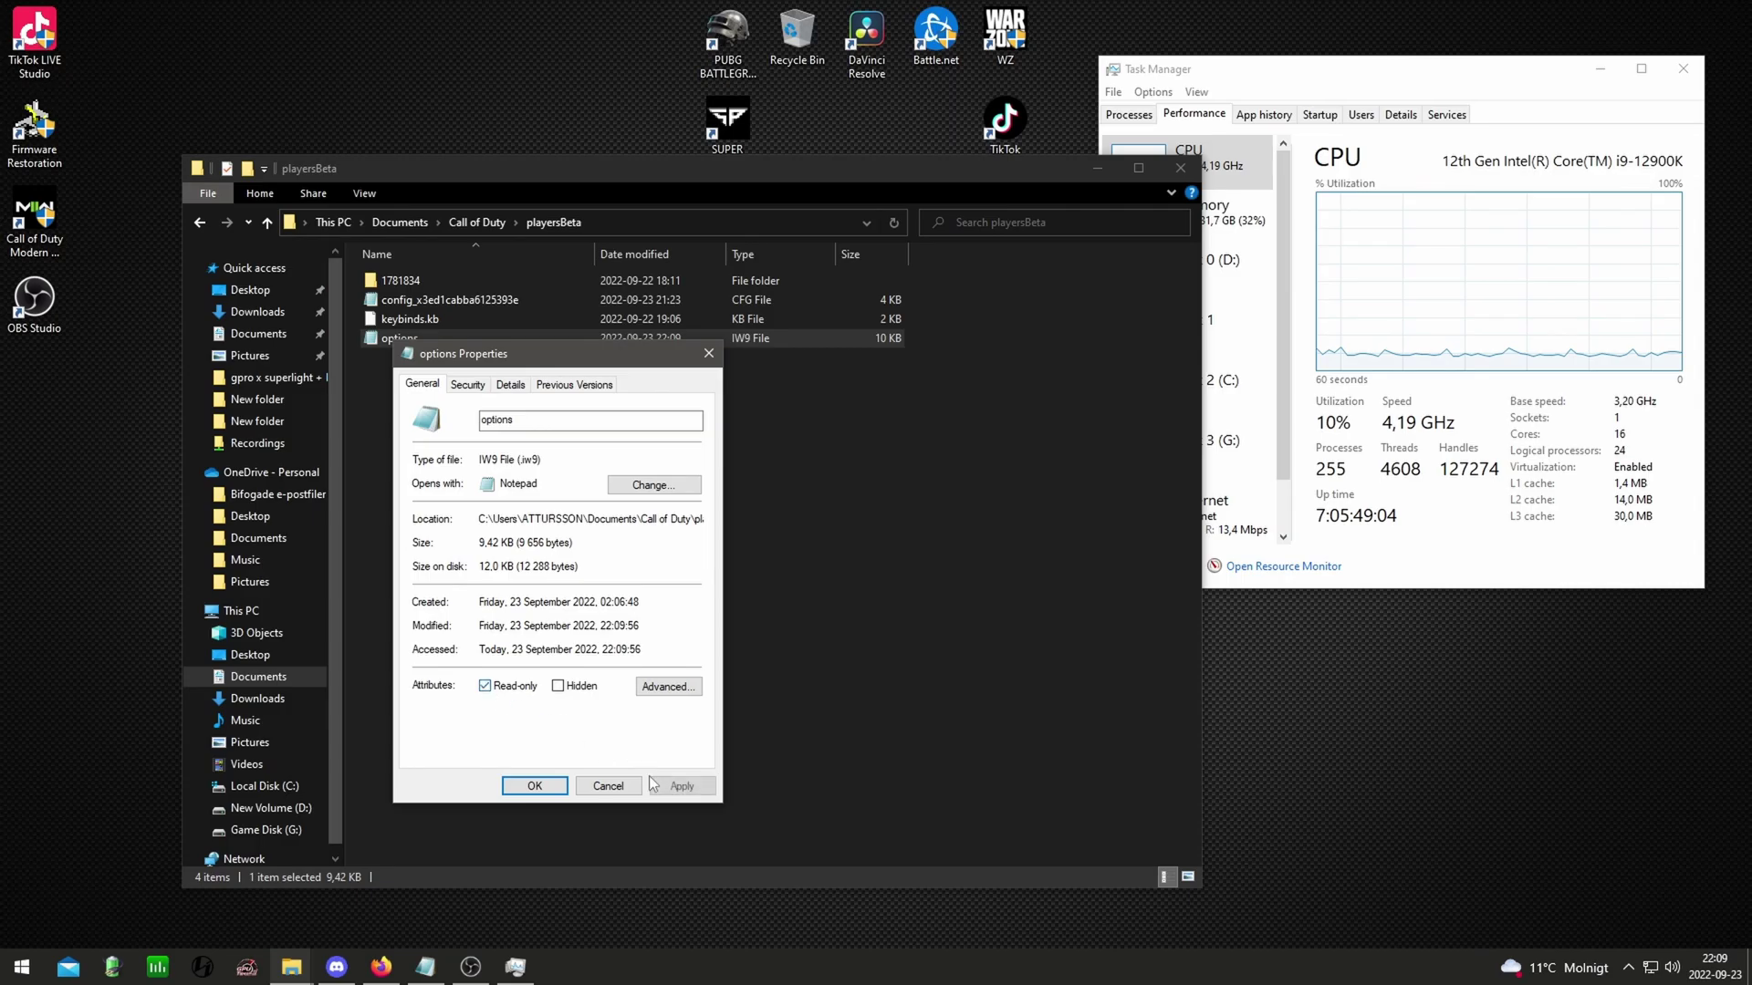
{"action": "left_click", "coordinate": [534, 786]}
{"action": "key", "text": "super+d"}
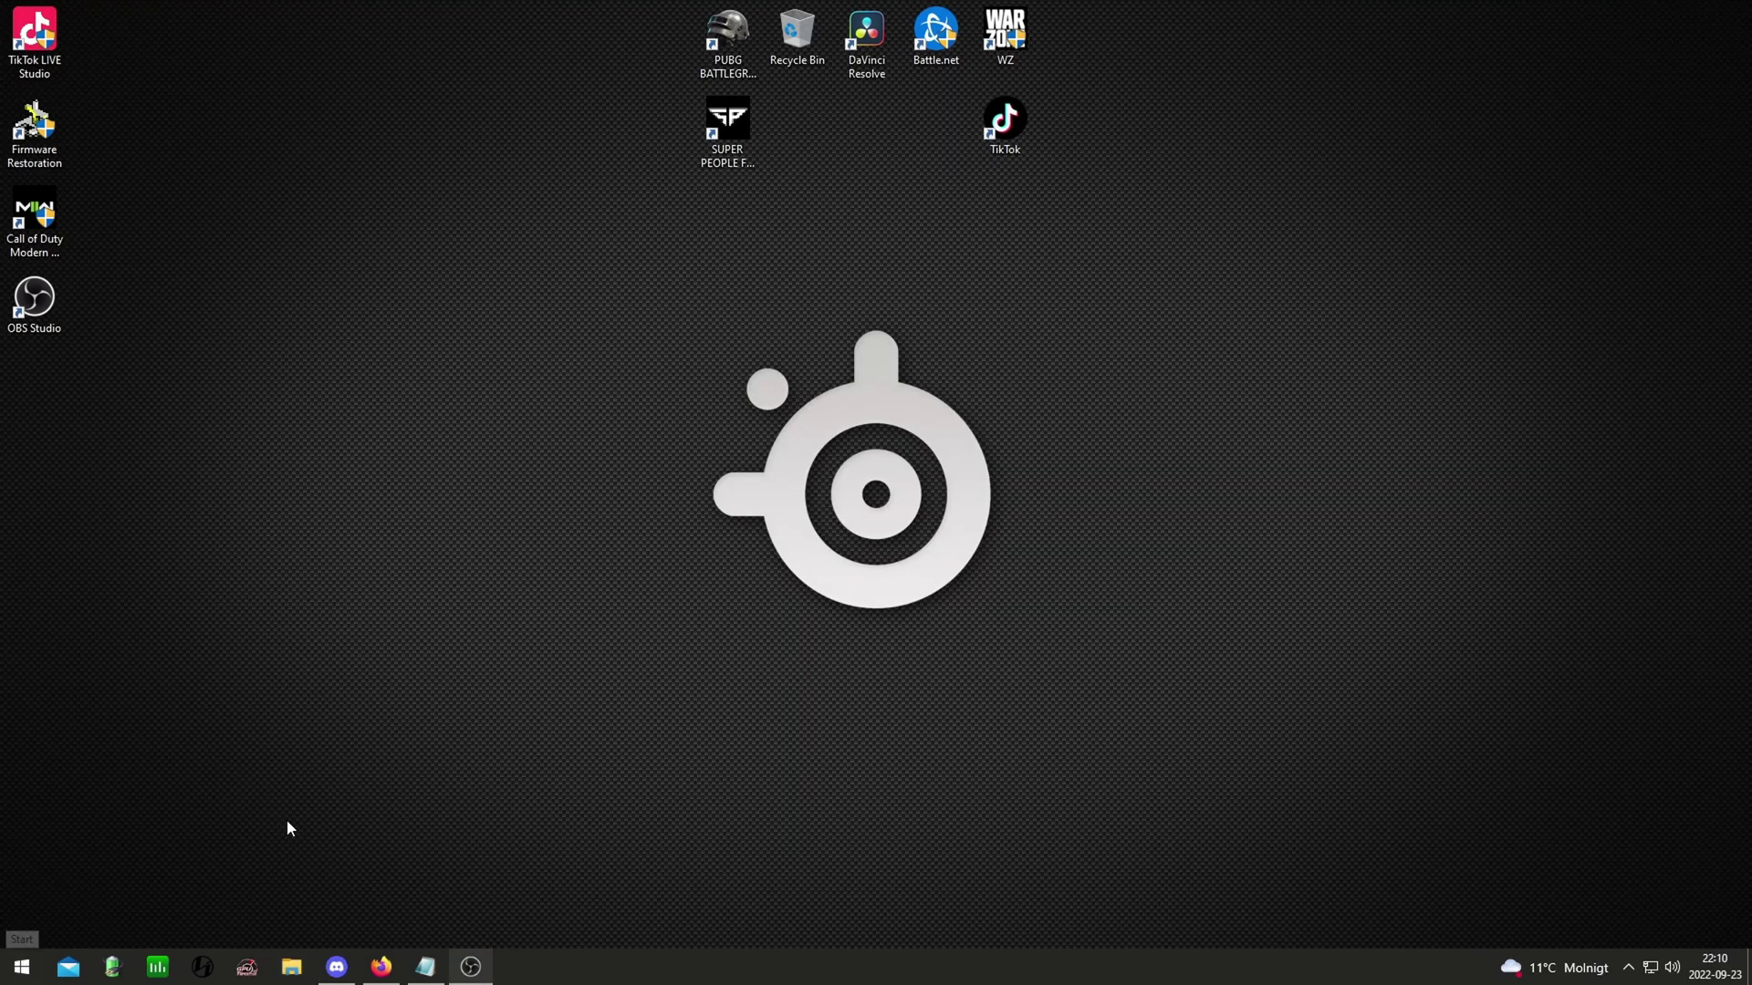
Add cod.exe from G:\Call of Duty\_beta_ to the Graphics settings list, then close Settings.
{"action": "left_click", "coordinate": [21, 969]}
{"action": "type", "text": "graphi"}
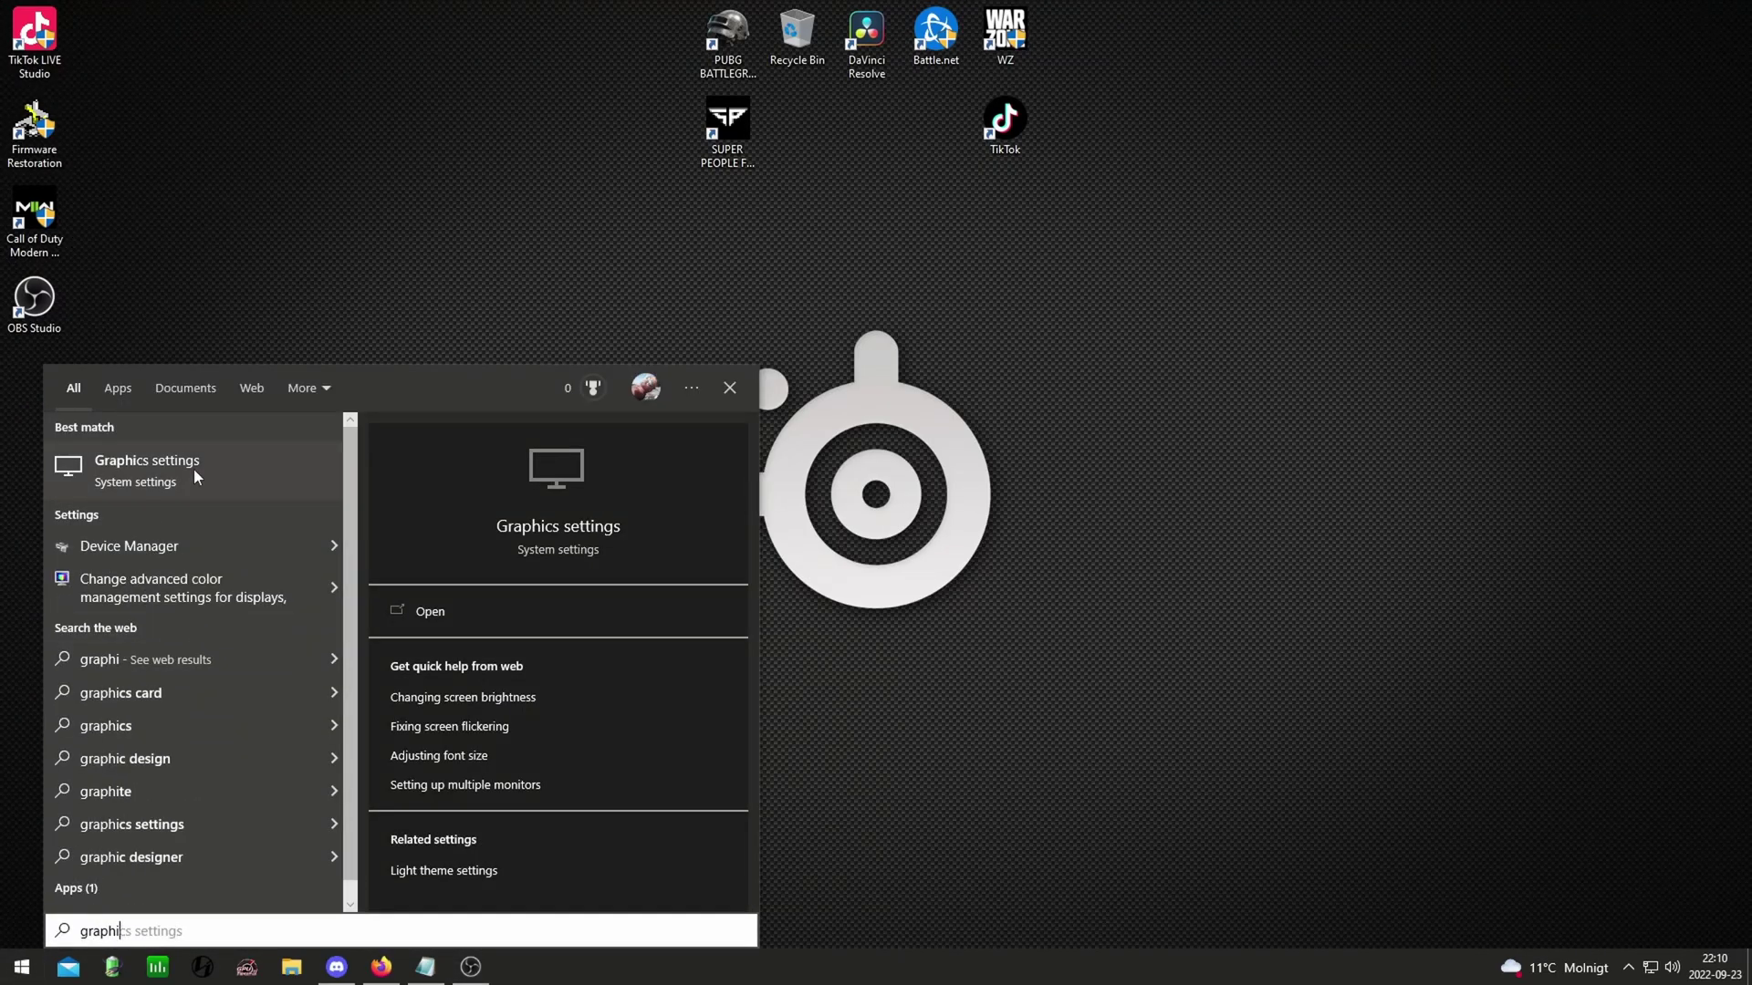
{"action": "left_click", "coordinate": [194, 468]}
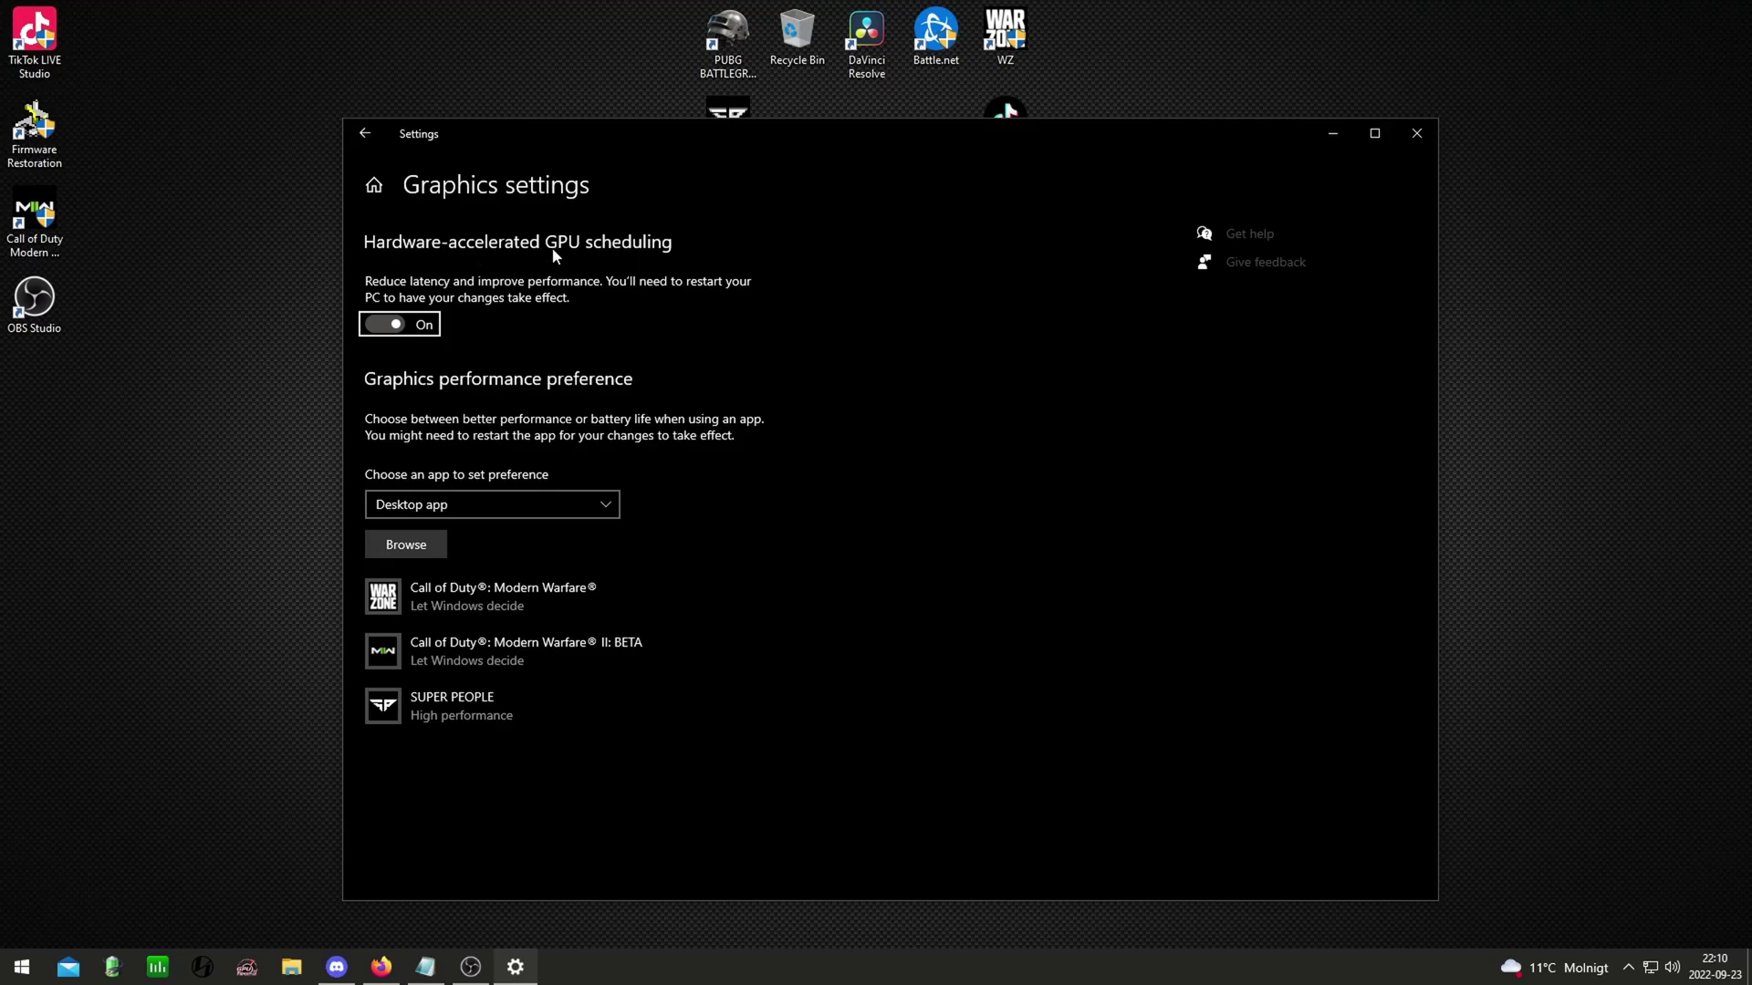
{"action": "left_click", "coordinate": [407, 545]}
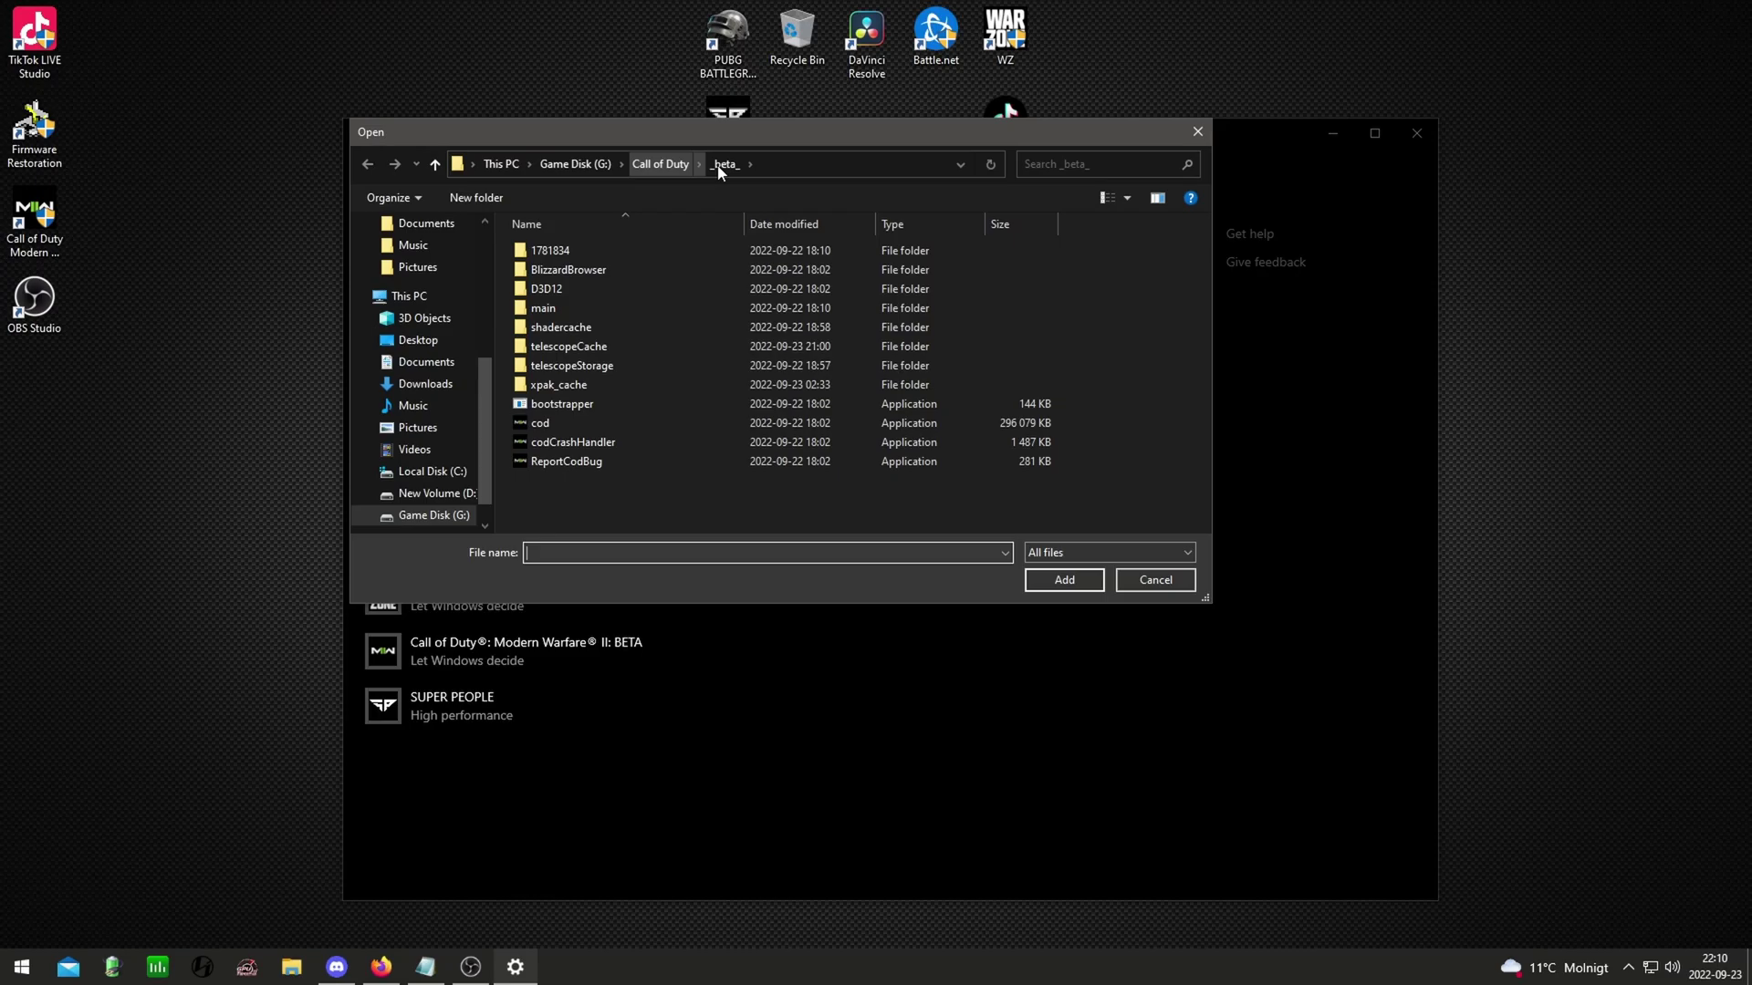
{"action": "double_click", "coordinate": [567, 426]}
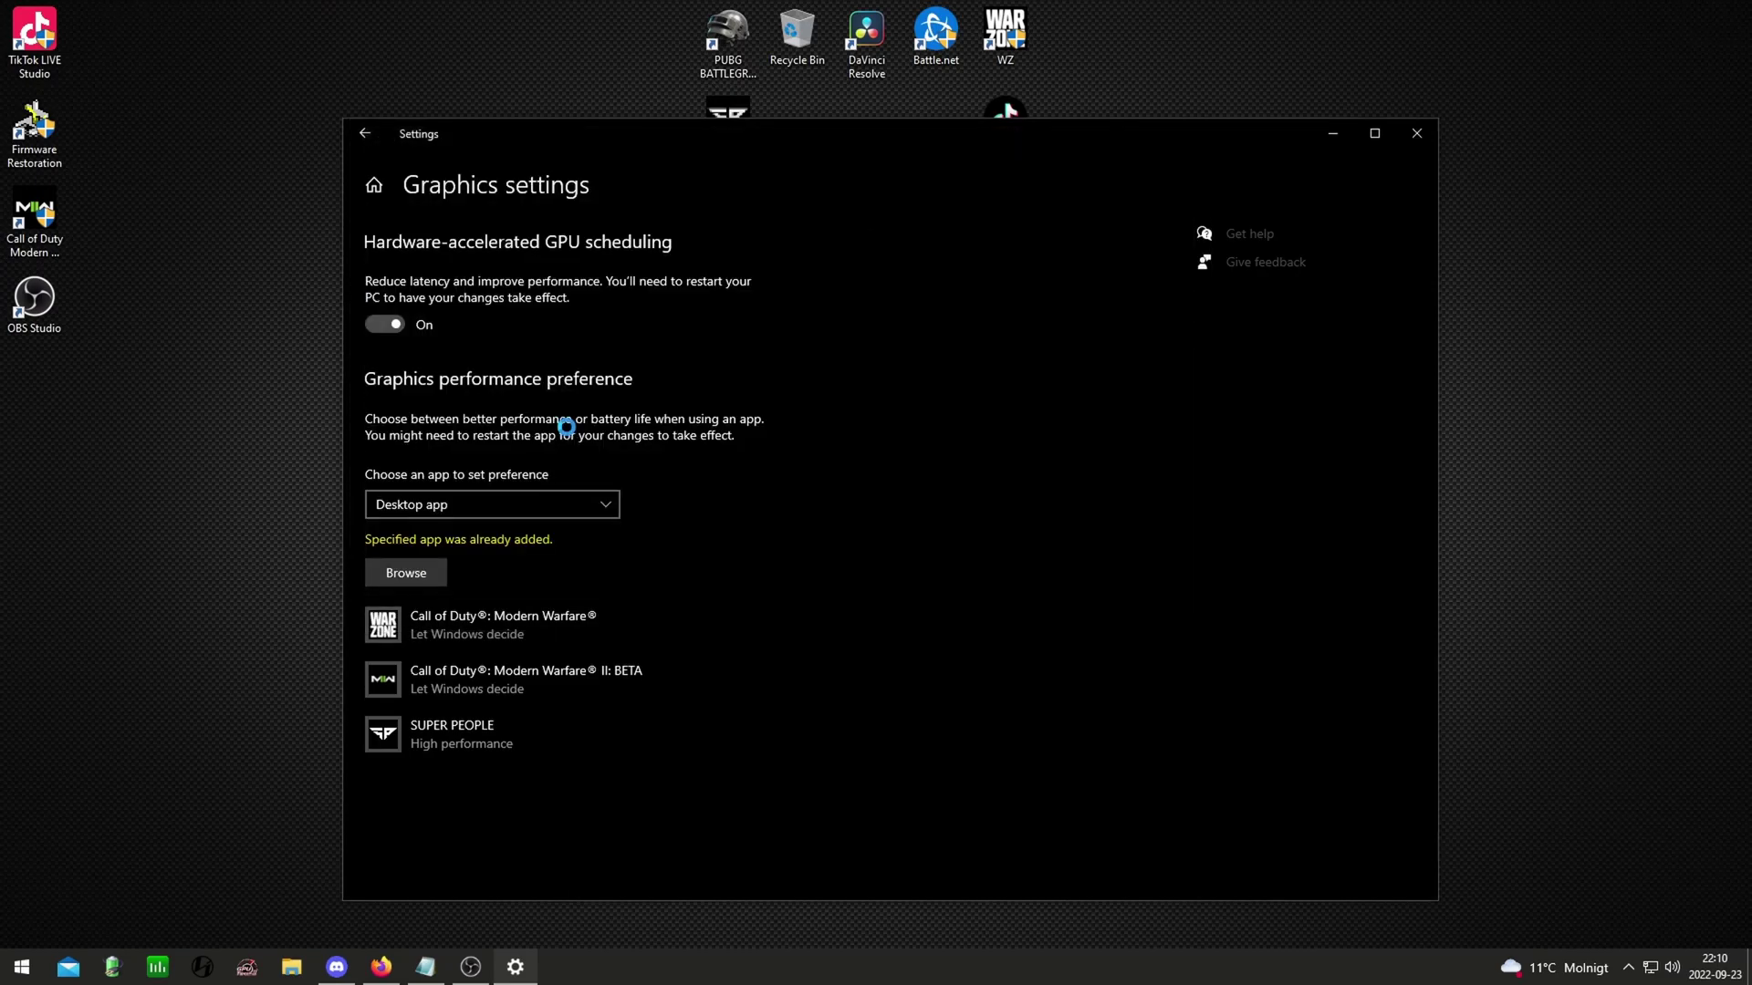
{"action": "left_click", "coordinate": [518, 679]}
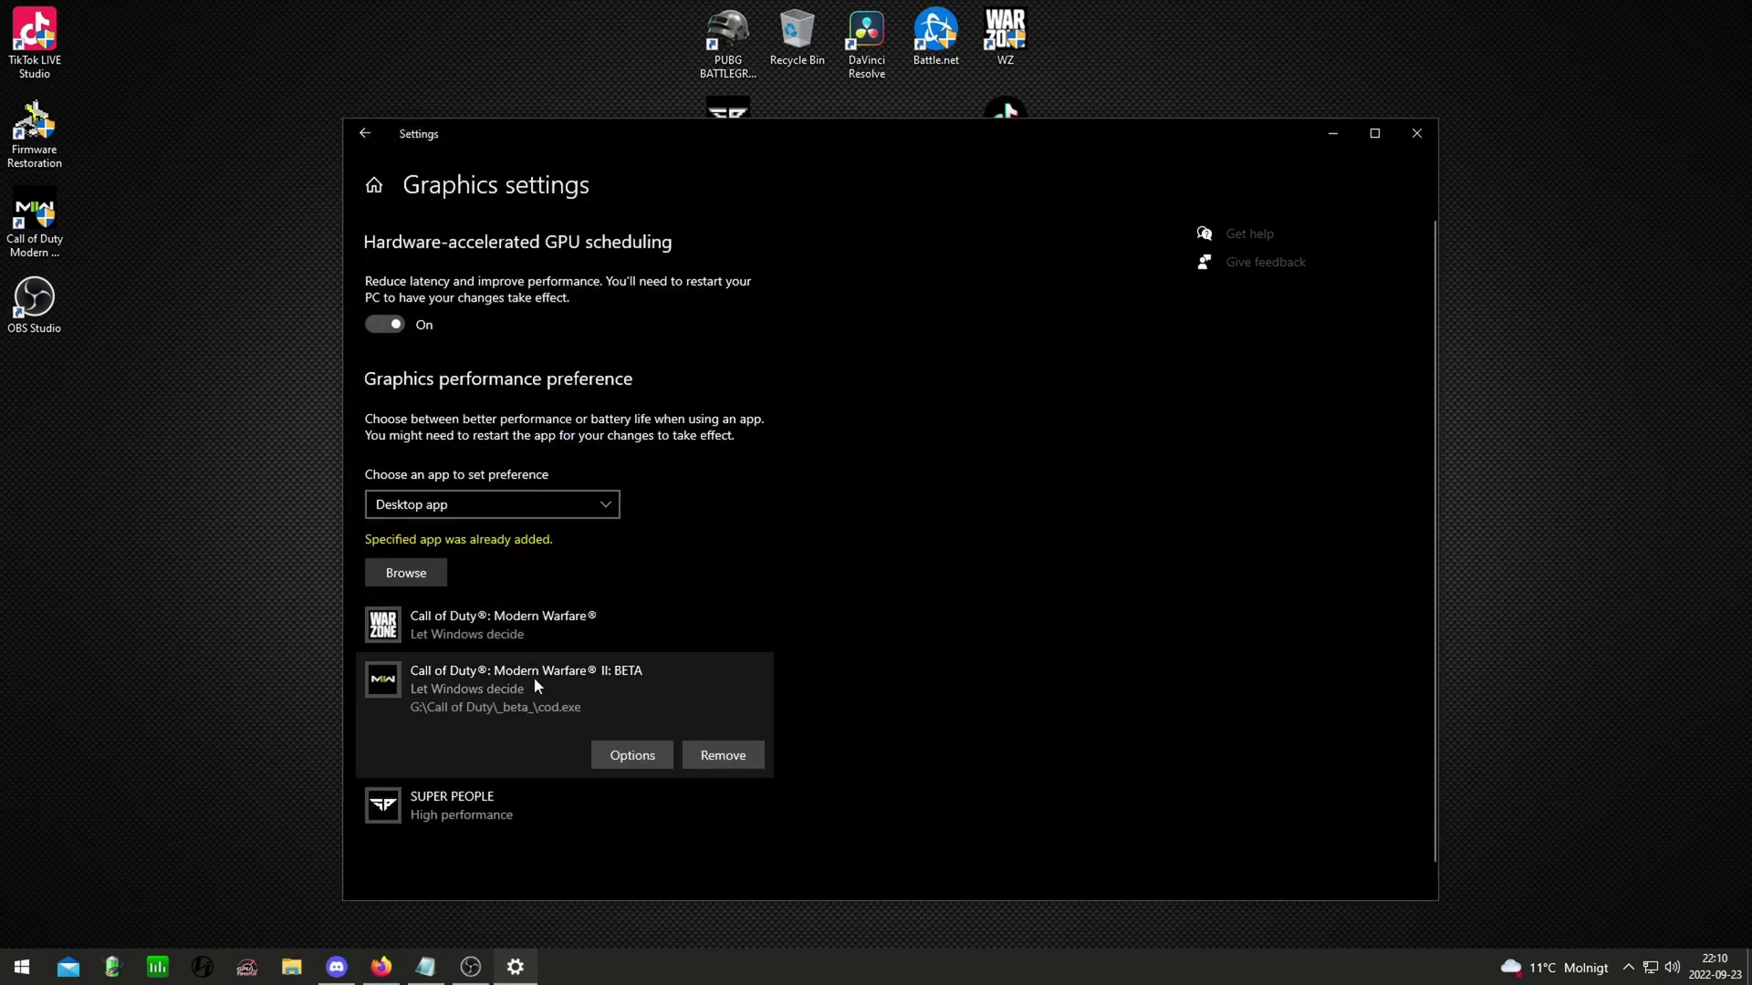
{"action": "left_click", "coordinate": [1417, 133]}
Open Power Options in Control Panel through Hardware and Sound.
{"action": "key", "text": "super"}
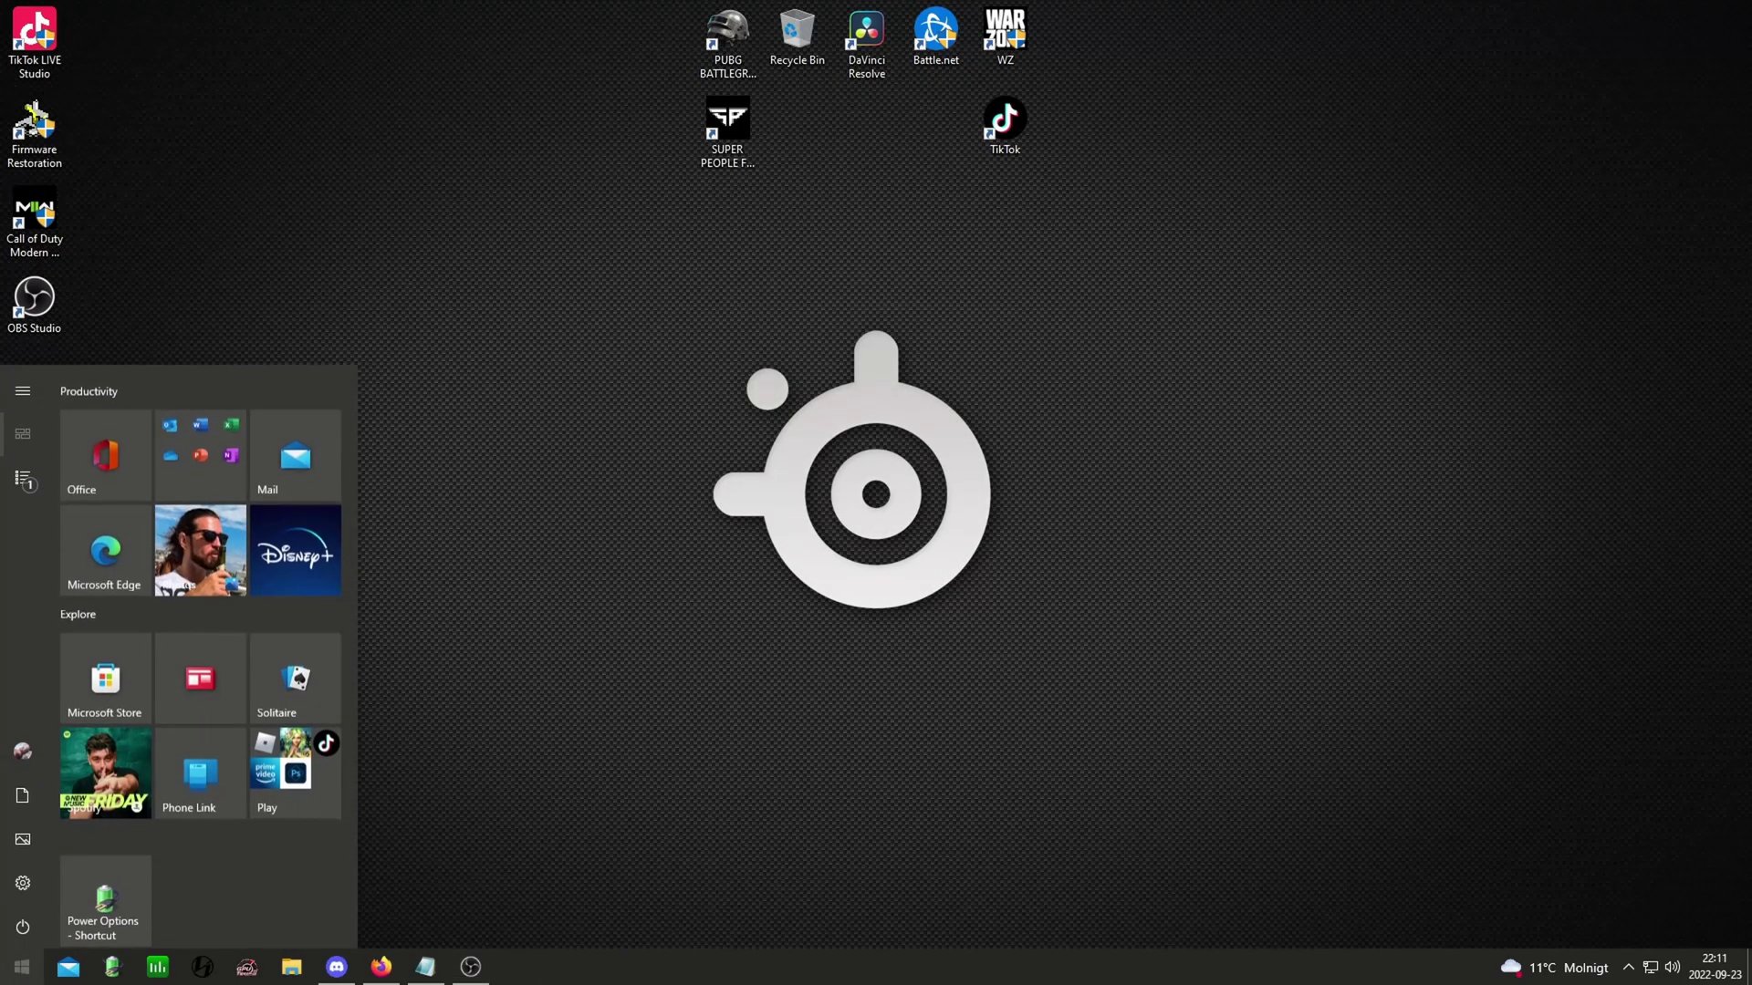
{"action": "type", "text": "contro"}
{"action": "key", "text": "Return"}
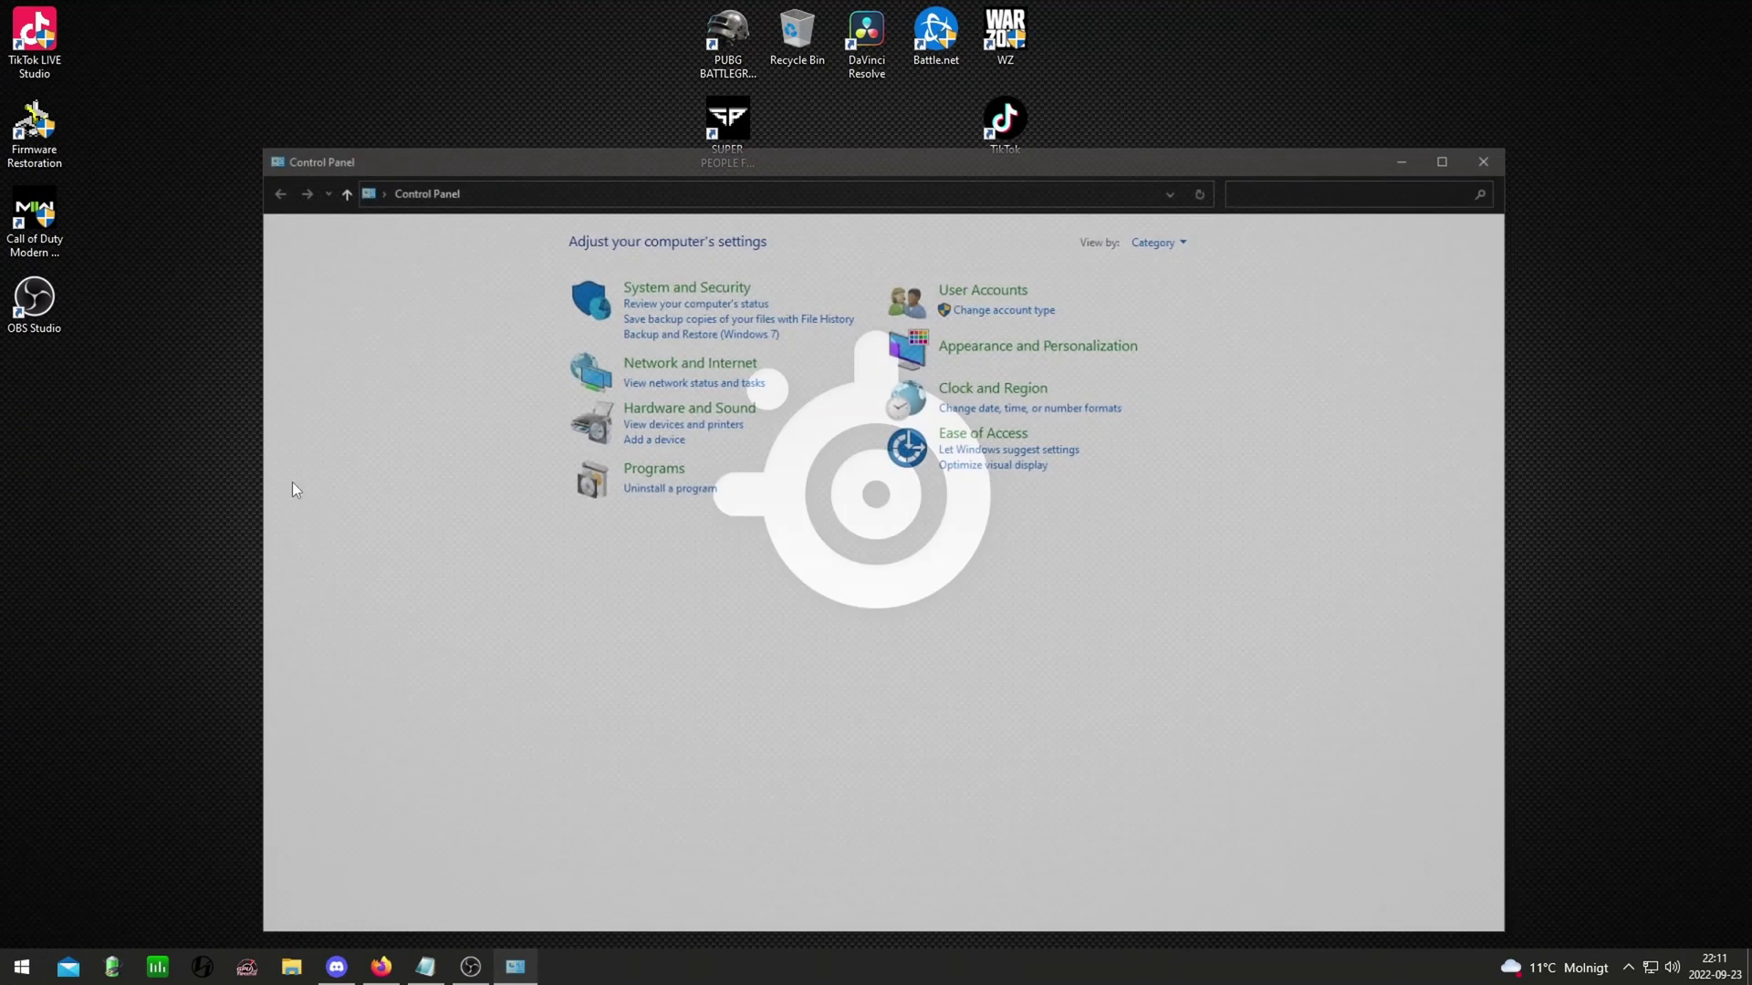
{"action": "left_click", "coordinate": [712, 410]}
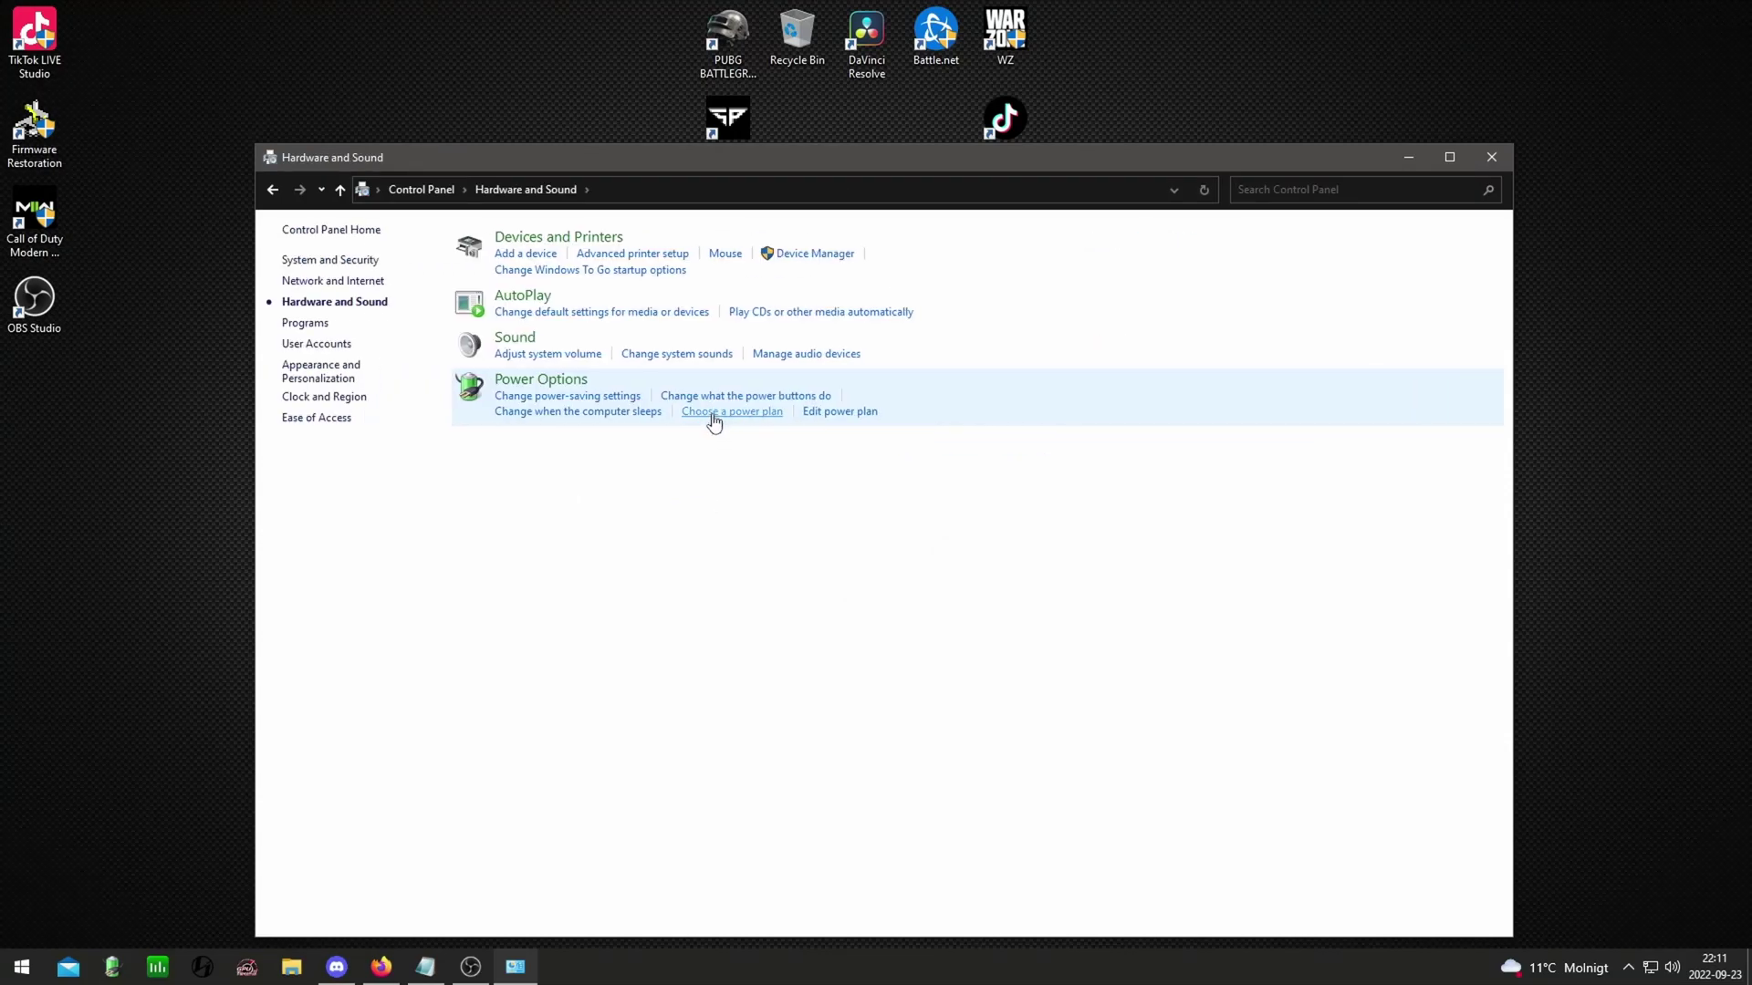
{"action": "left_click", "coordinate": [545, 380]}
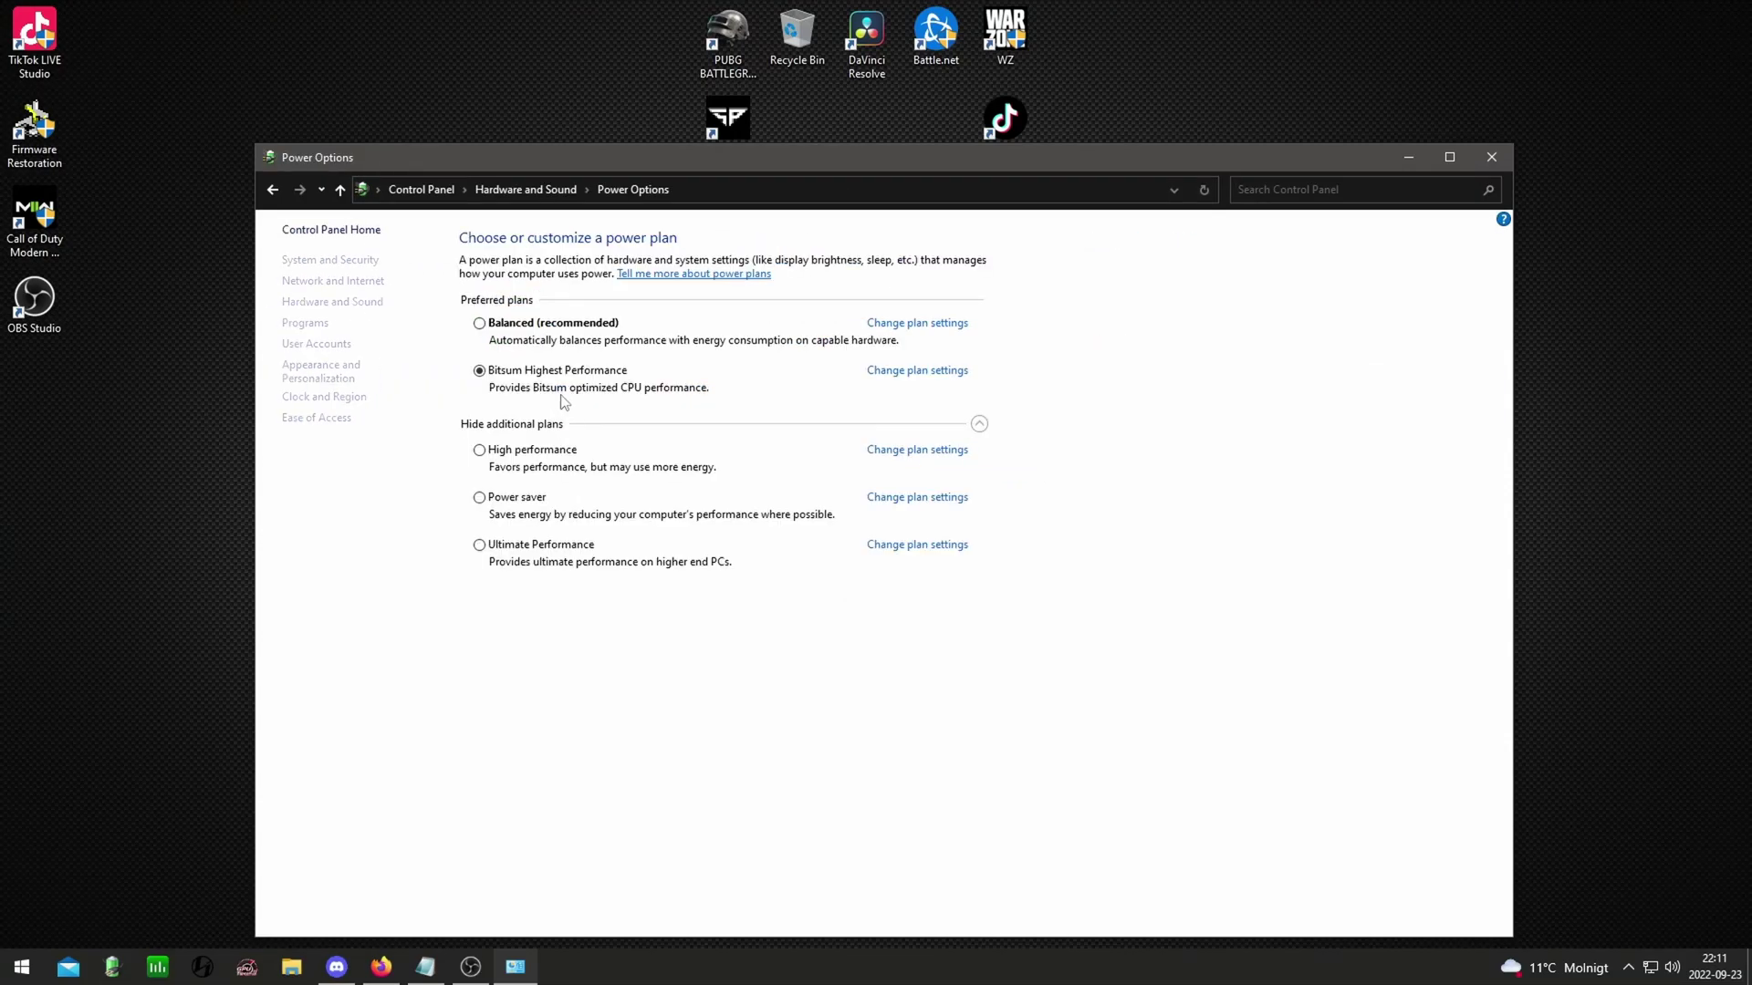
{"action": "left_click_drag", "start_coordinate": [690, 143], "coordinate": [687, 132]}
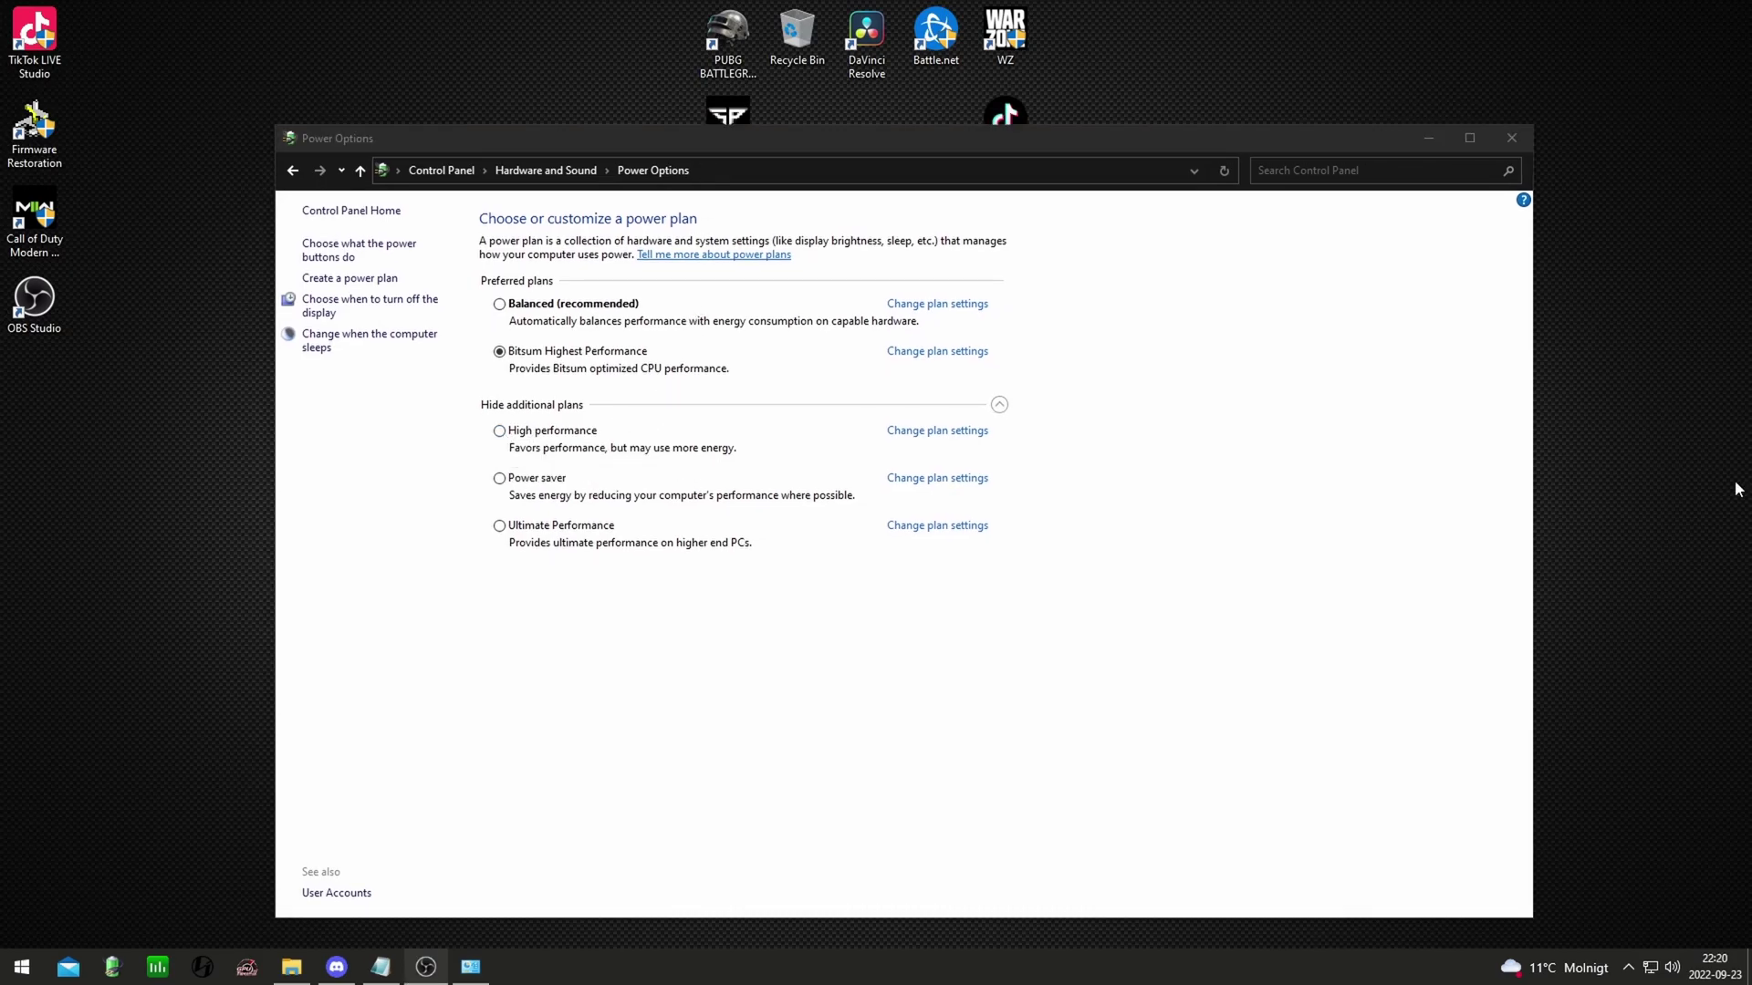
Close Process Lasso from the system tray, revealing Ultimate Performance as the selected plan.
{"action": "left_click", "coordinate": [1628, 967]}
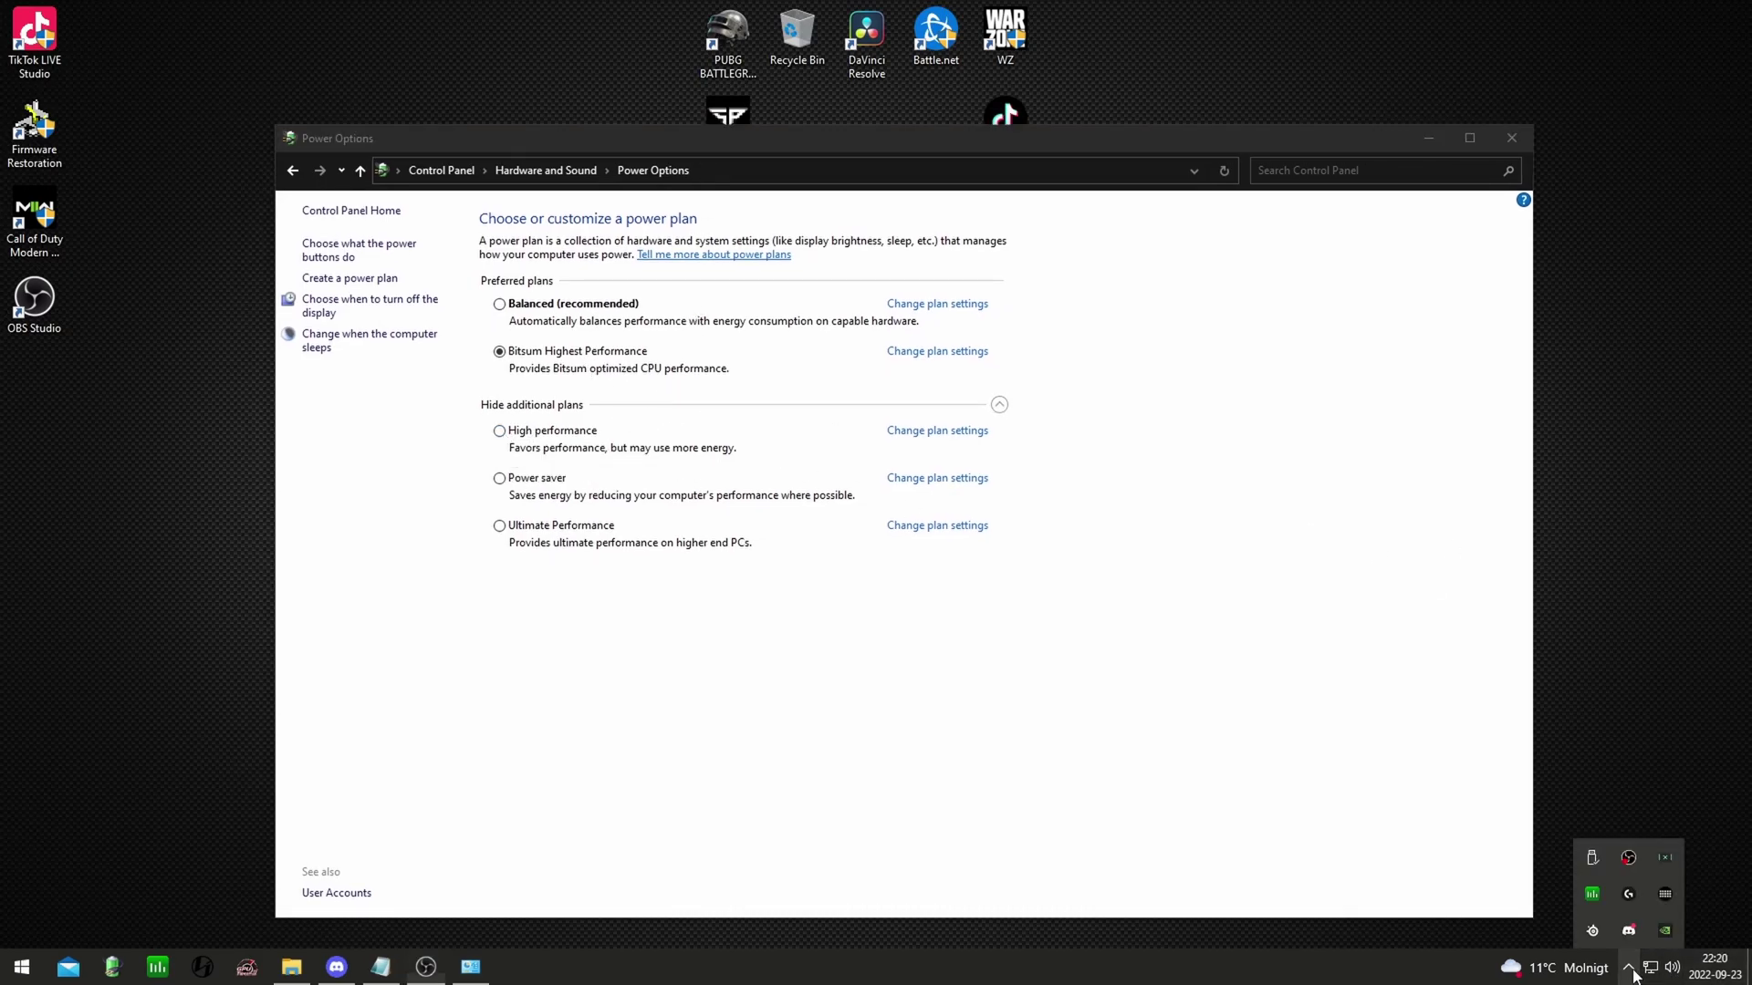
{"action": "left_click", "coordinate": [1589, 896]}
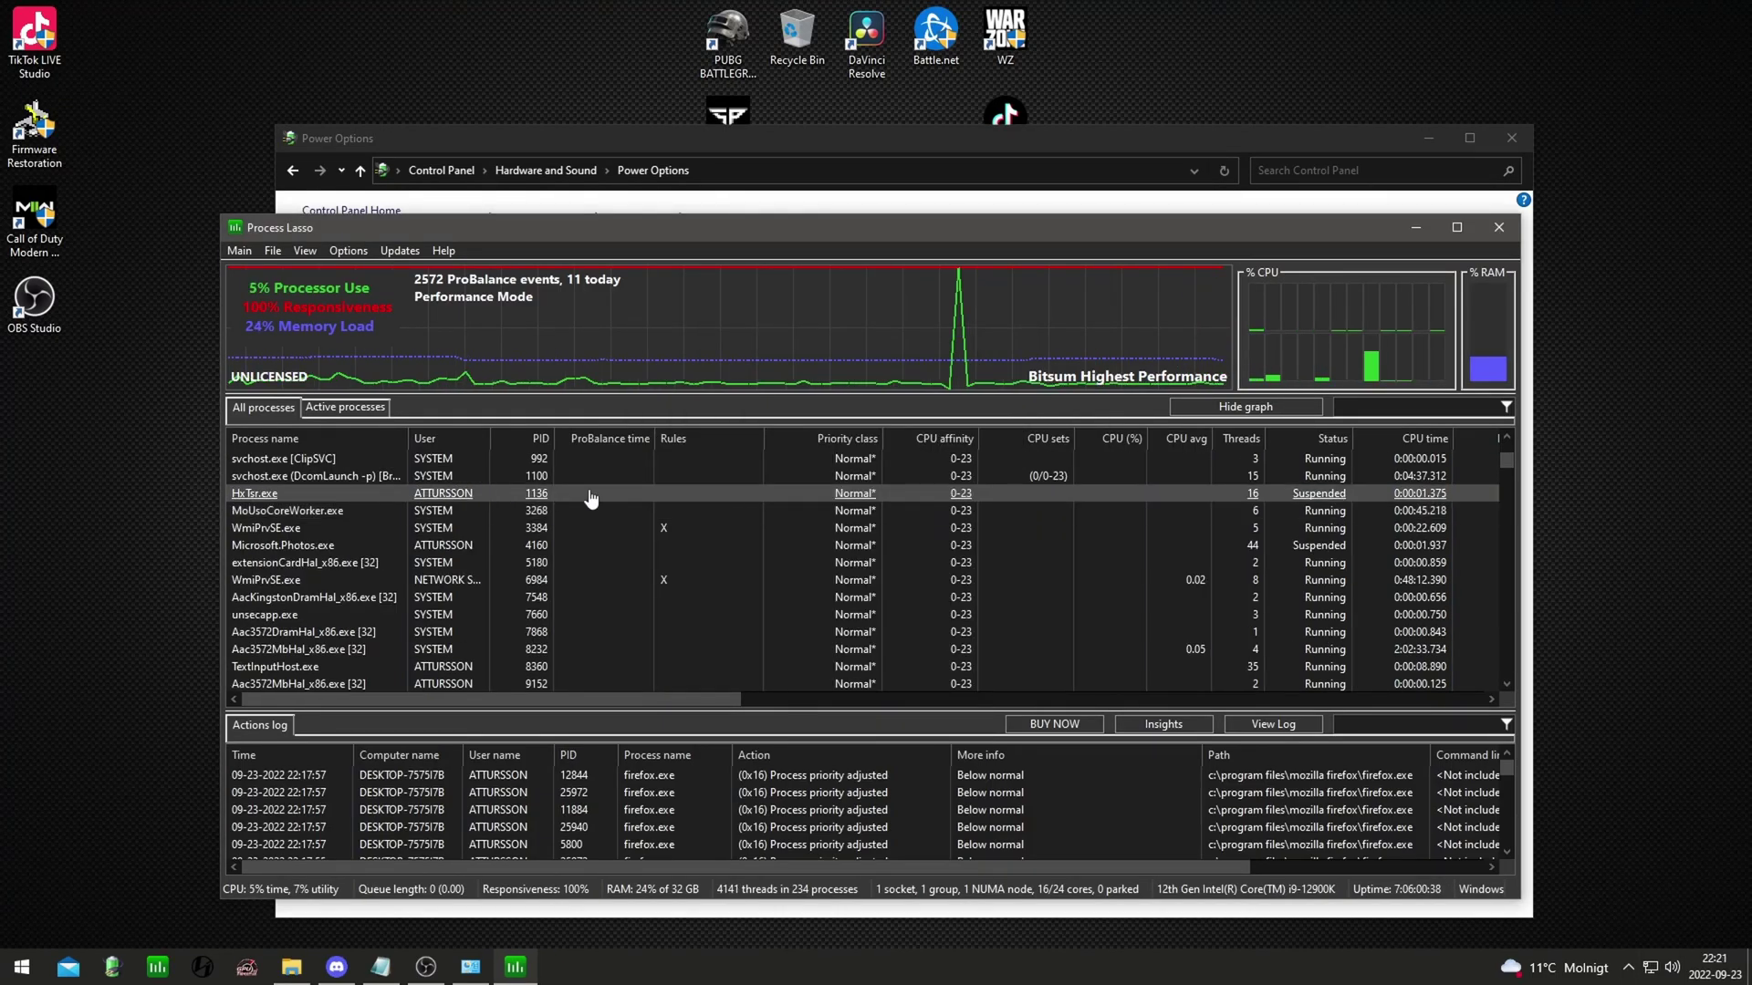
{"action": "left_click", "coordinate": [1498, 228]}
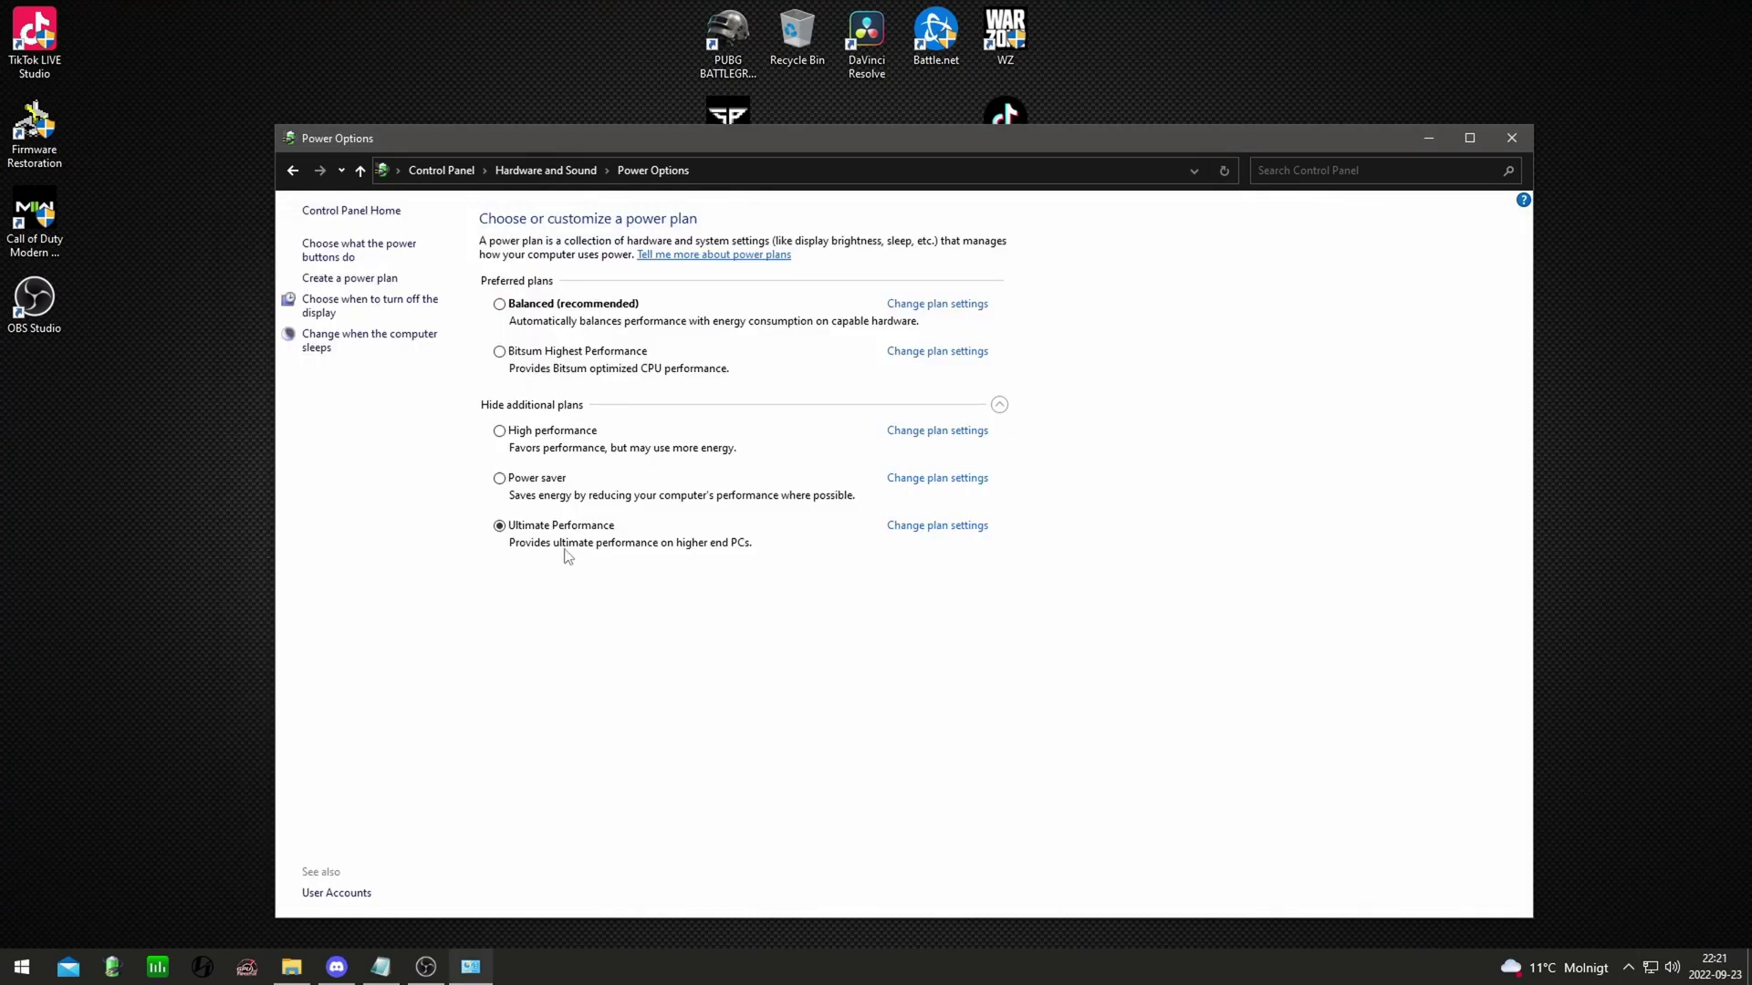
Paste the powercfg -duplicatescheme command into Command Prompt, then close it and Power Options.
{"action": "left_click", "coordinate": [23, 964]}
{"action": "type", "text": "cmd"}
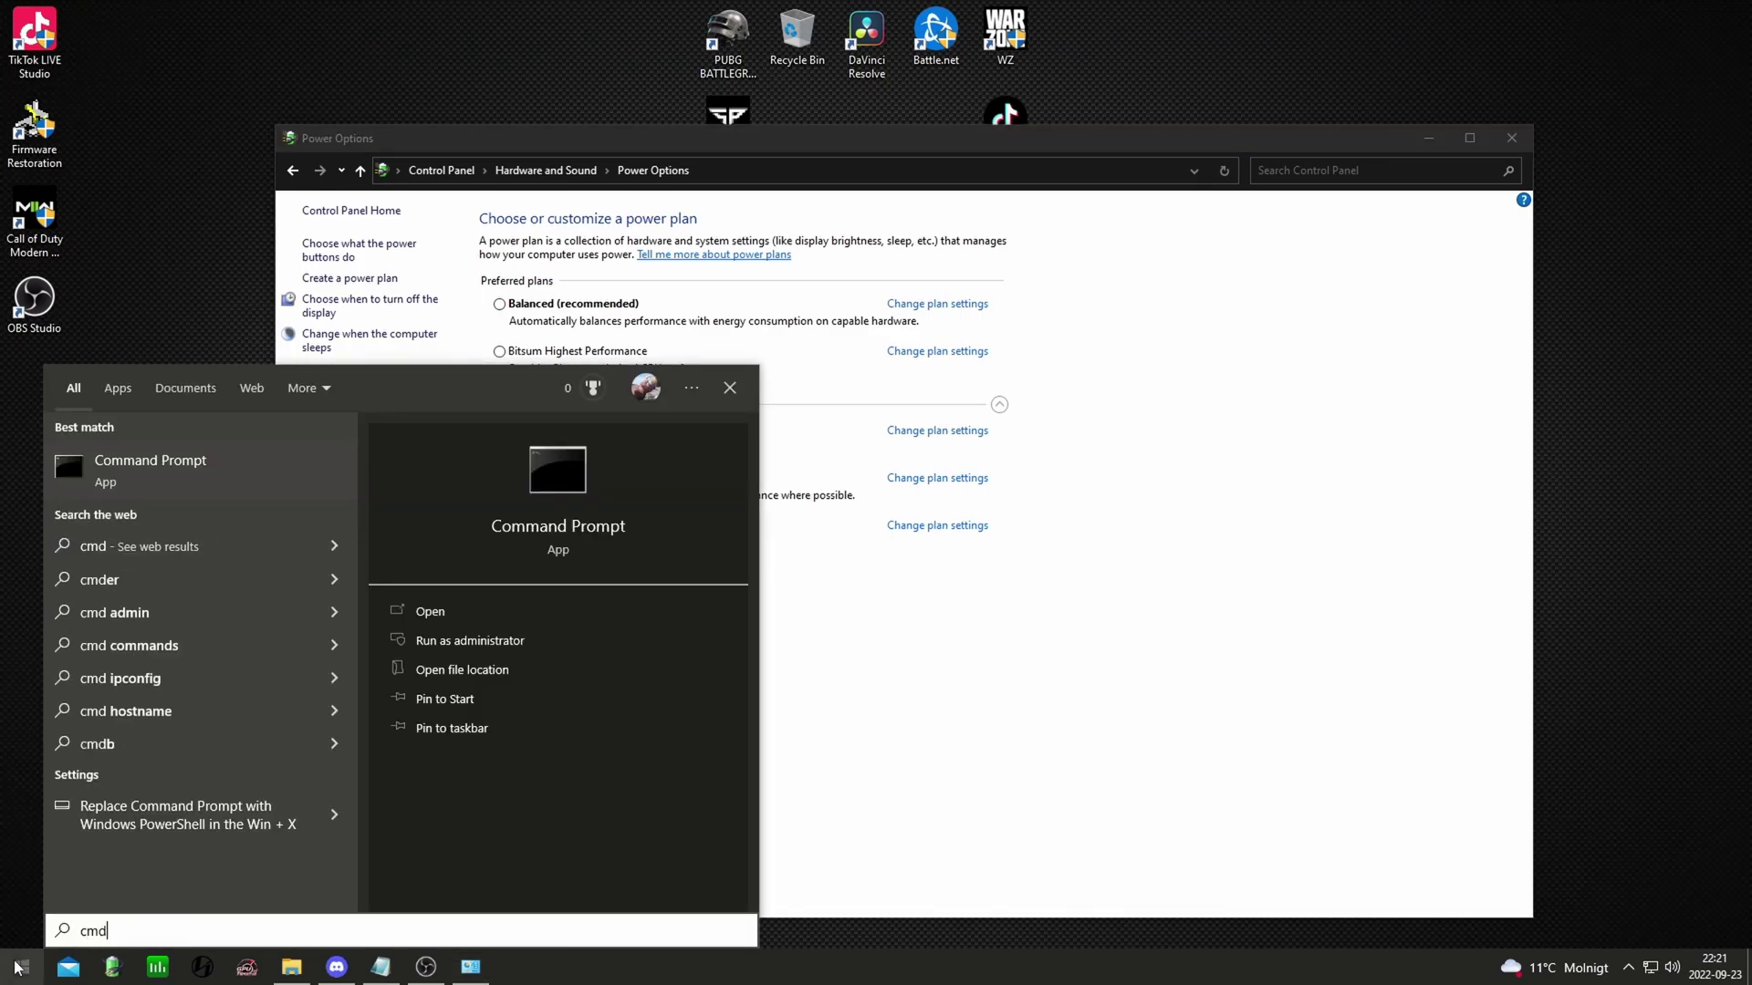
{"action": "left_click", "coordinate": [256, 489]}
{"action": "left_click", "coordinate": [380, 967]}
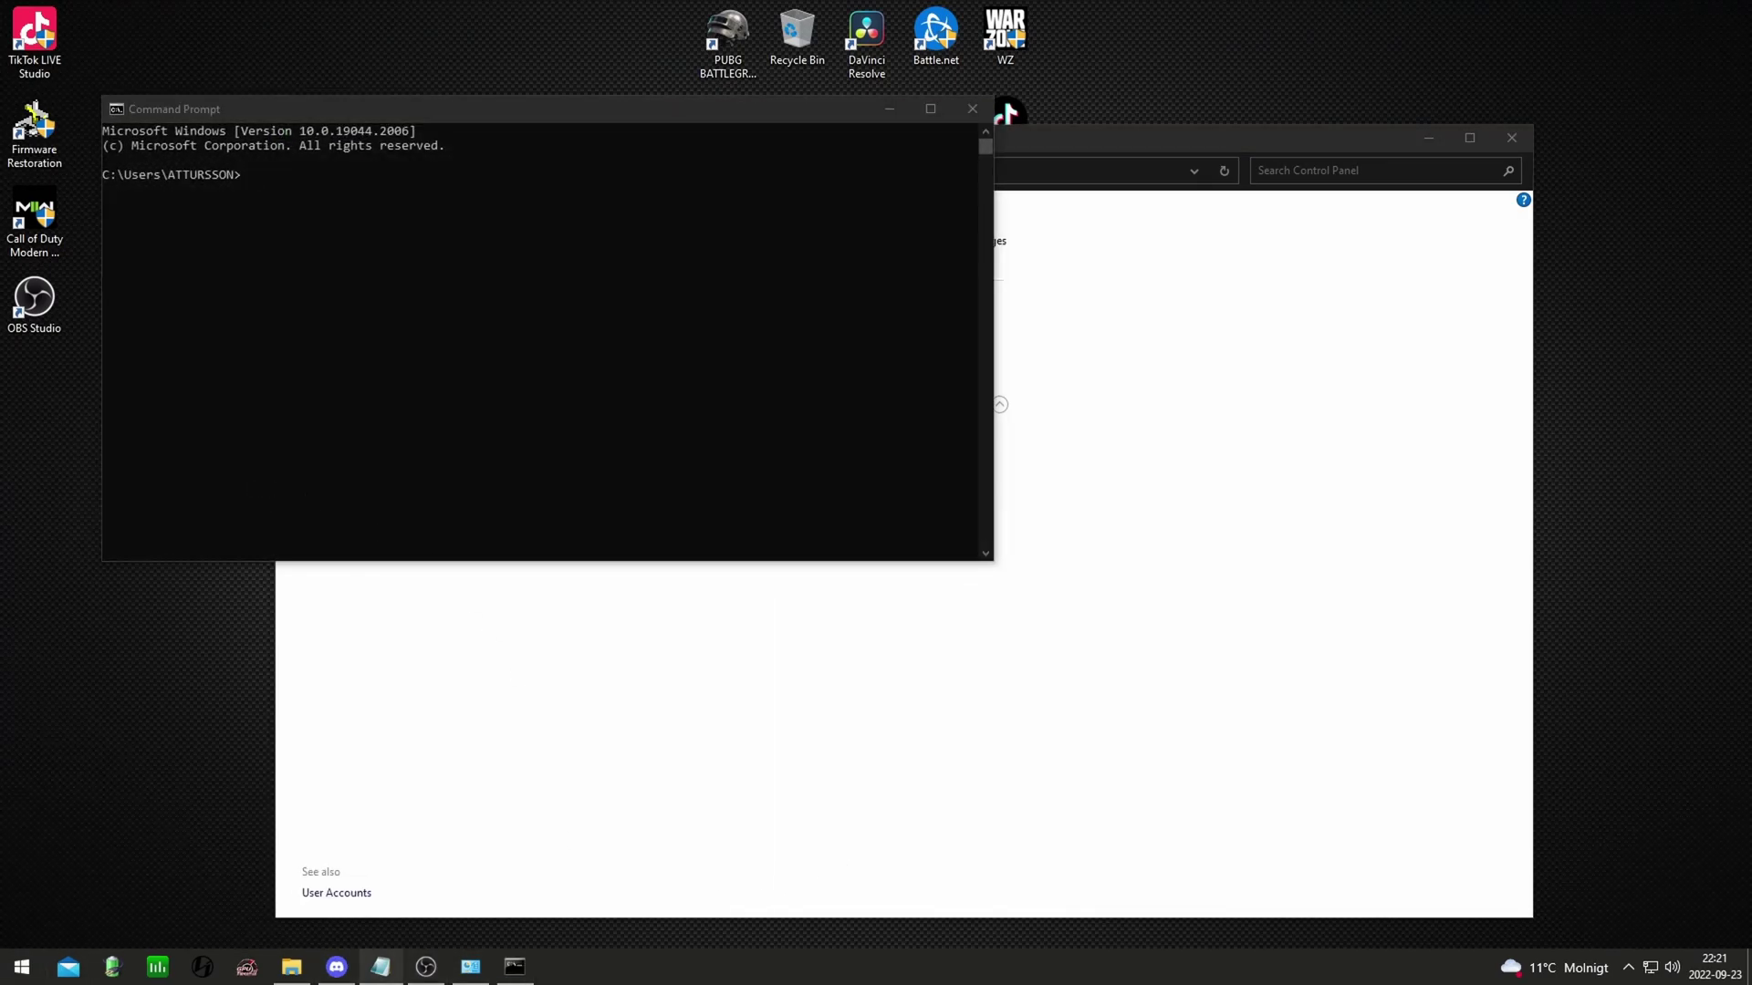
{"action": "left_click", "coordinate": [458, 179]}
{"action": "right_click", "coordinate": [458, 179]}
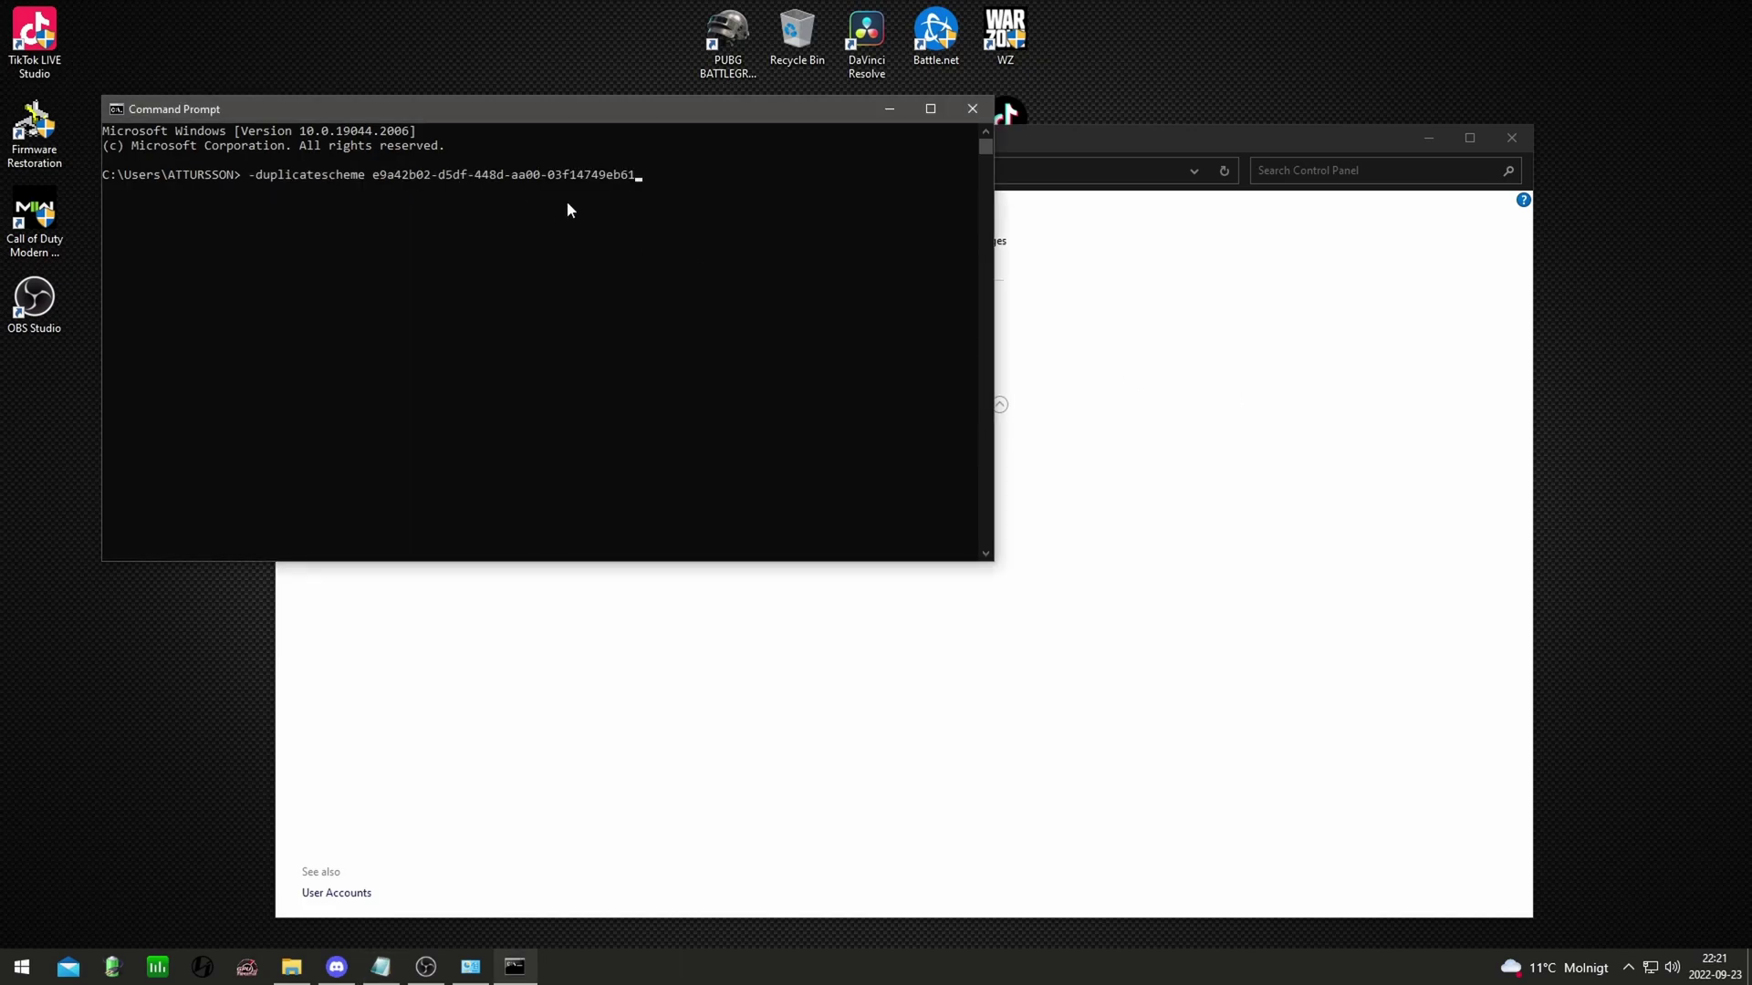
{"action": "left_click", "coordinate": [971, 109]}
{"action": "left_click", "coordinate": [1512, 138]}
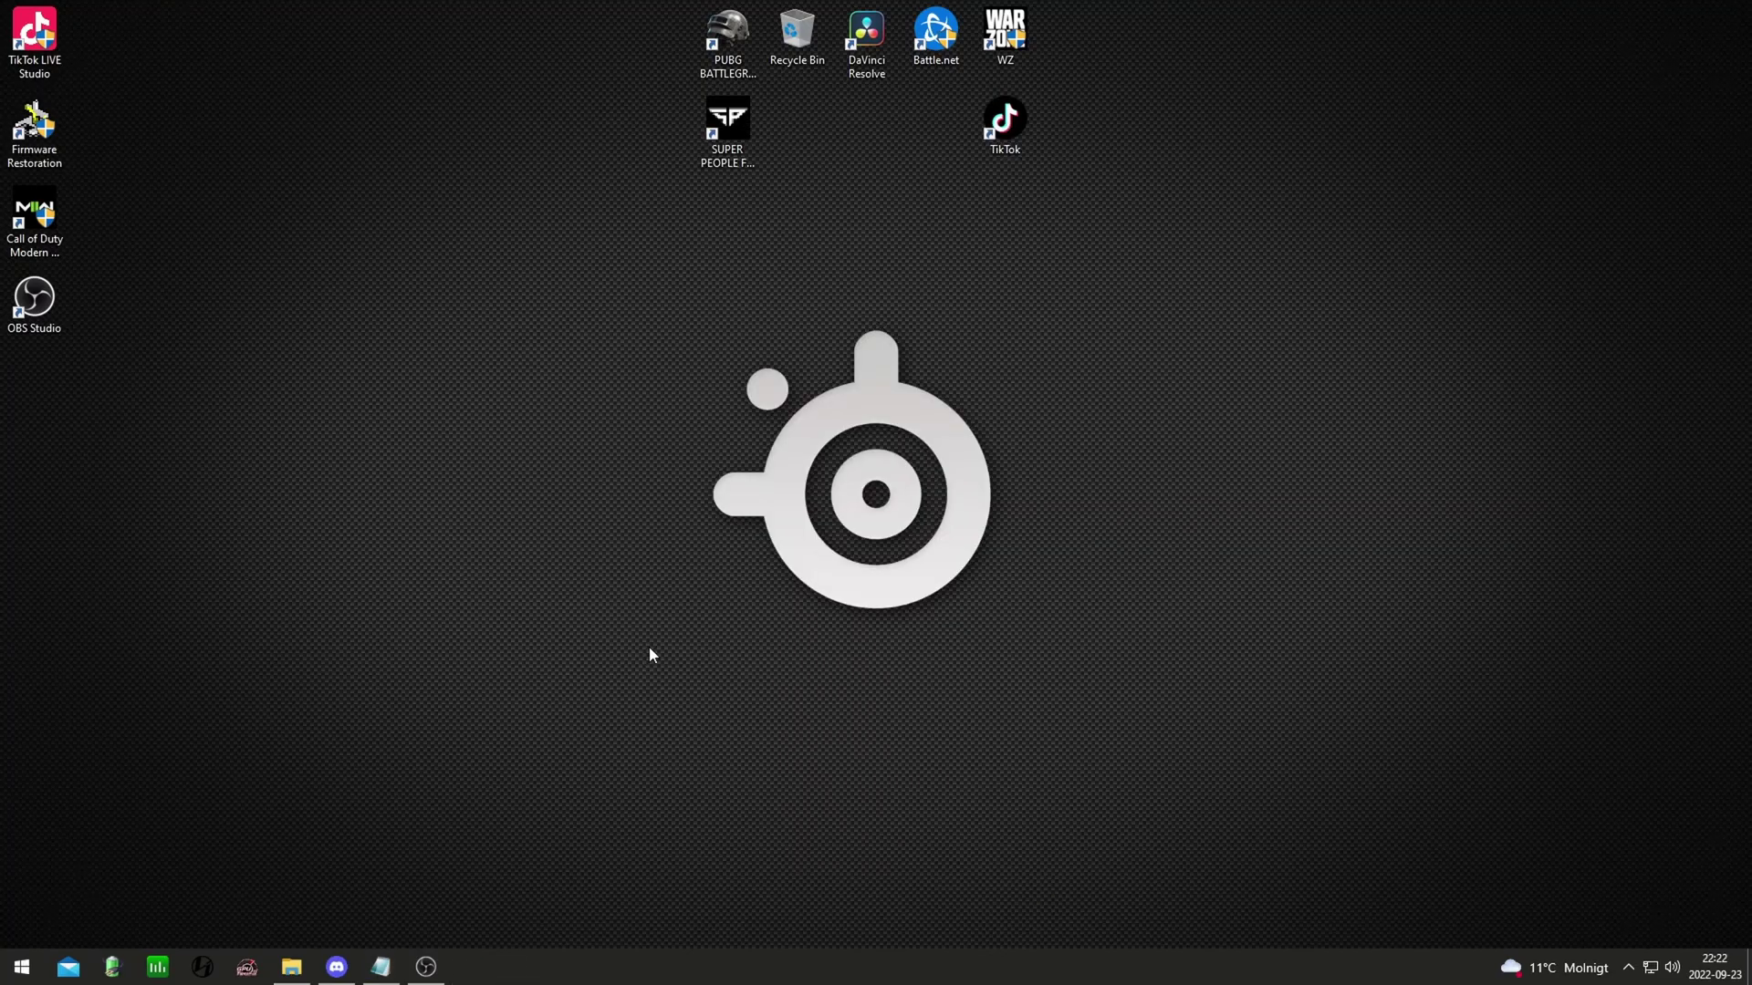
Confirm Game Mode is On, then check that Xbox Game Bar is Off.
{"action": "left_click", "coordinate": [22, 969]}
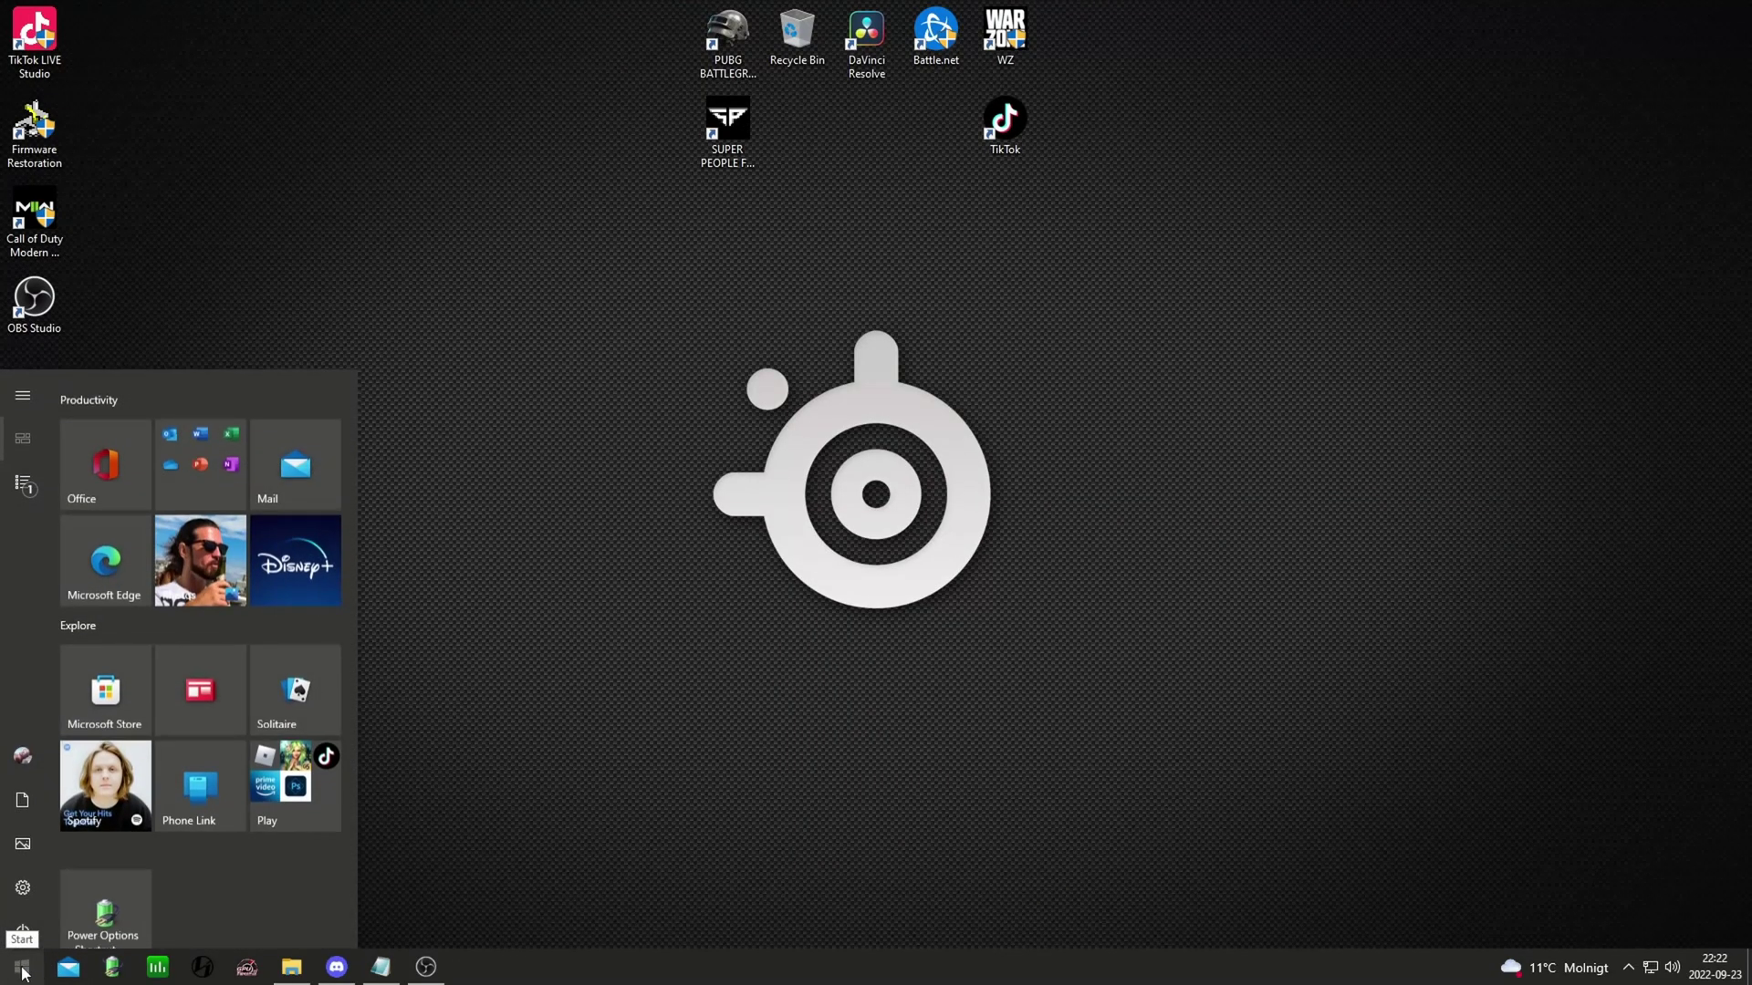
{"action": "type", "text": "game mode"}
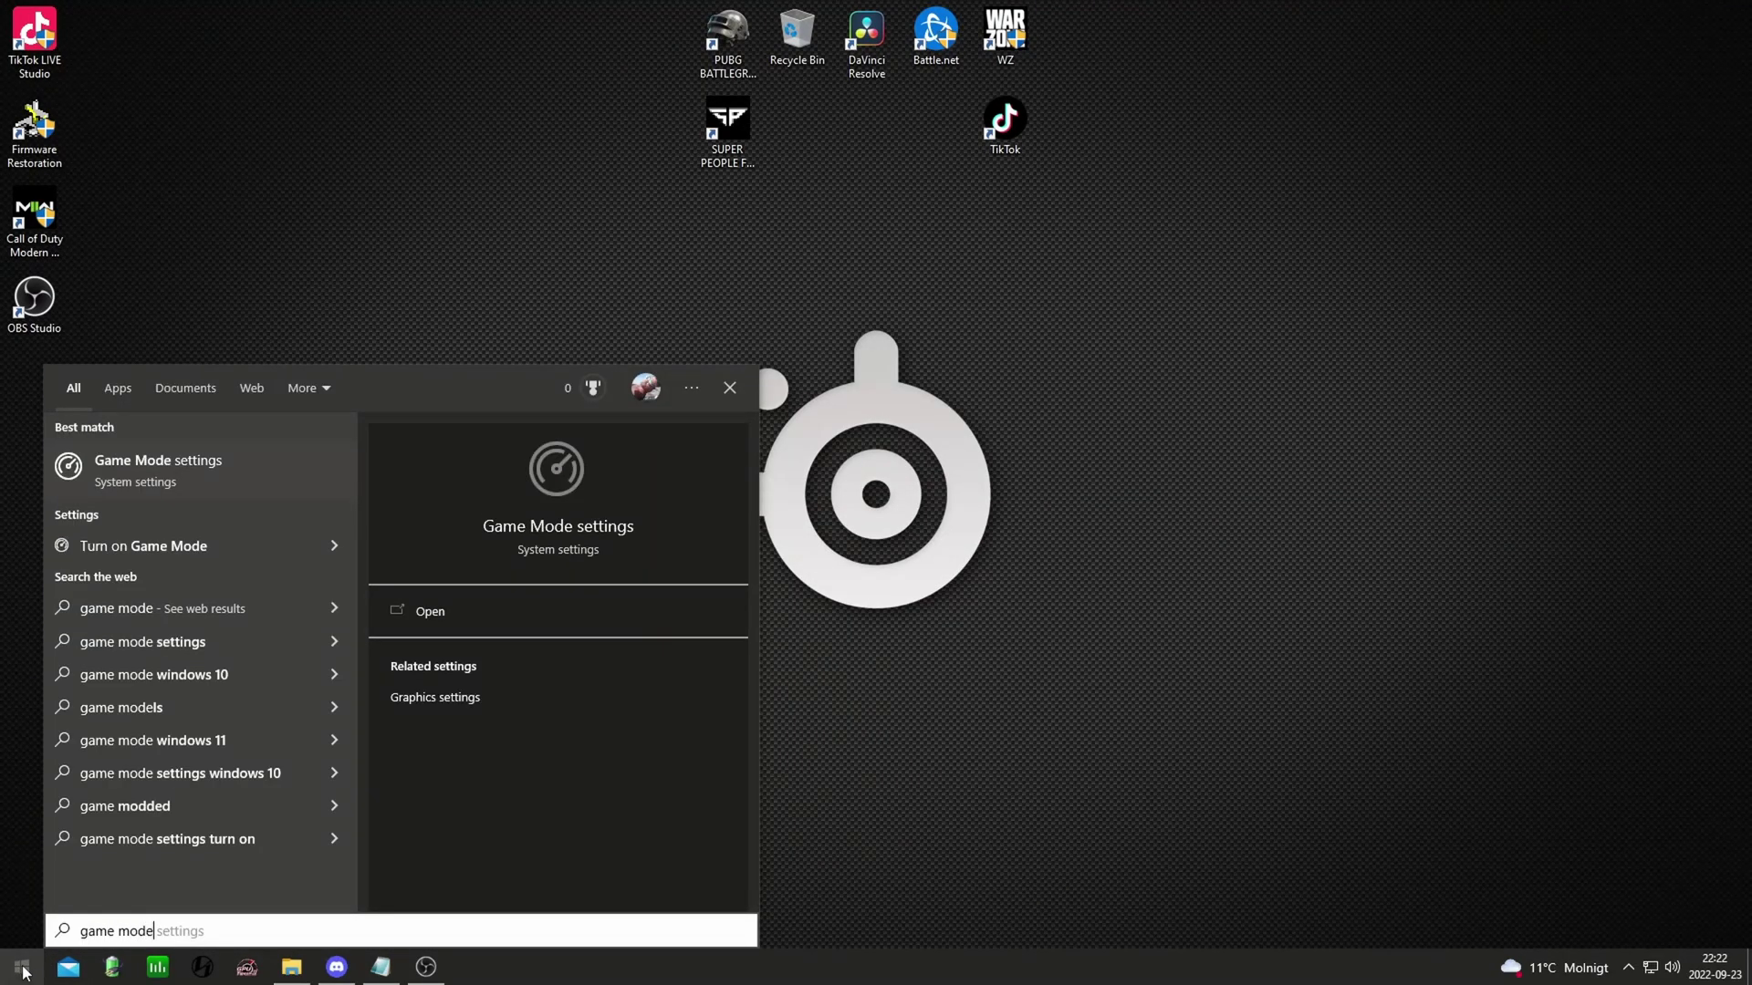
{"action": "left_click", "coordinate": [257, 478]}
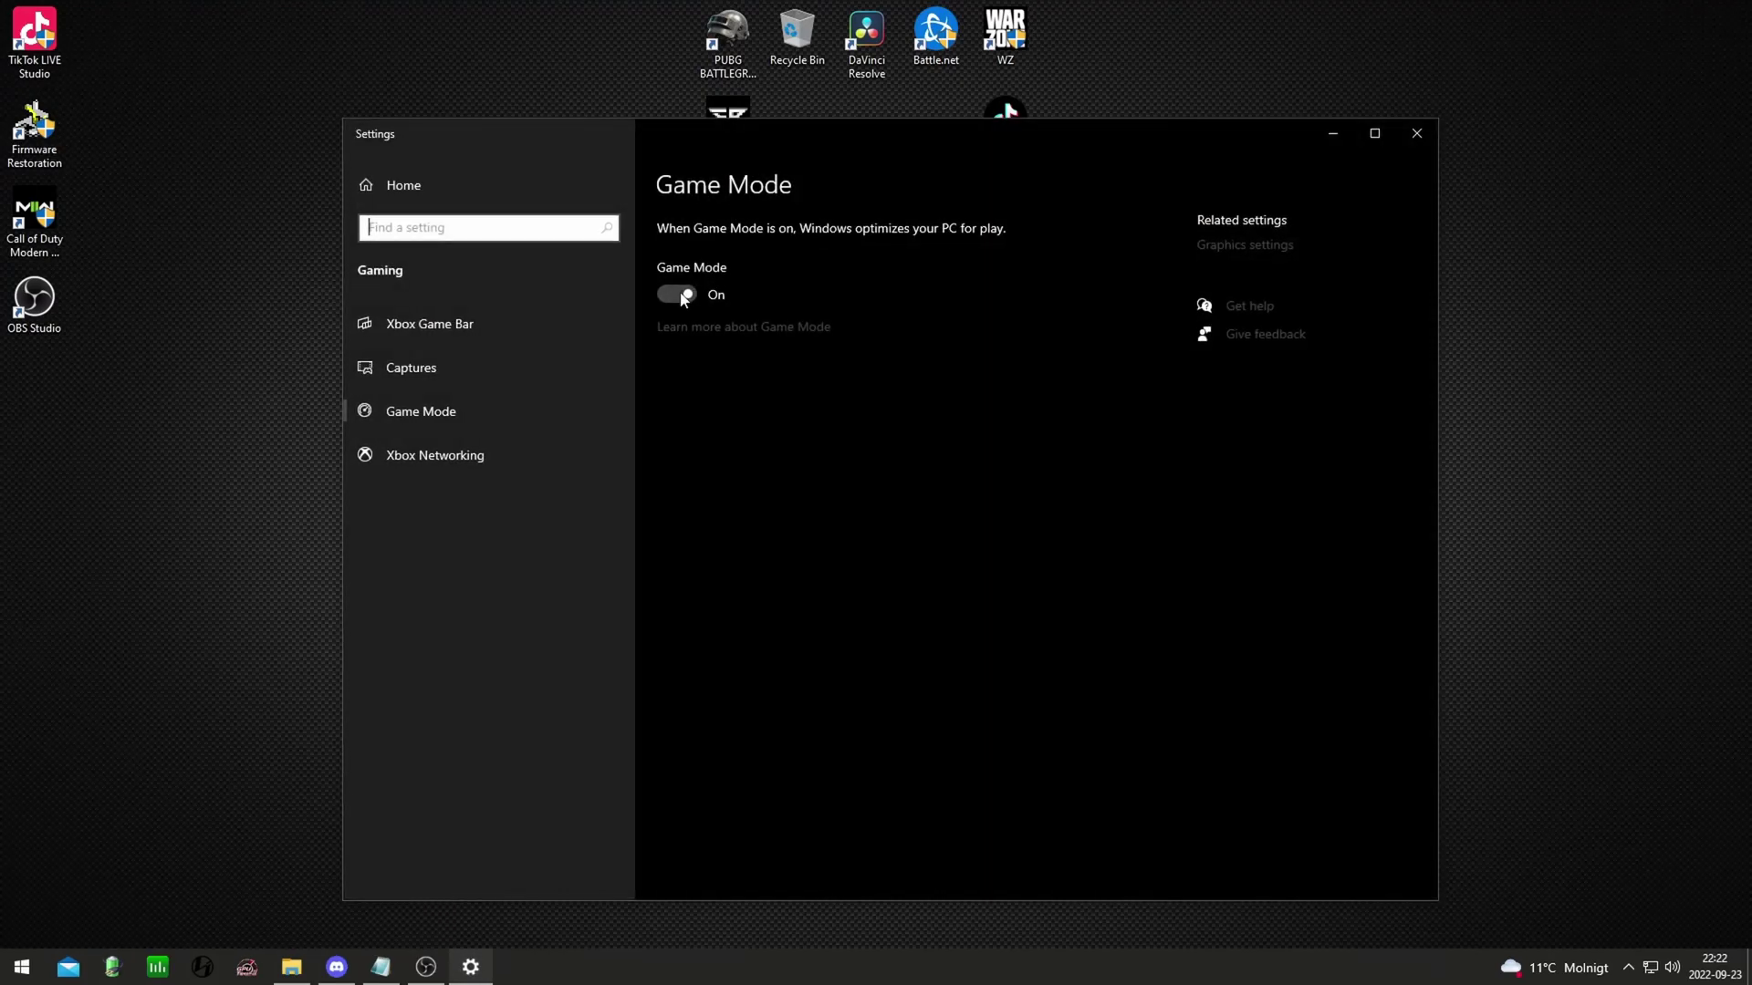
{"action": "left_click_drag", "start_coordinate": [809, 134], "coordinate": [761, 157]}
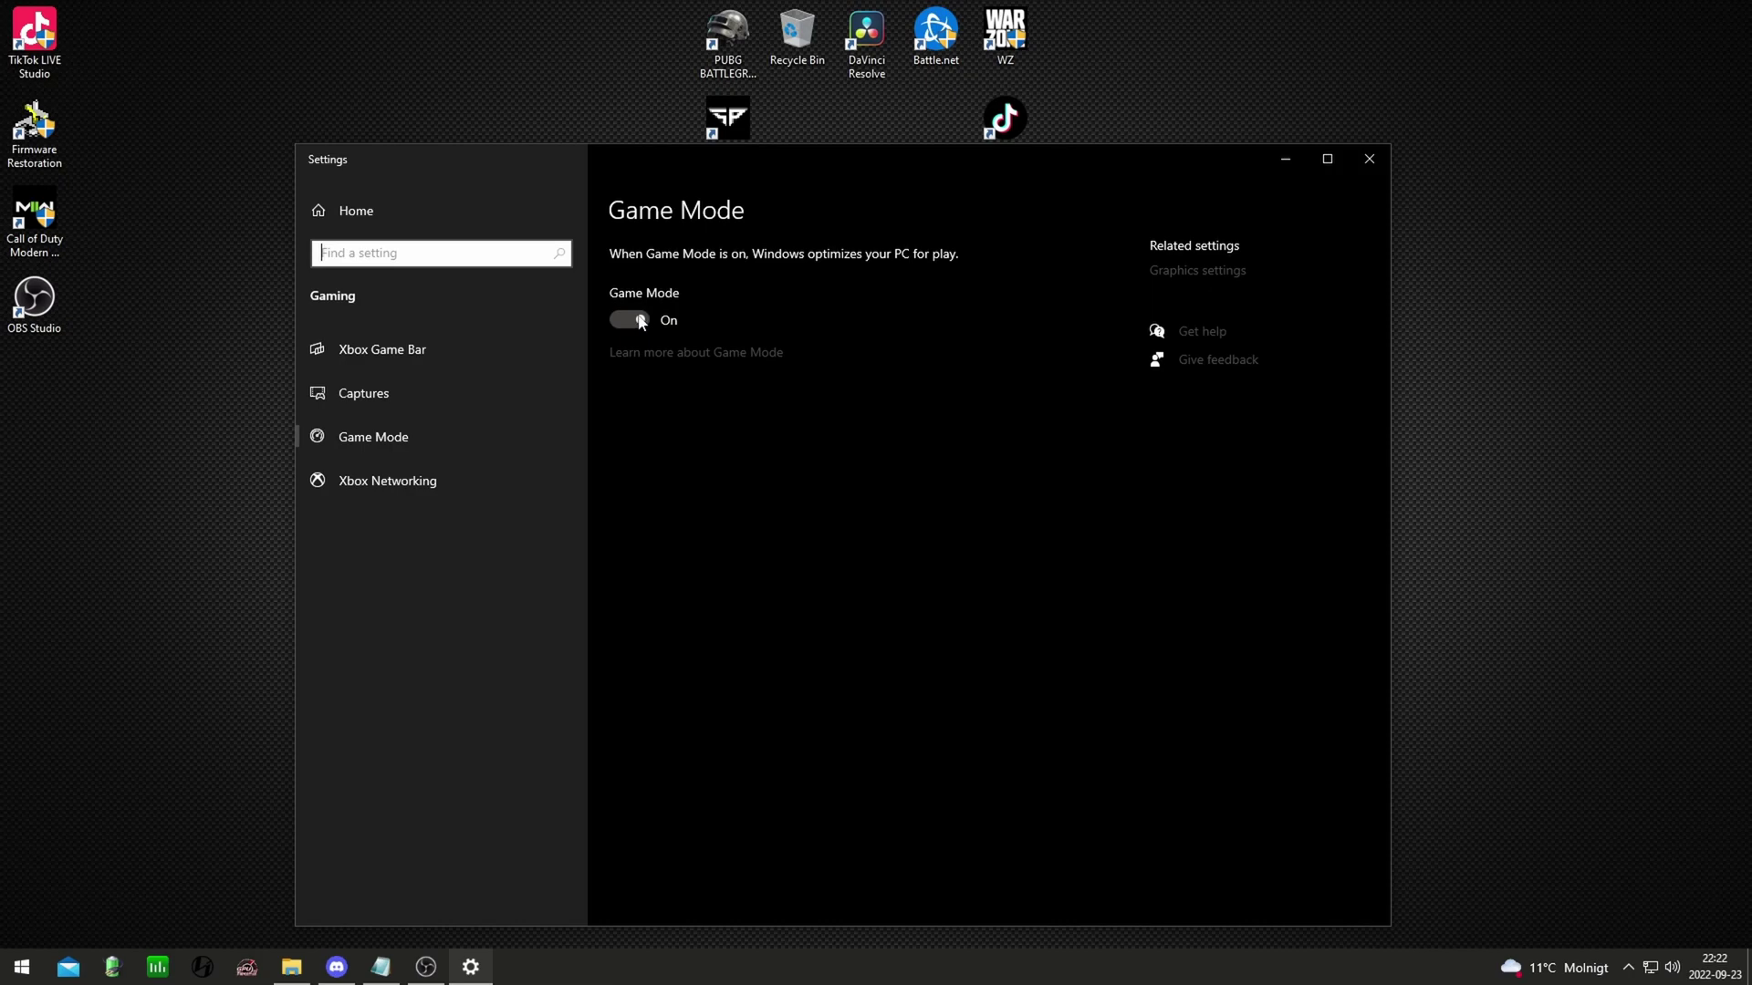
{"action": "left_click", "coordinate": [418, 355]}
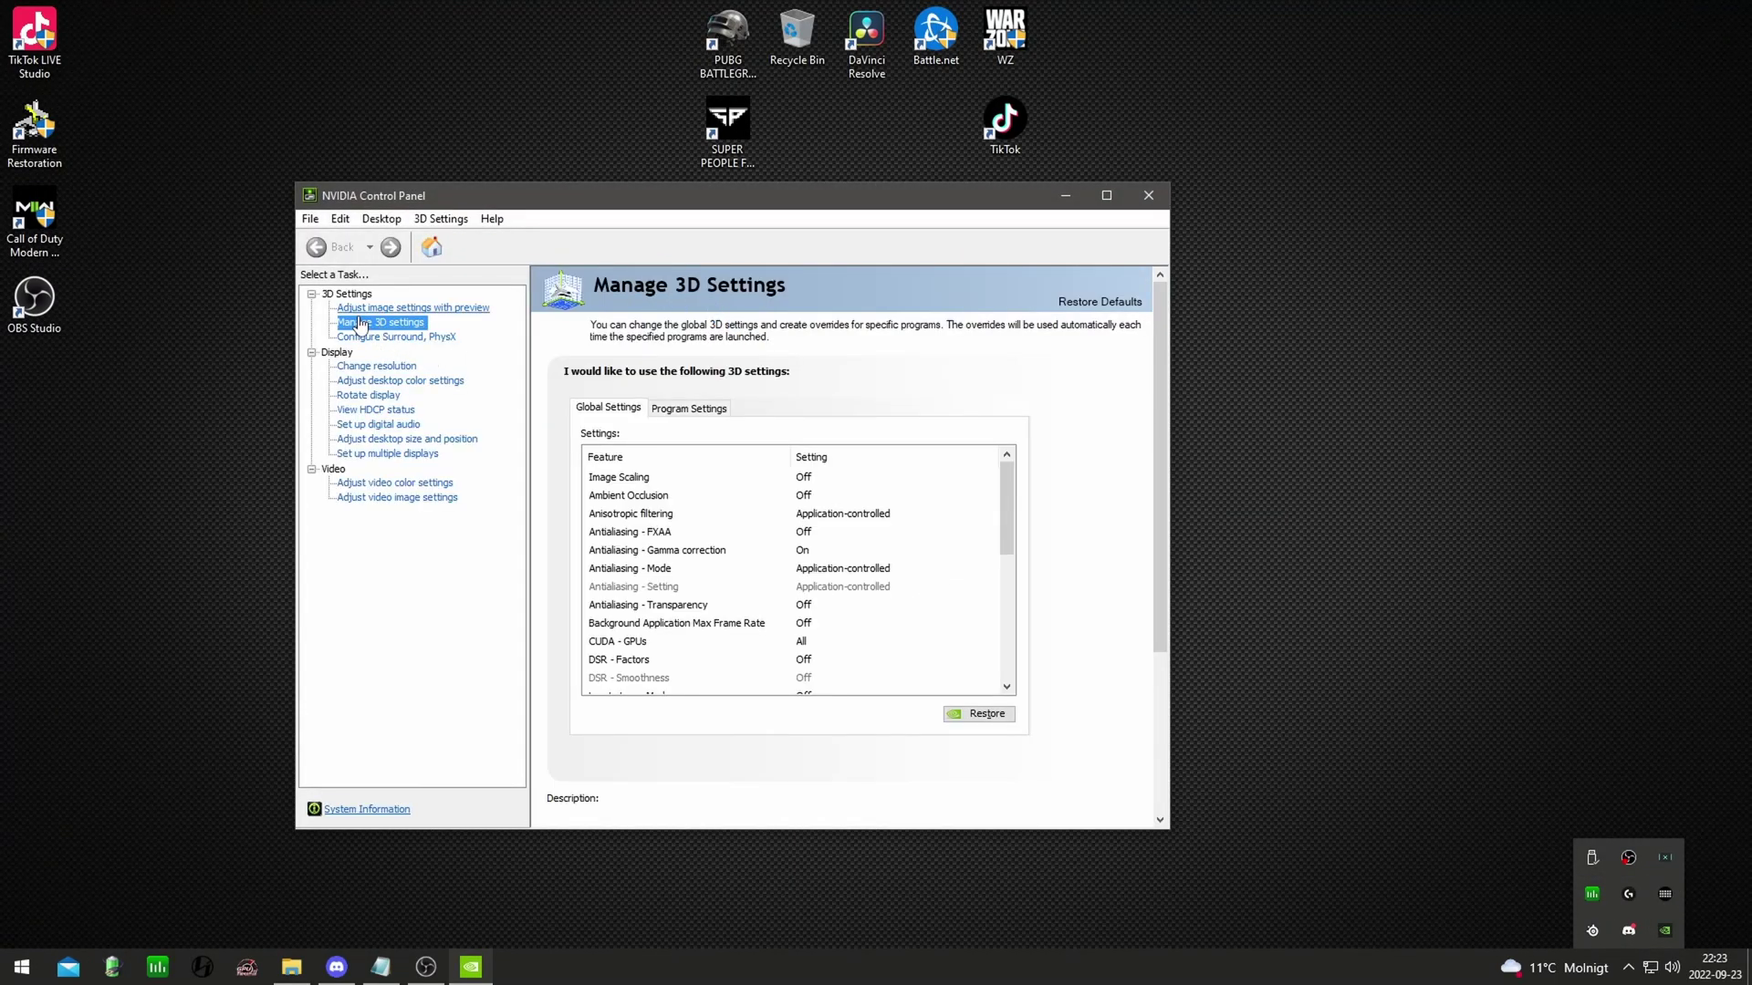
Set global Shader Cache Size 100 GB, Prefer maximum performance power, and High performance texture filtering.
{"action": "scroll", "coordinate": [1004, 500], "scroll_direction": "down", "scroll_amount": 4}
{"action": "left_click", "coordinate": [890, 624]}
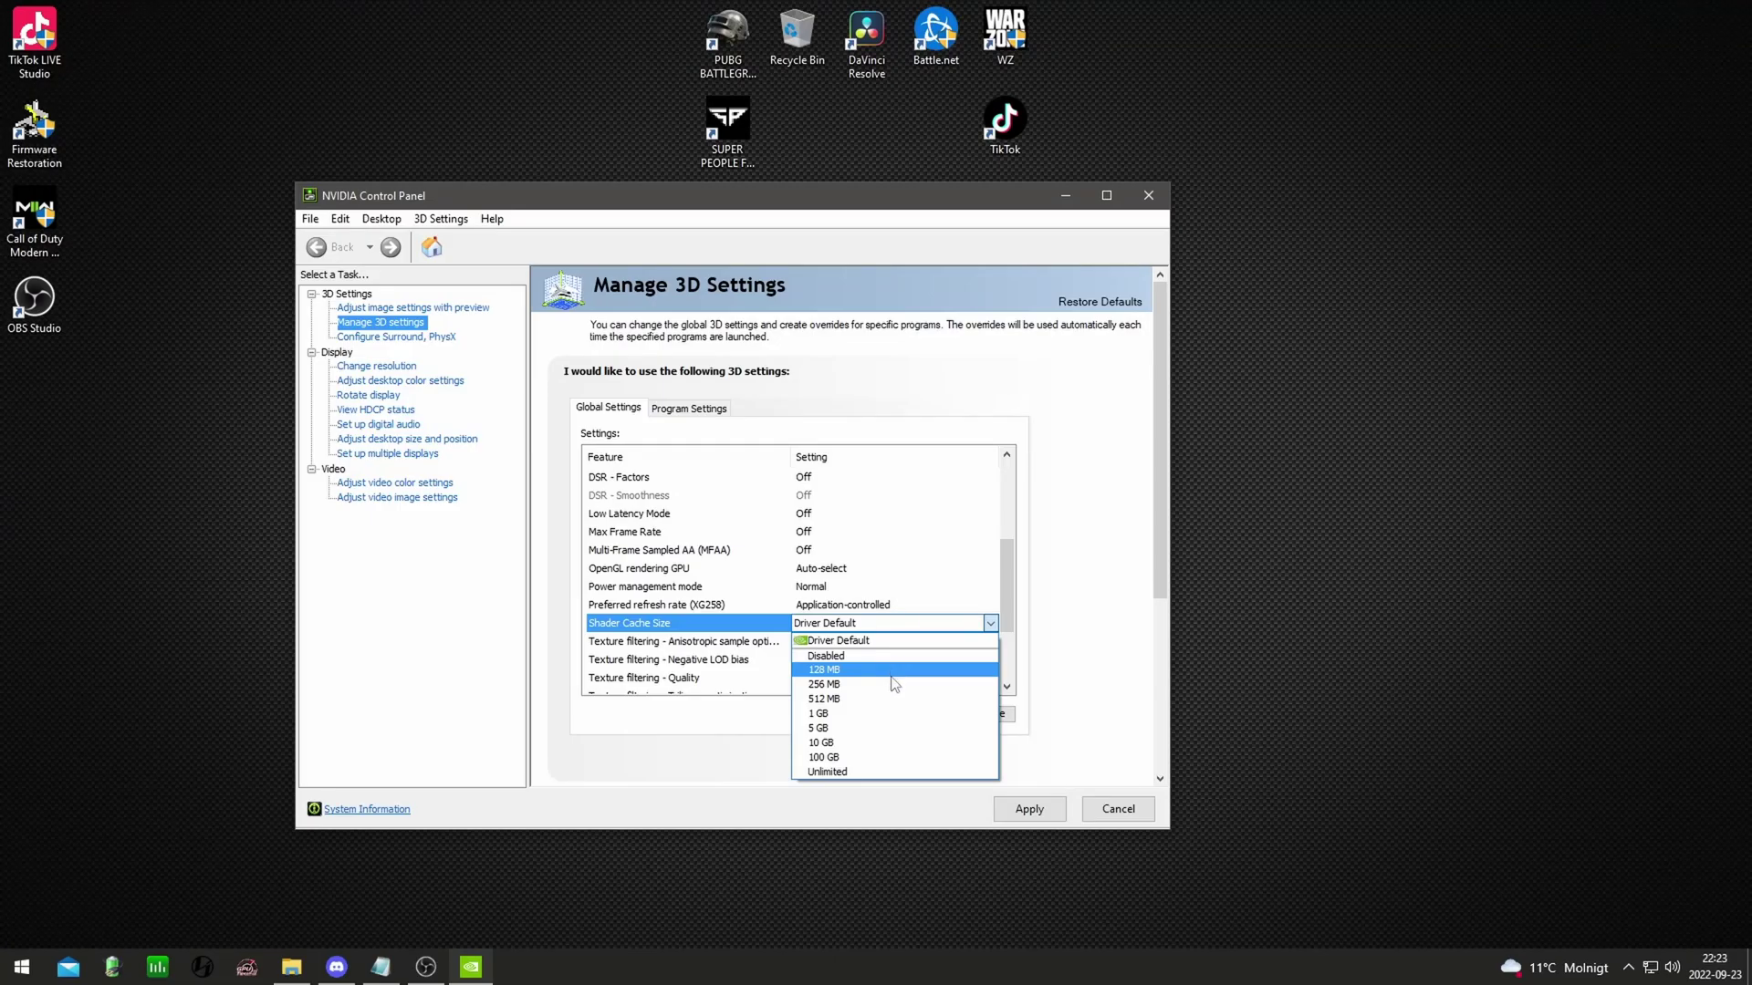
{"action": "left_click", "coordinate": [862, 757]}
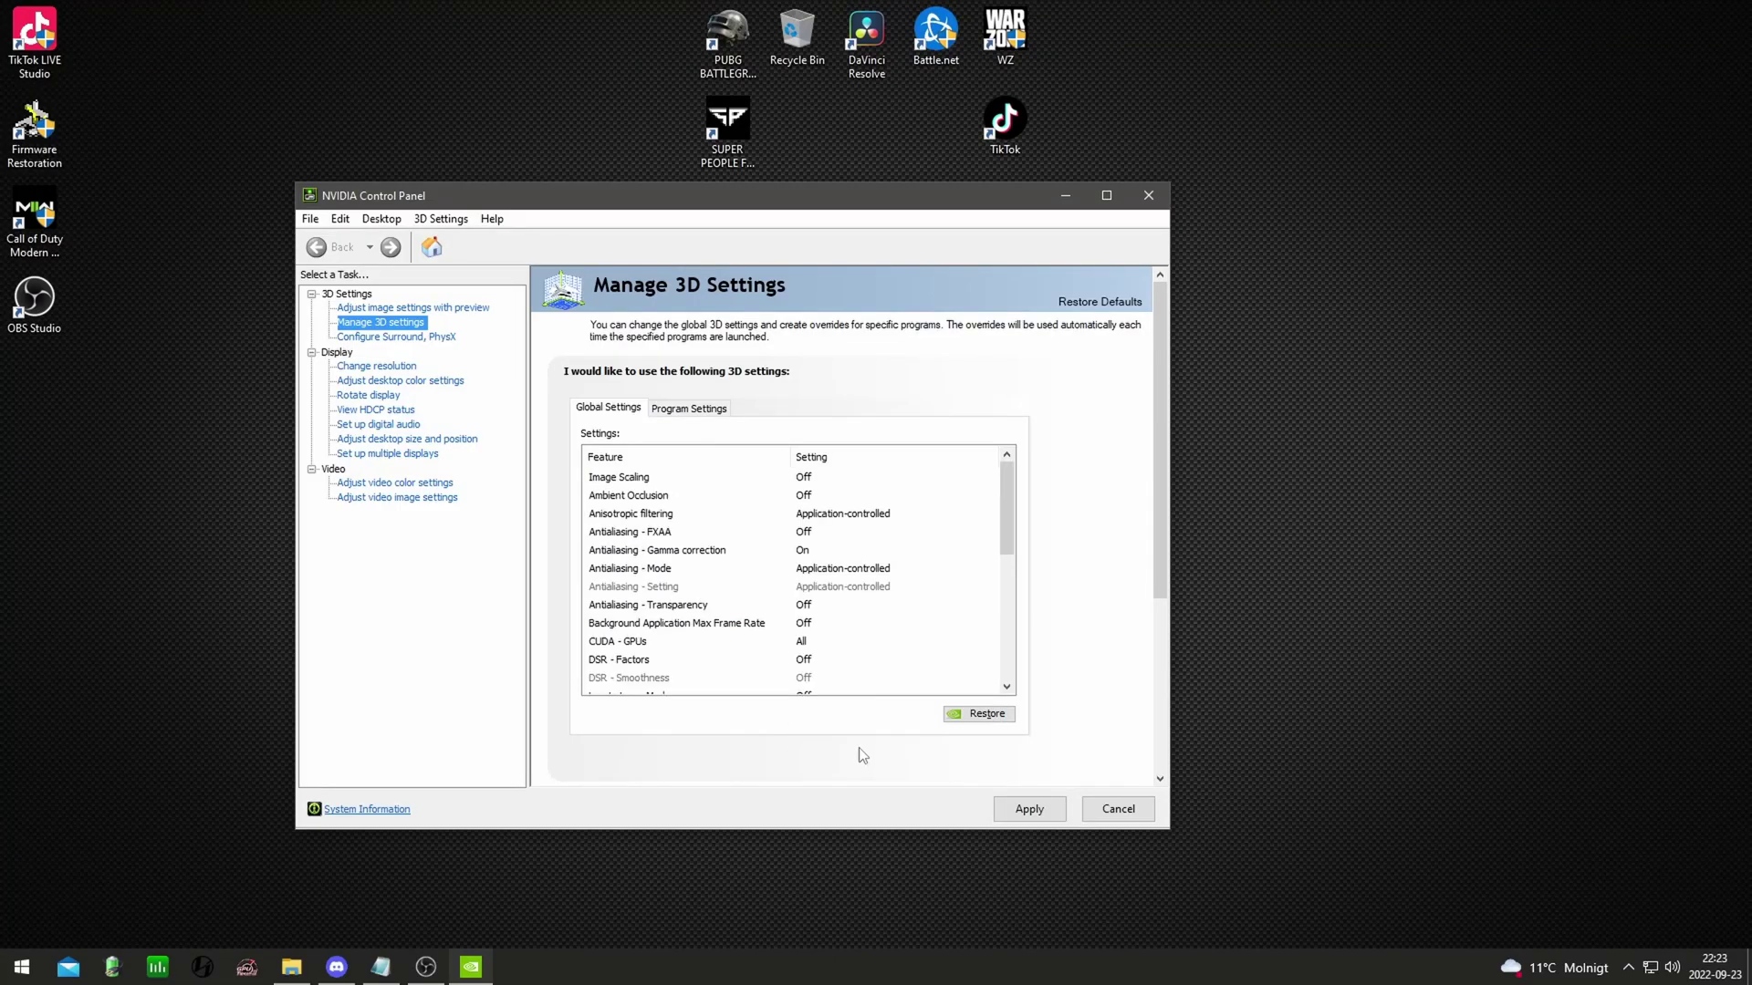
{"action": "scroll", "coordinate": [969, 579], "scroll_direction": "down", "scroll_amount": 4}
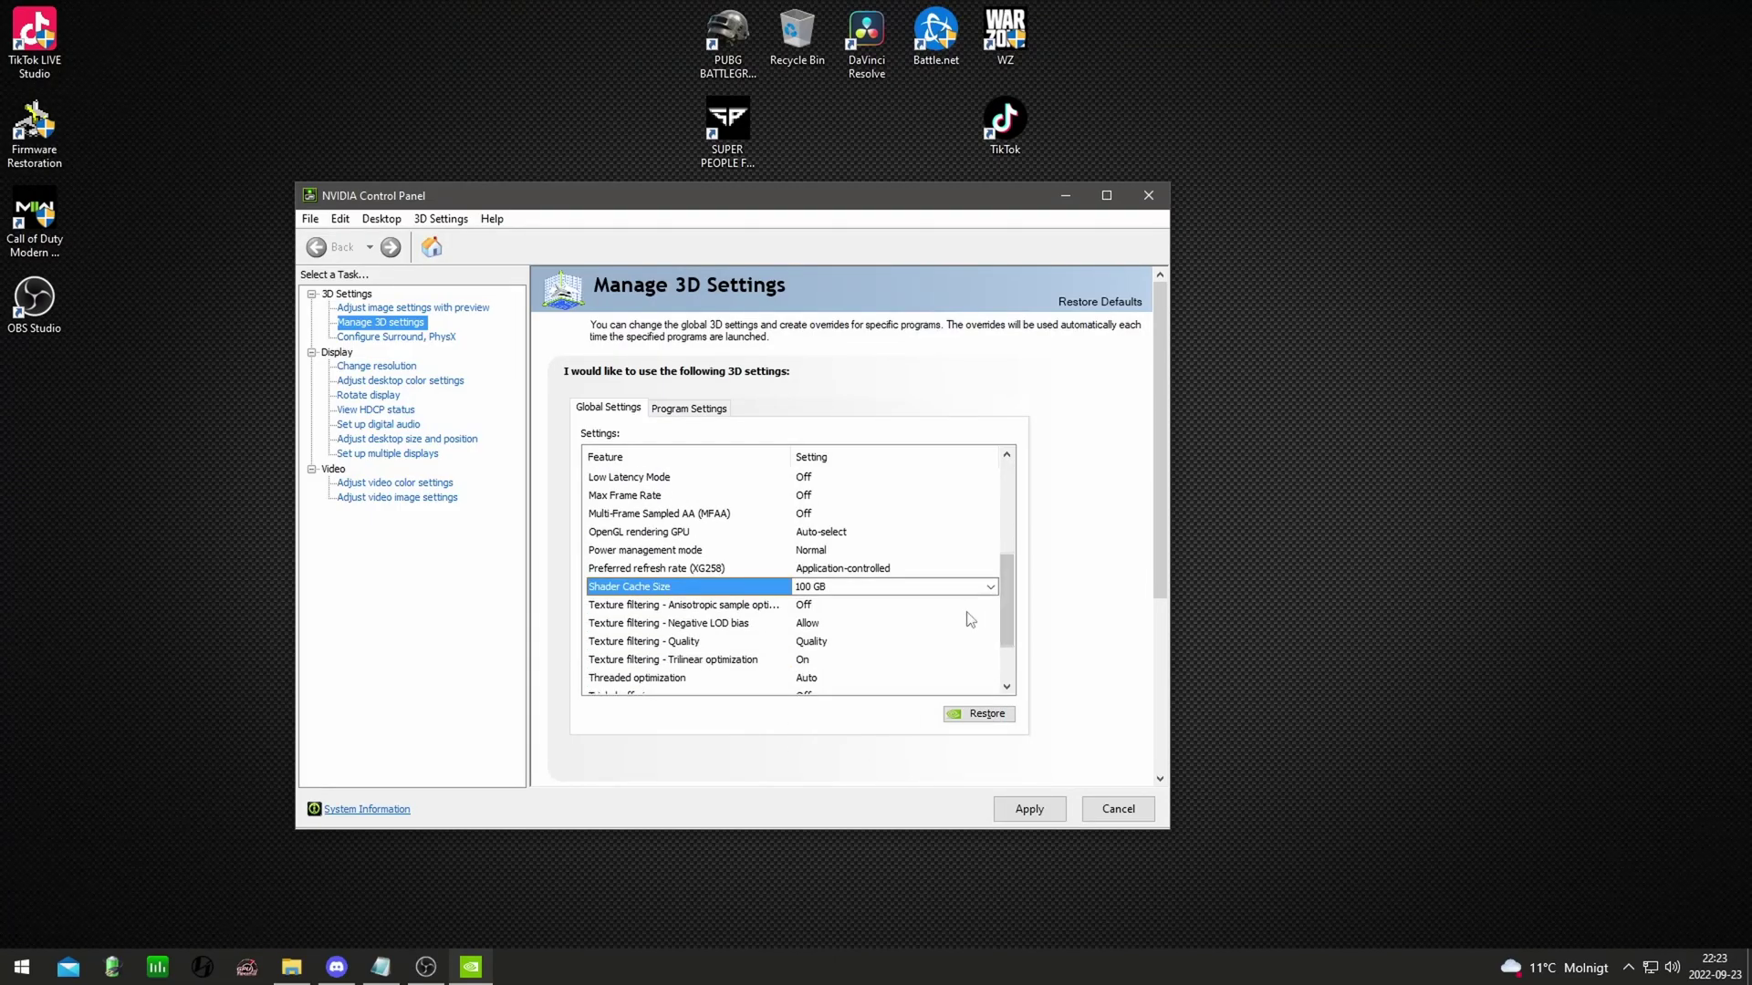
{"action": "left_click", "coordinate": [844, 550]}
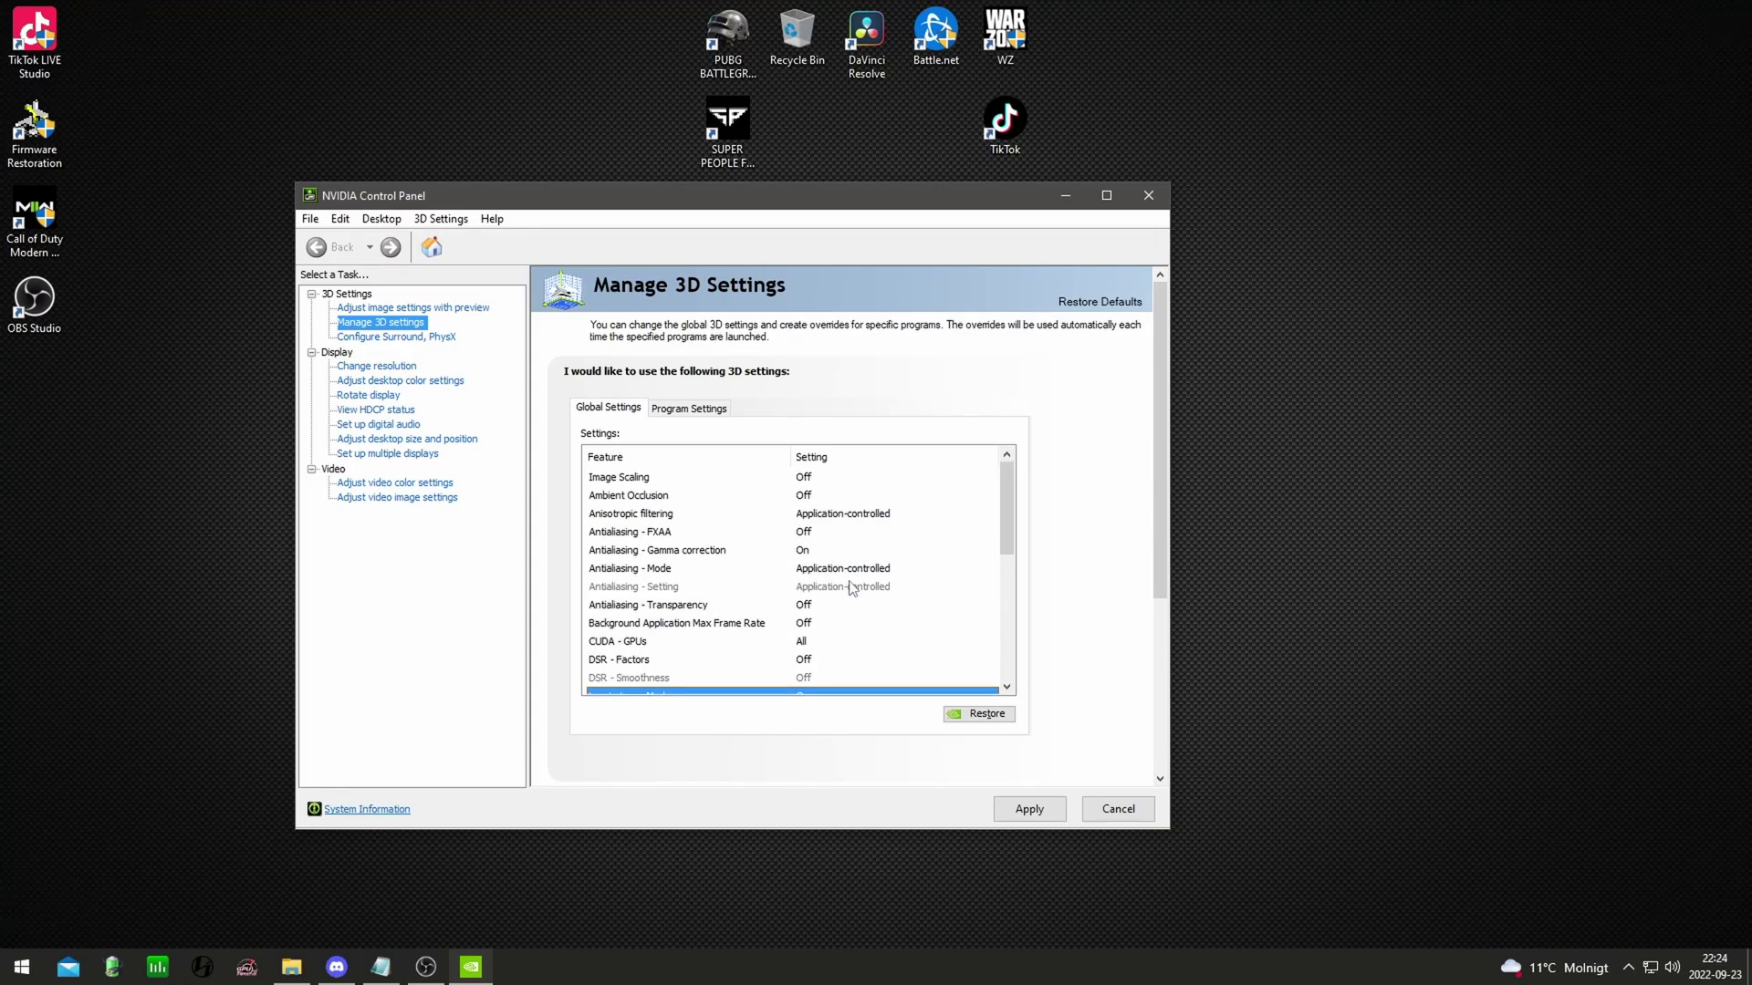
{"action": "left_click", "coordinate": [844, 565]}
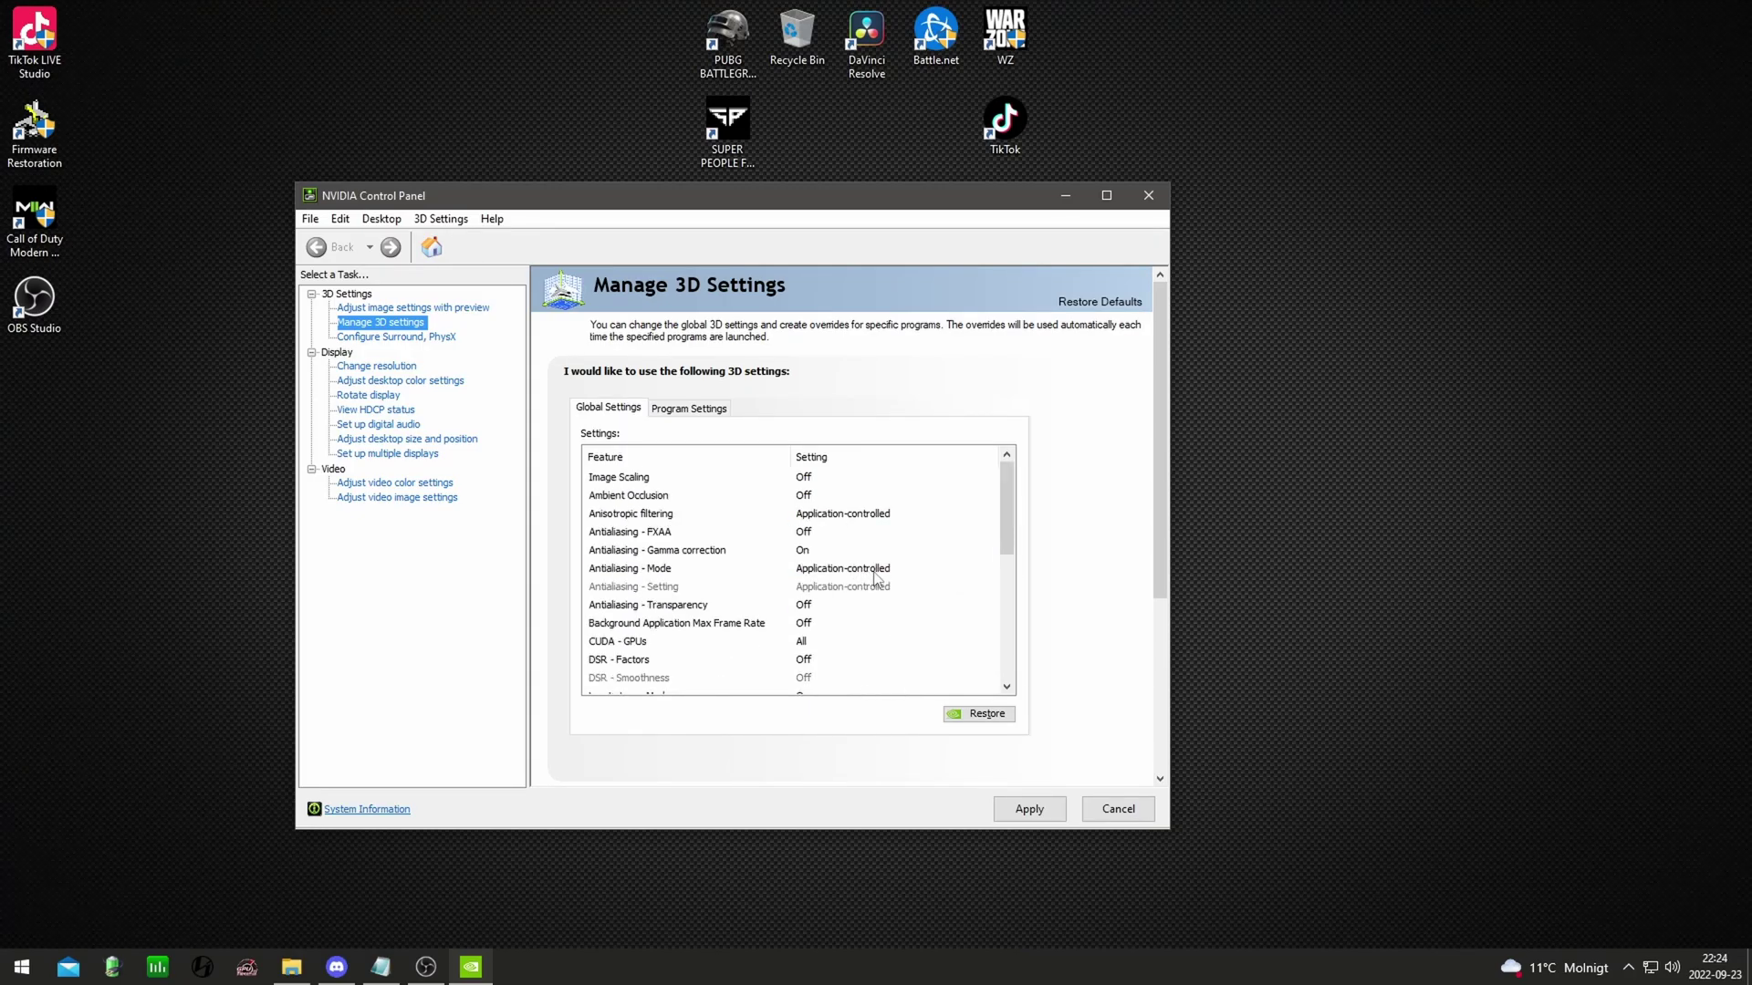
{"action": "scroll", "coordinate": [826, 603], "scroll_direction": "down", "scroll_amount": 5}
{"action": "left_click", "coordinate": [821, 607]}
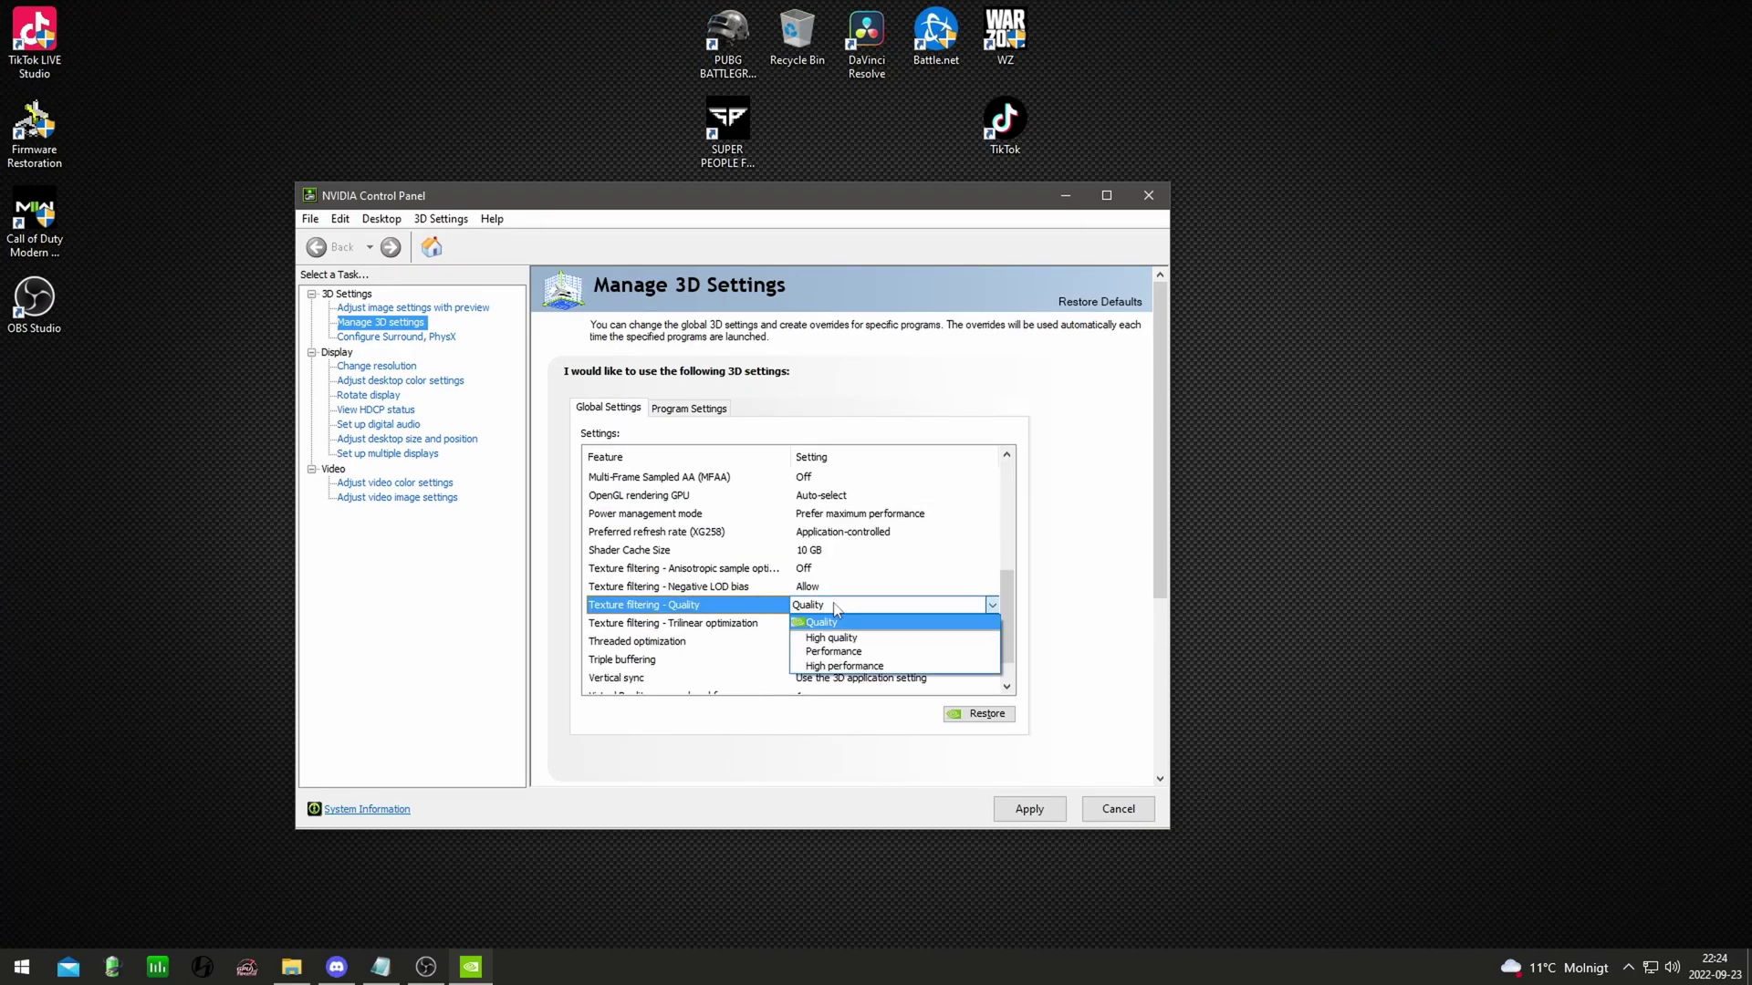
{"action": "left_click", "coordinate": [855, 671]}
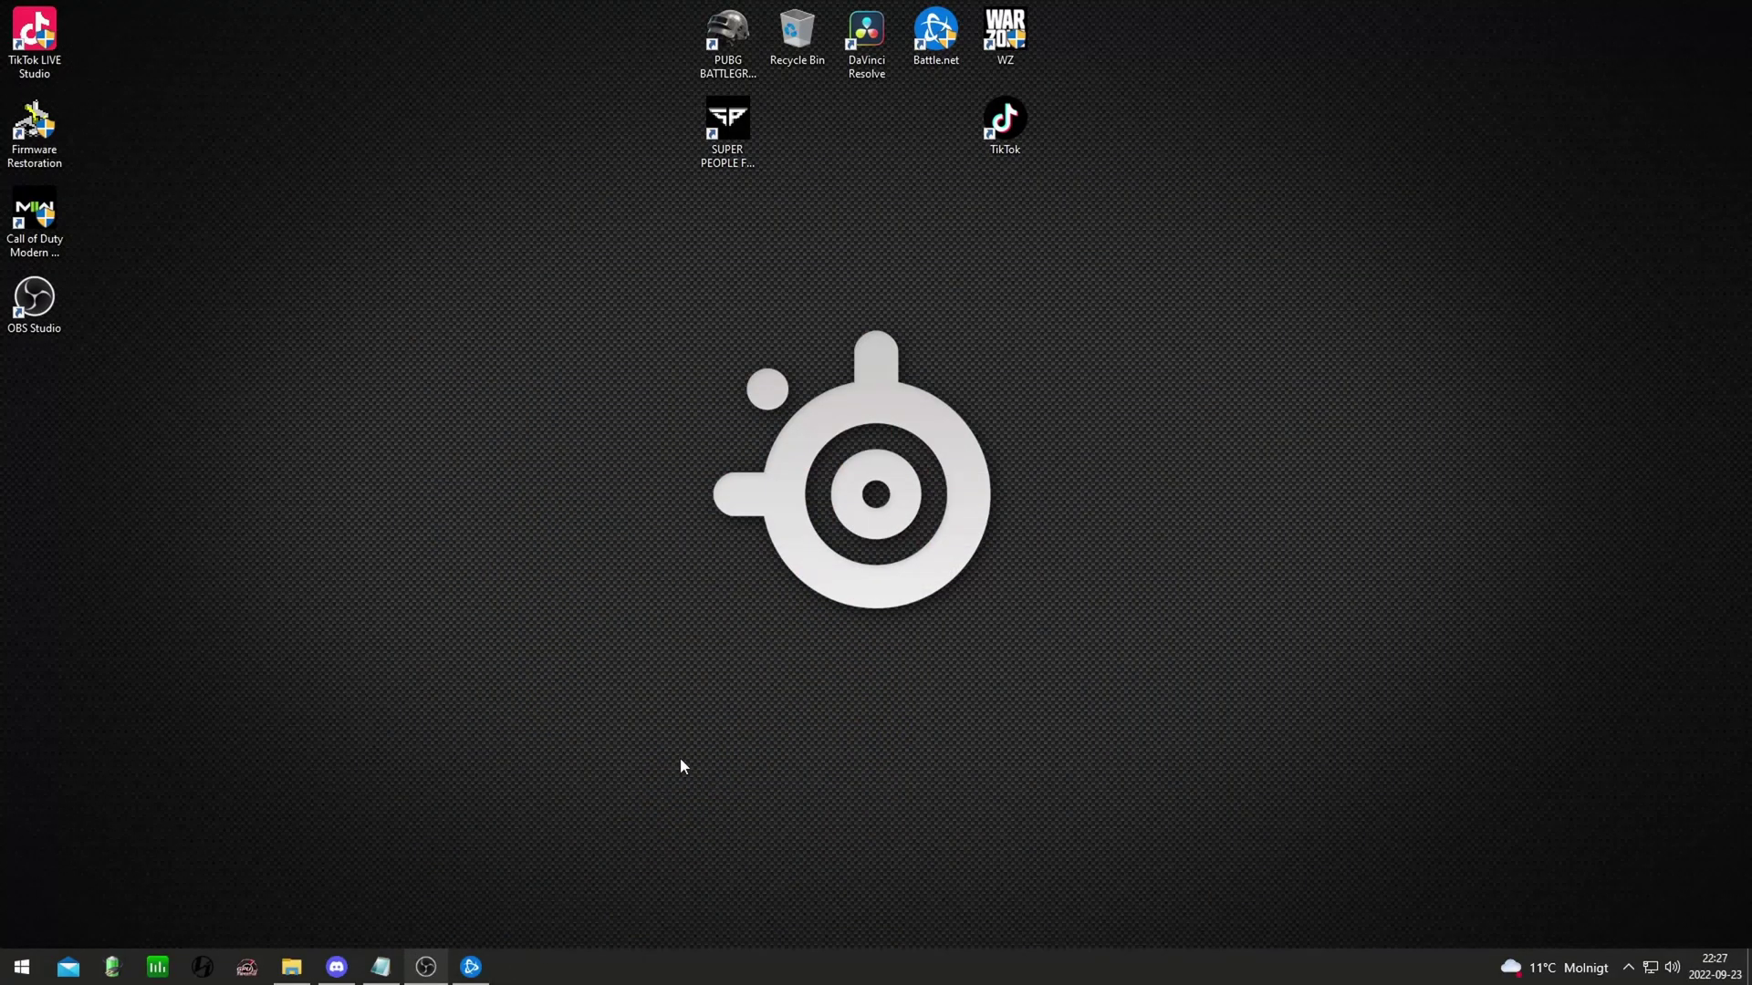
Add the -D3D11 launch argument to Modern Warfare II (Beta) in Battle.net's game settings.
{"action": "left_click", "coordinate": [471, 966]}
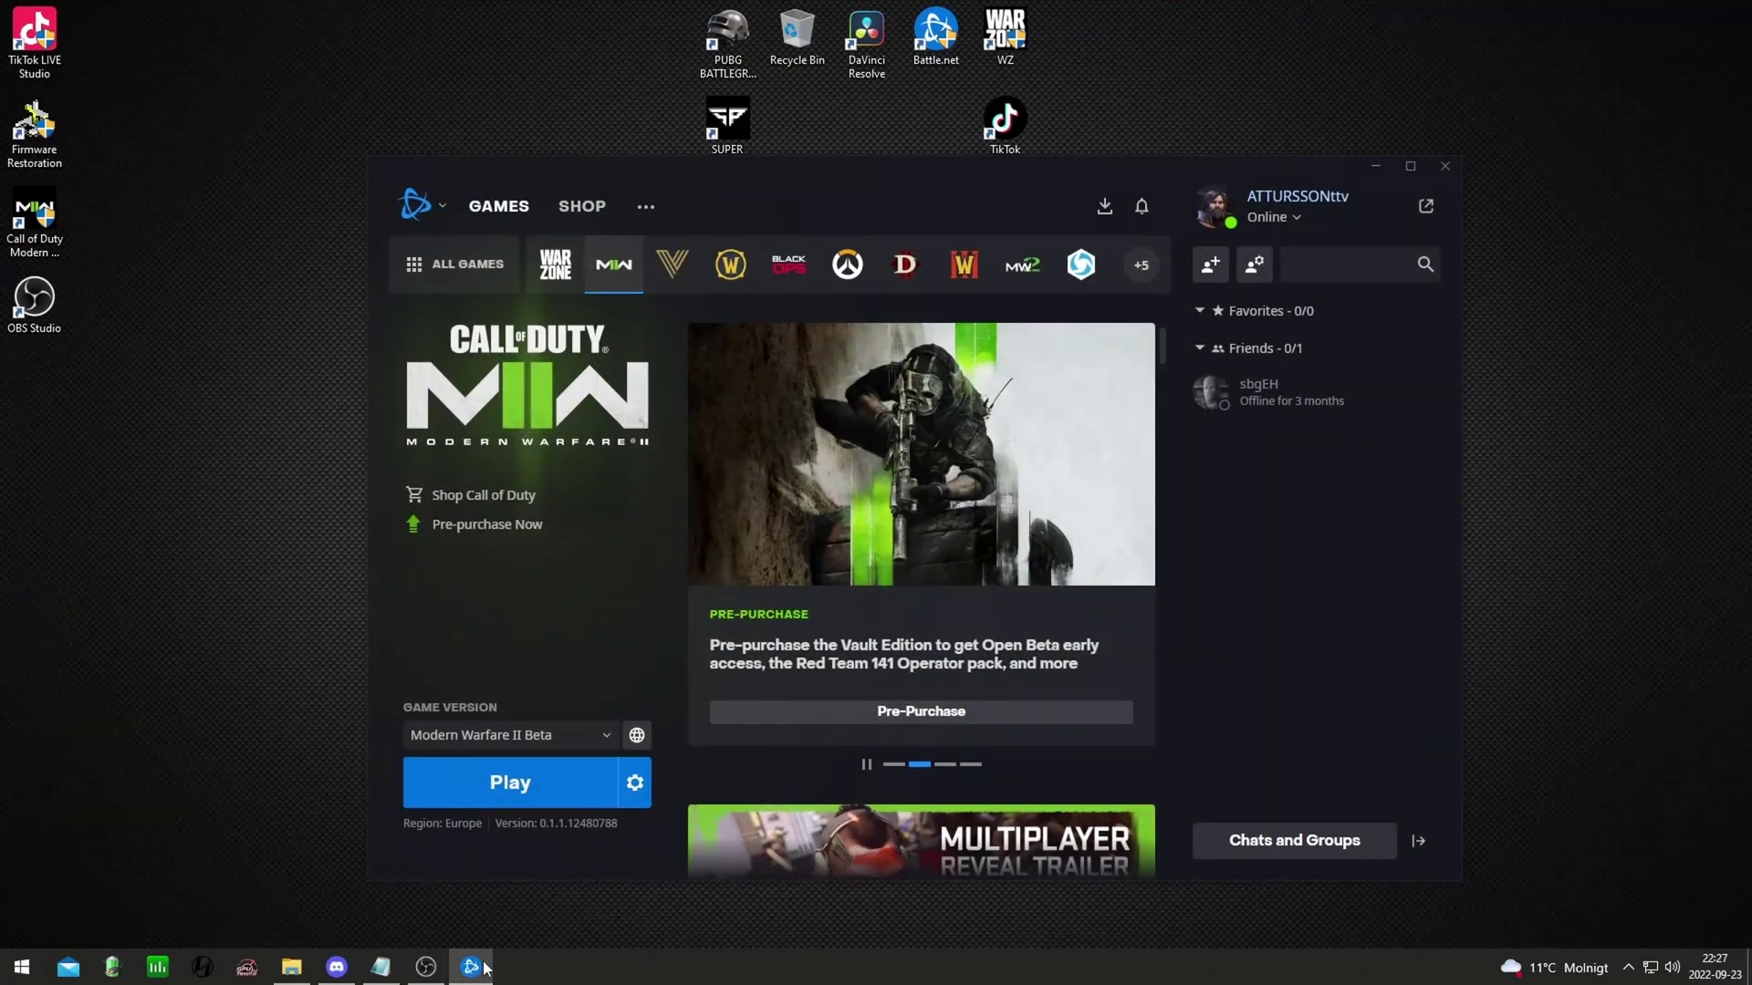
{"action": "left_click", "coordinate": [636, 783]}
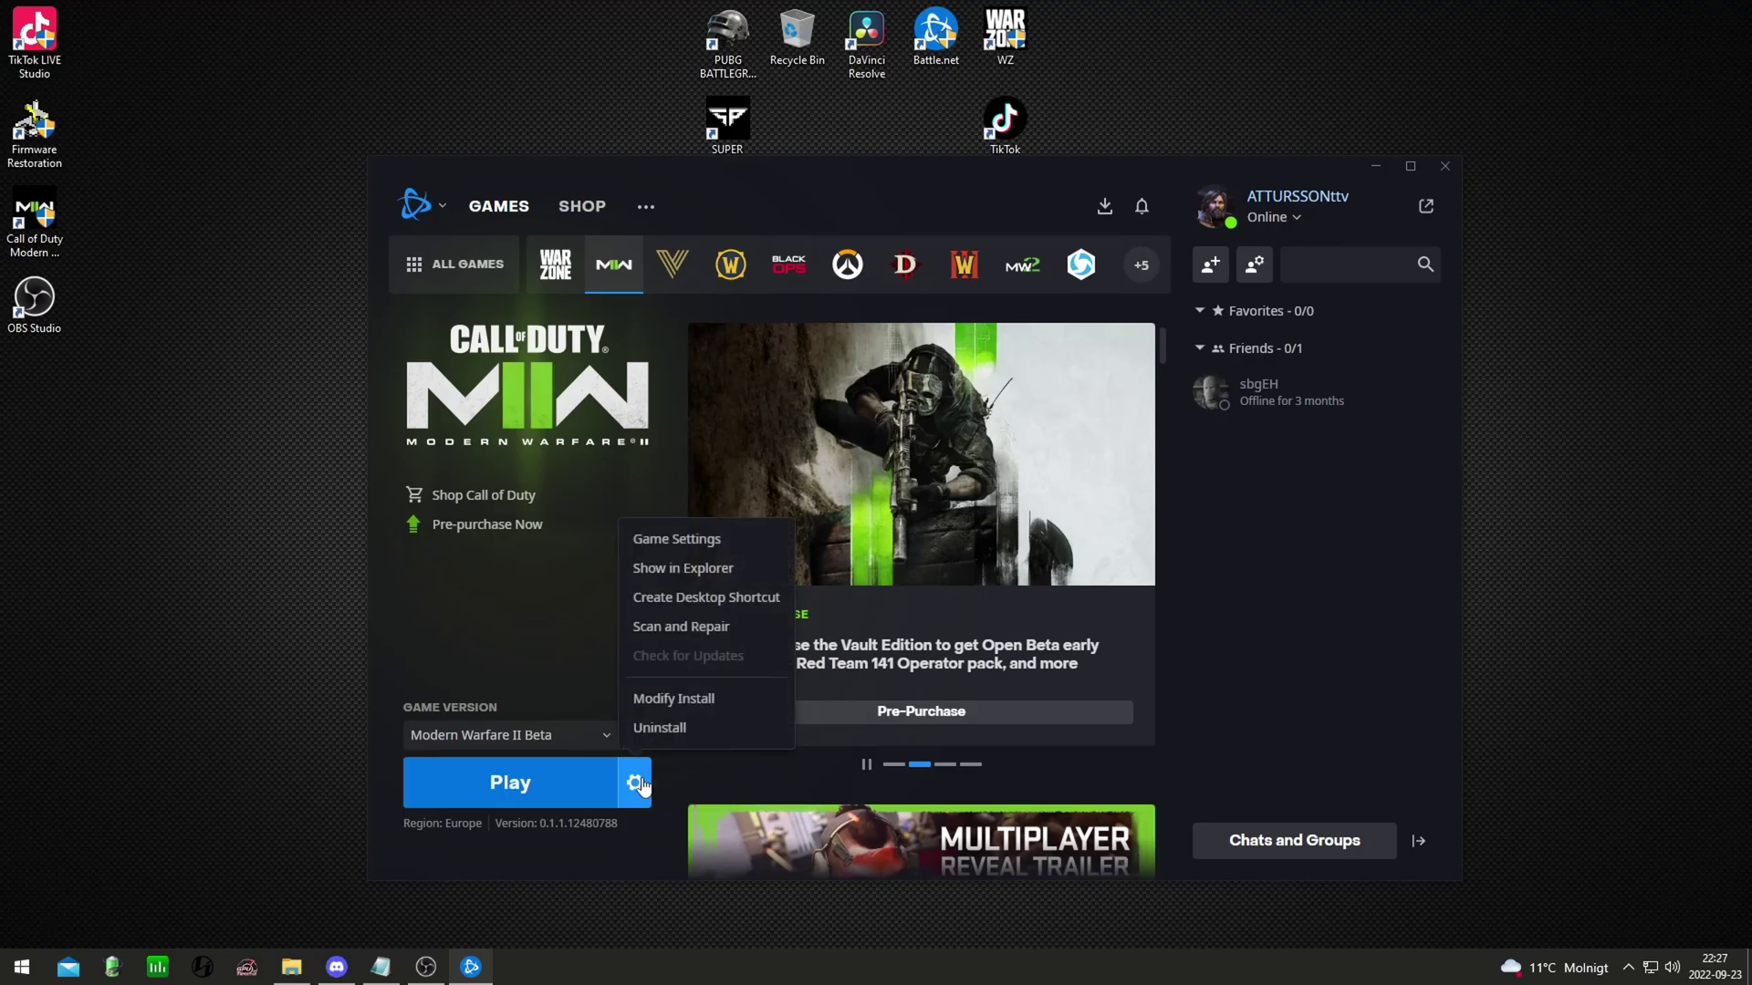
{"action": "left_click", "coordinate": [686, 539]}
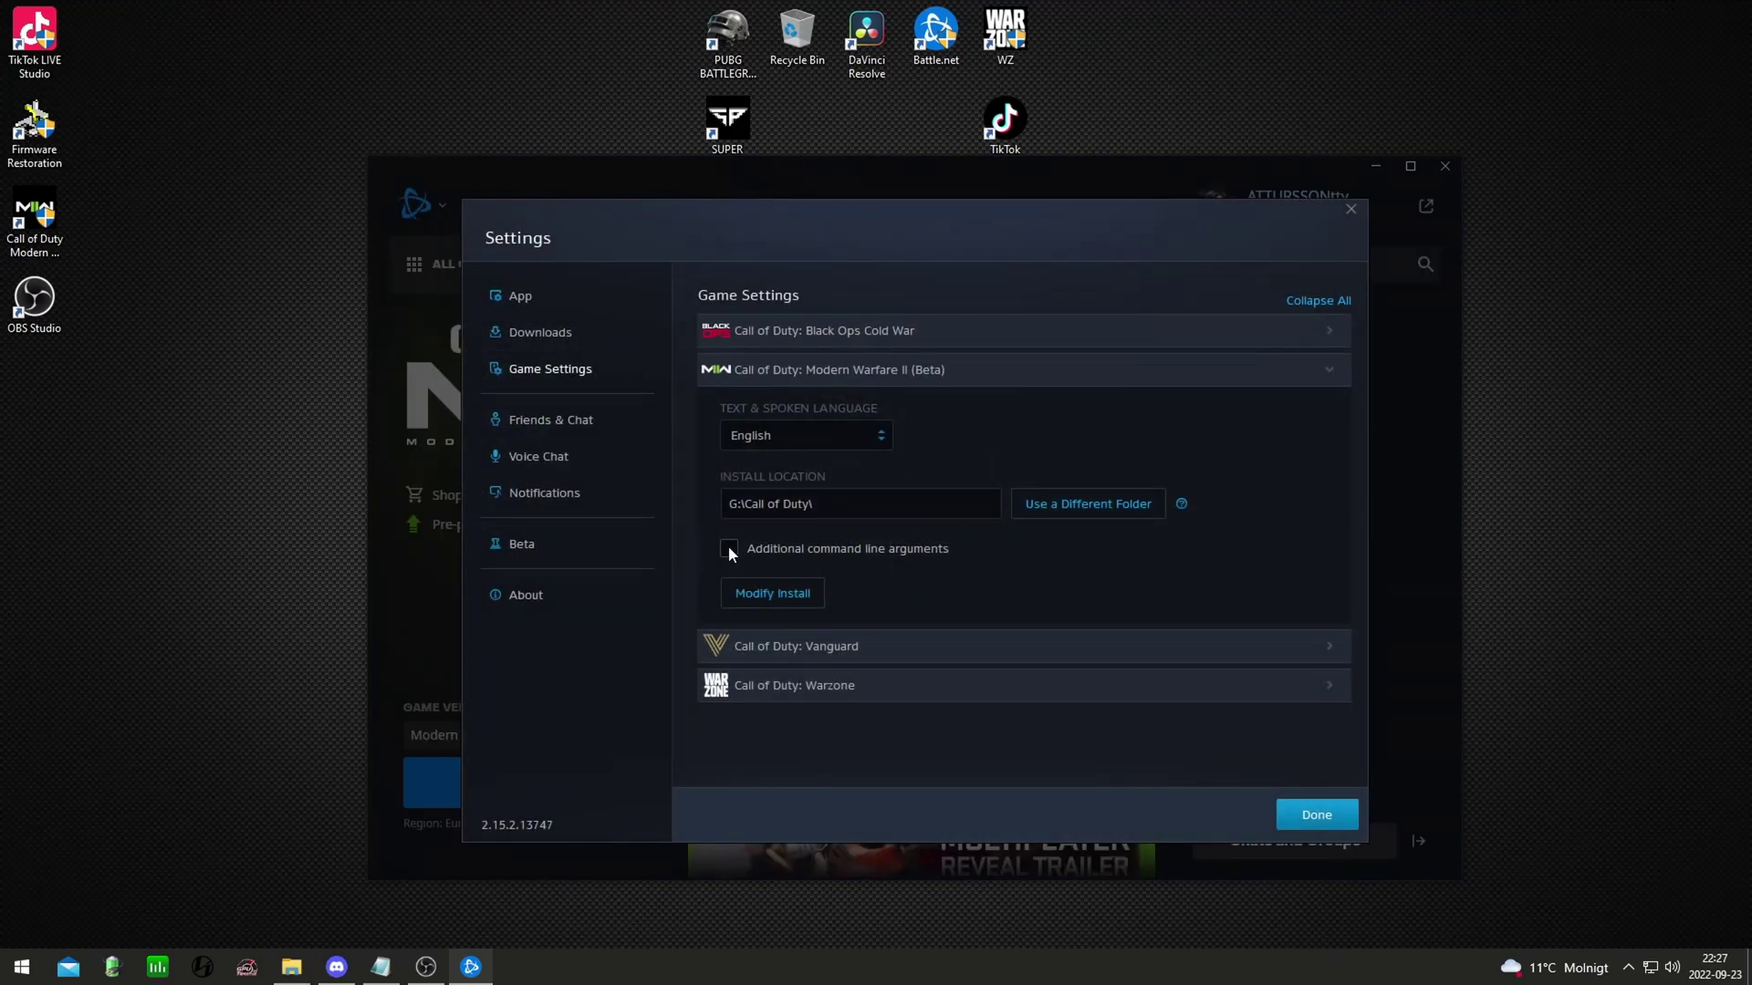
{"action": "left_click", "coordinate": [729, 548]}
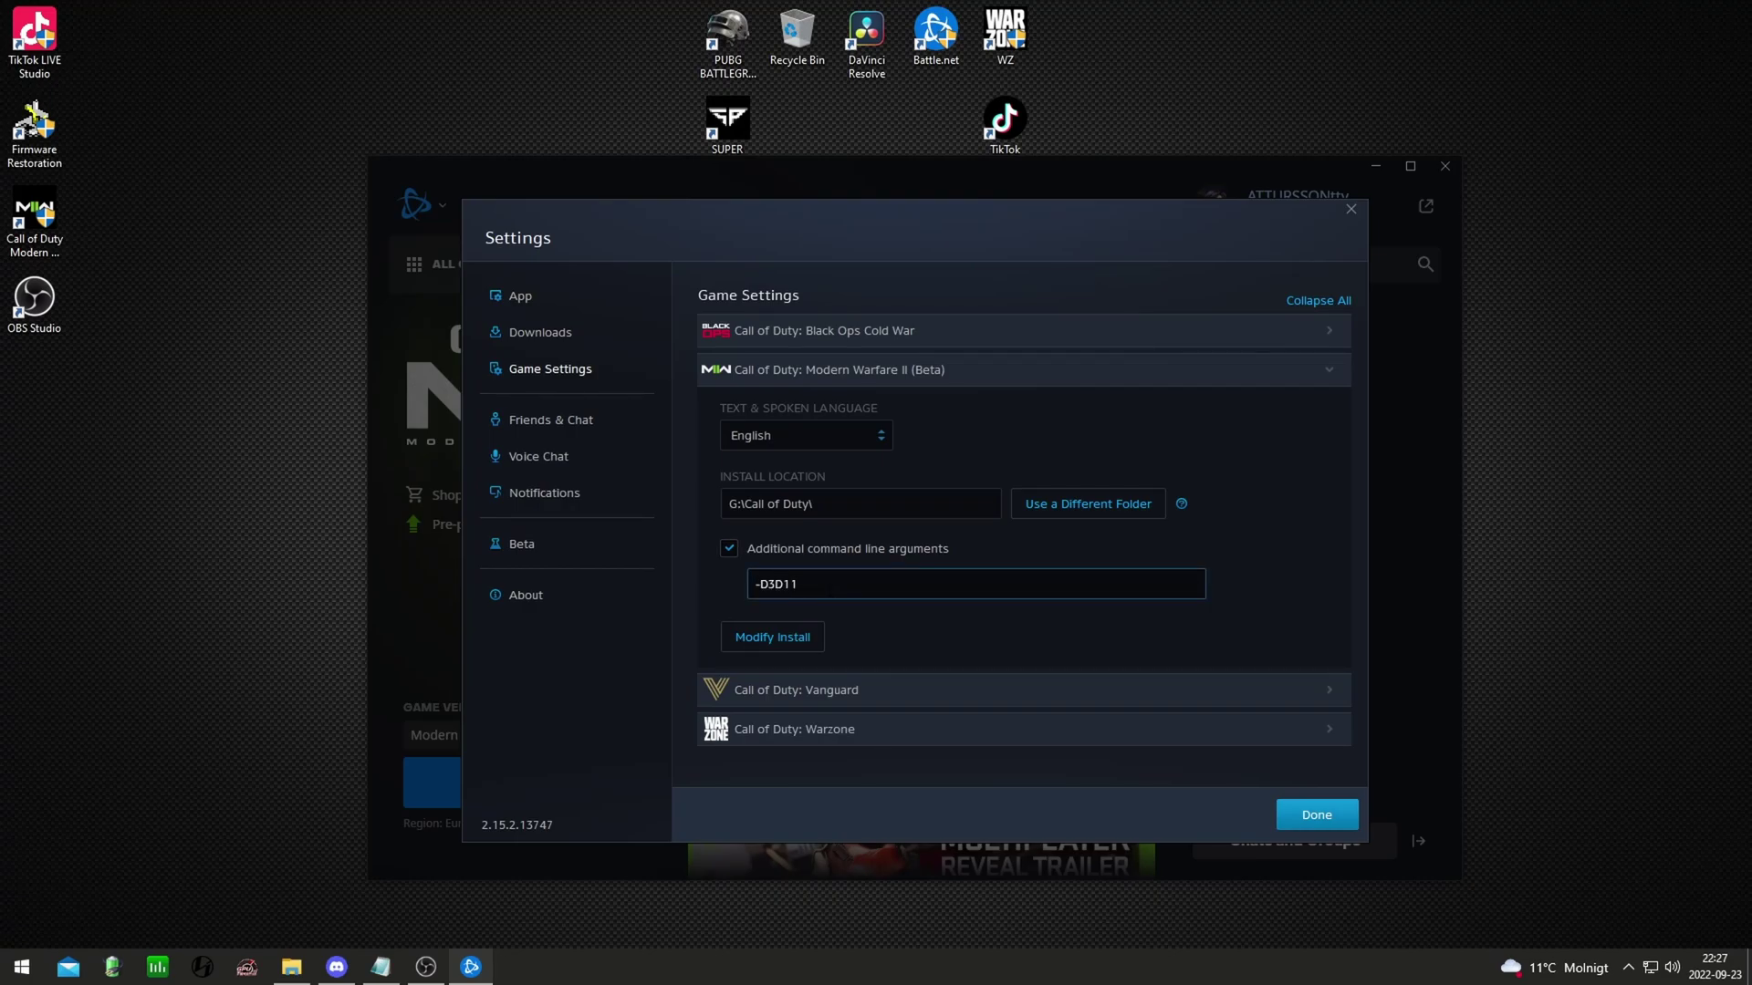
{"action": "left_click", "coordinate": [1314, 815]}
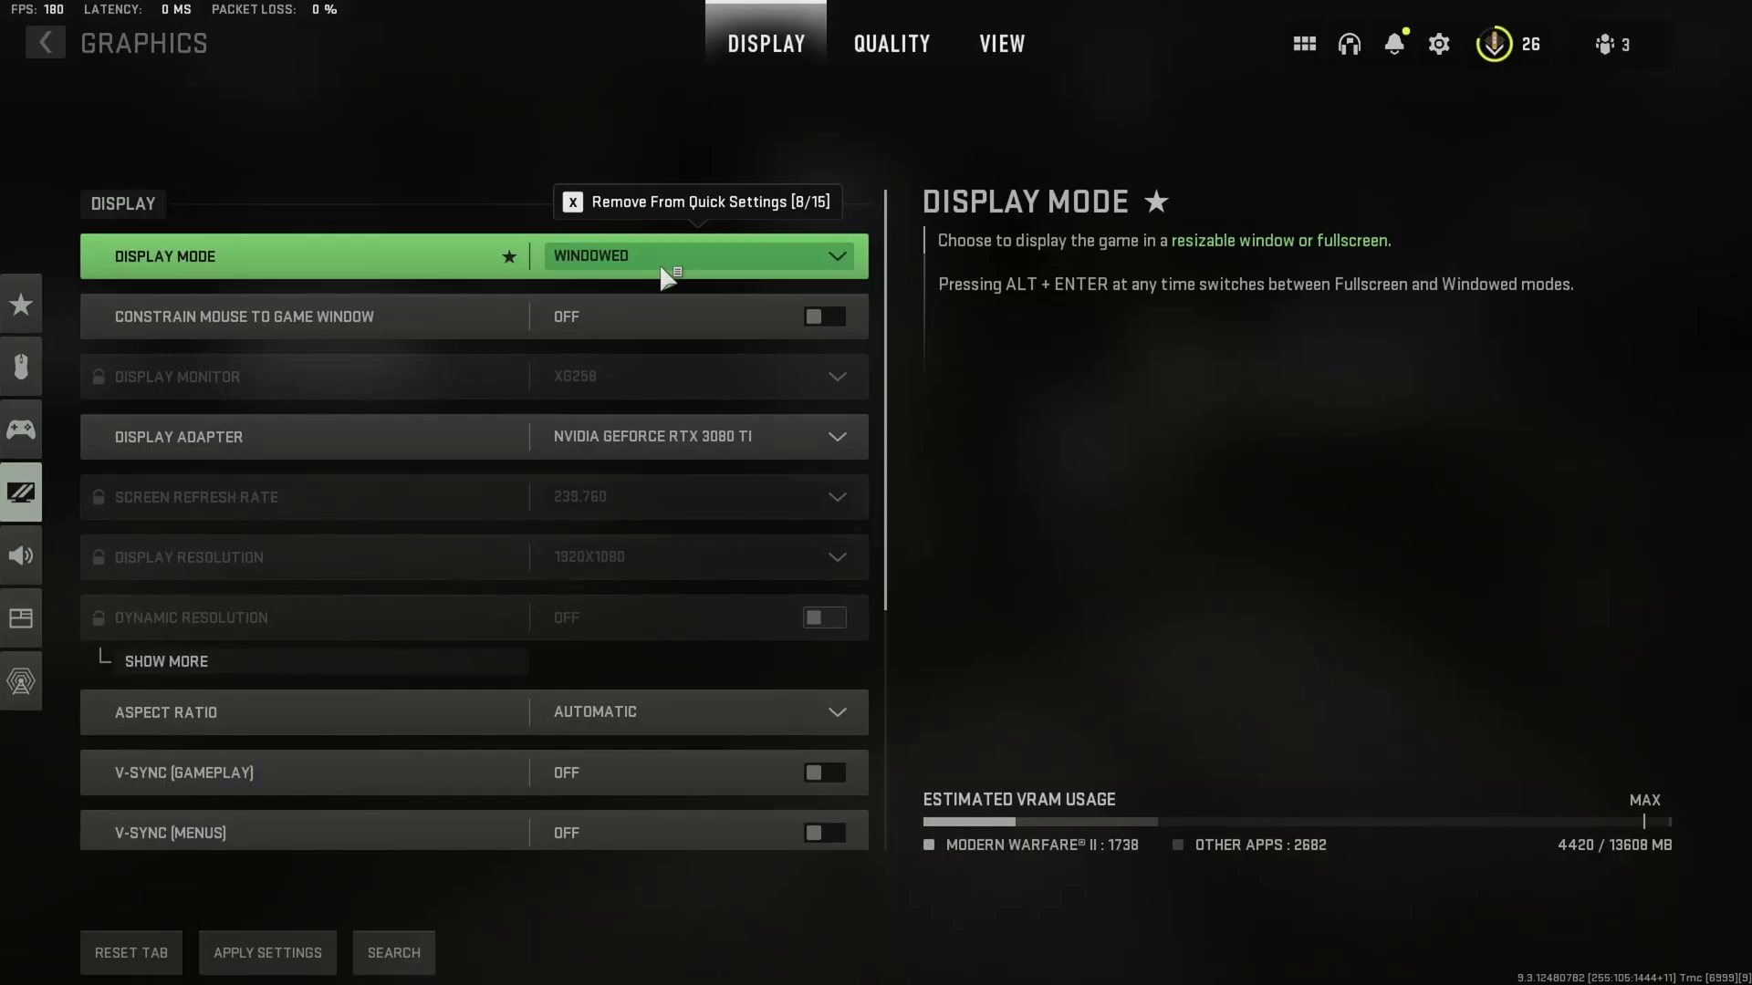
Set Modern Warfare II's Display Mode to Fullscreen and move to the Quality graphics page.
{"action": "left_click", "coordinate": [665, 265]}
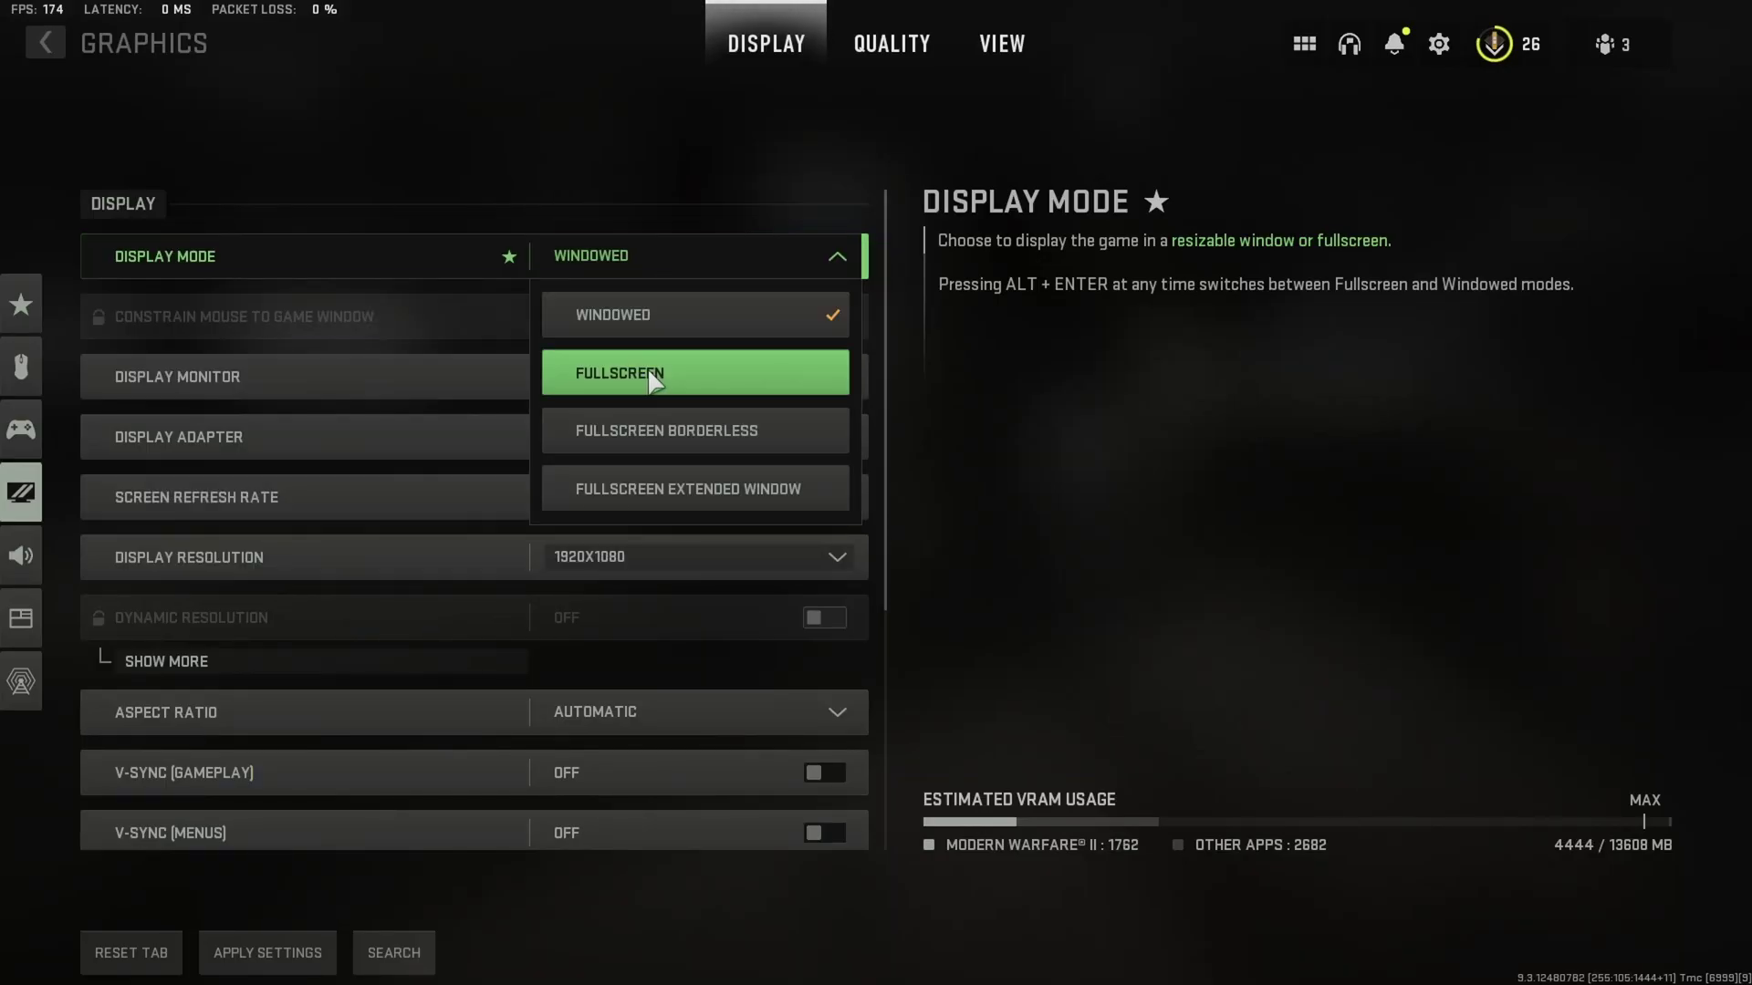
{"action": "left_click", "coordinate": [653, 376]}
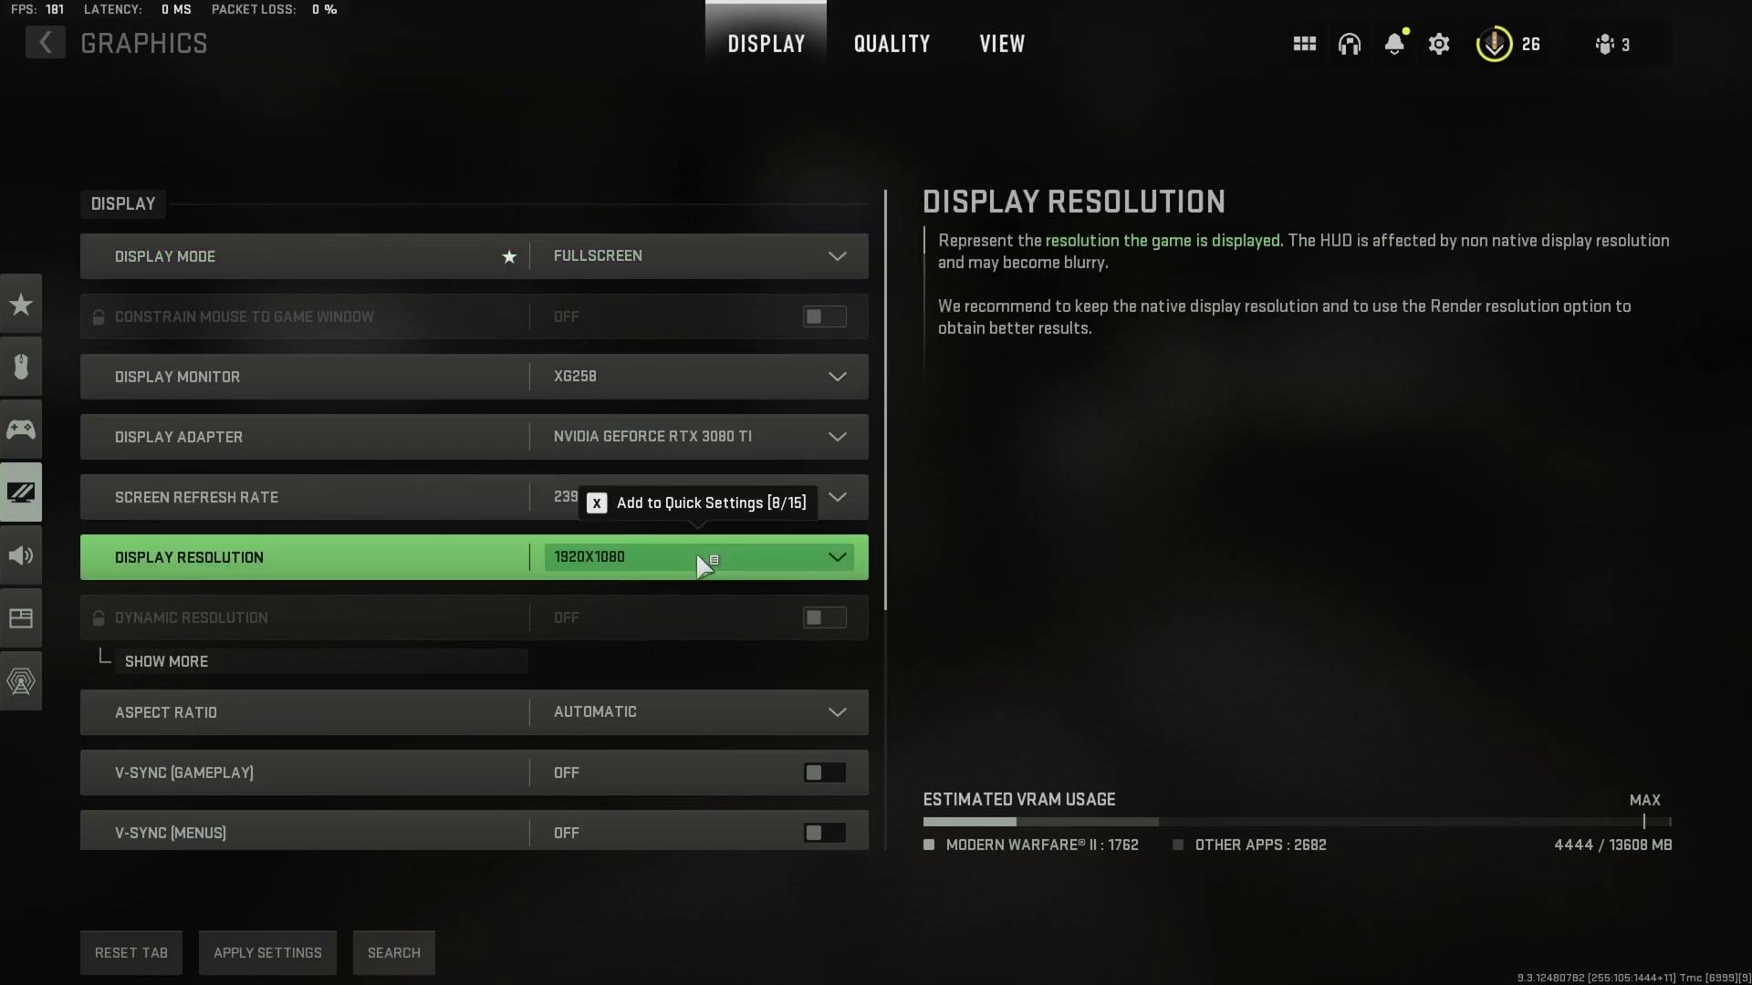
{"action": "scroll", "coordinate": [704, 566], "scroll_direction": "down", "scroll_amount": 2}
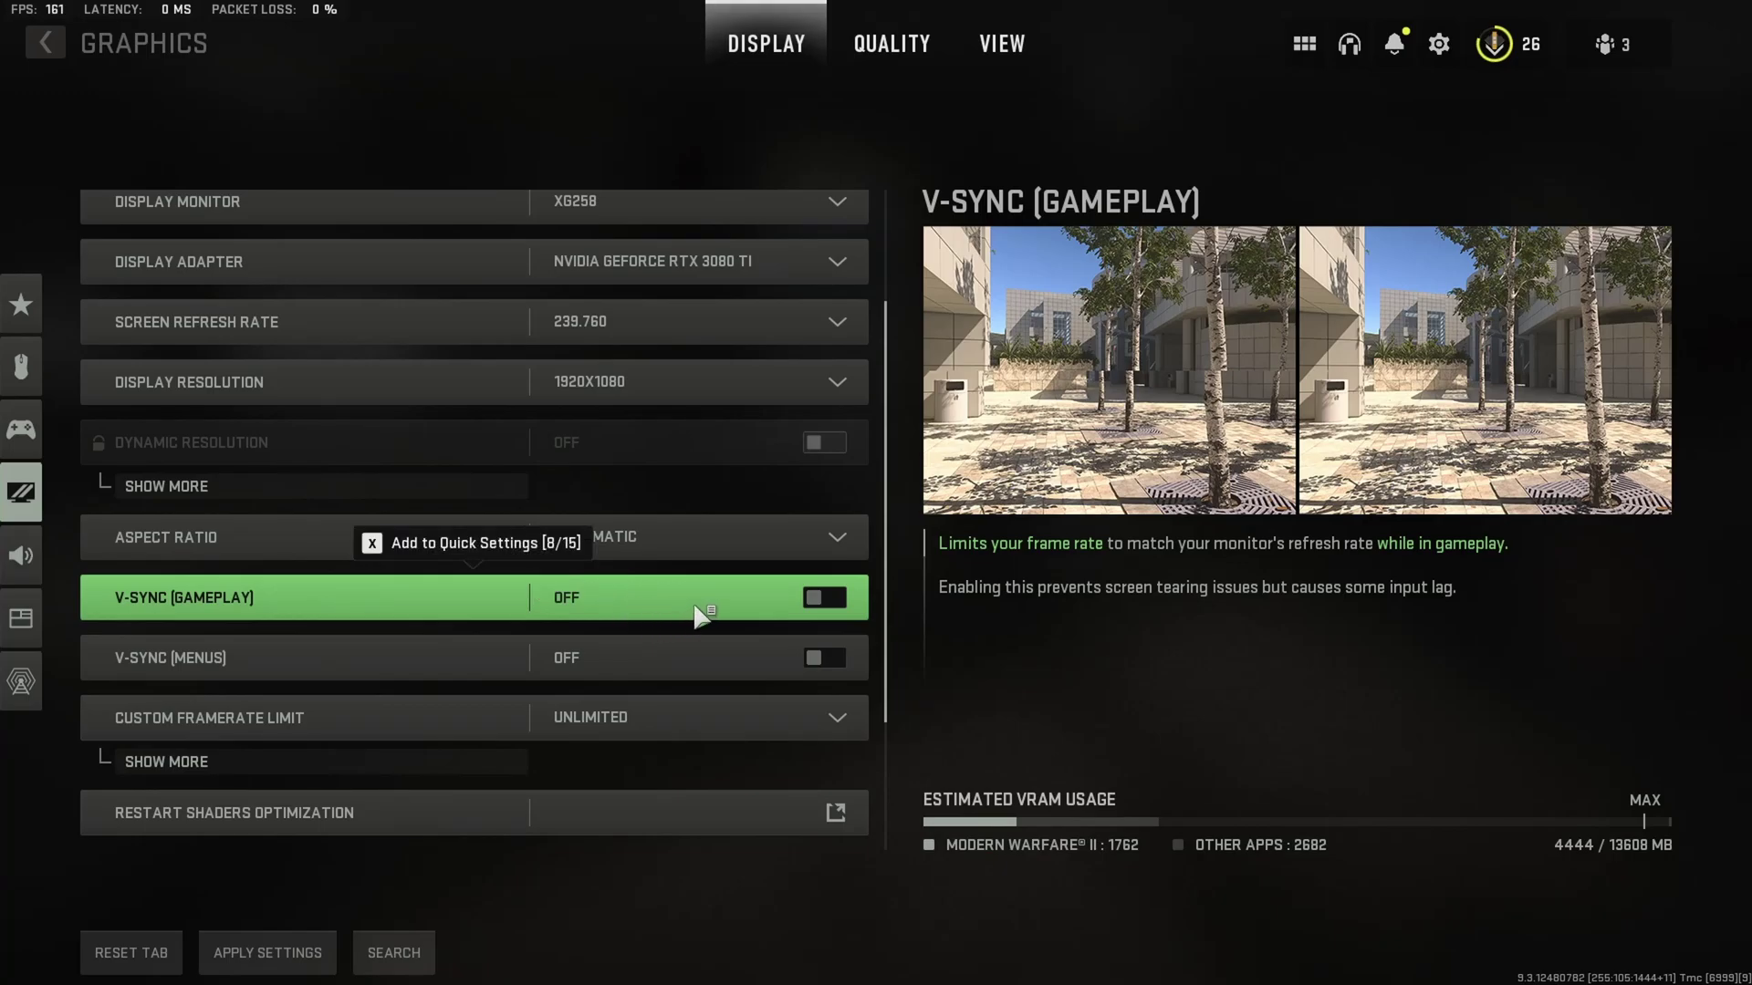
{"action": "scroll", "coordinate": [435, 636], "scroll_direction": "down", "scroll_amount": 1}
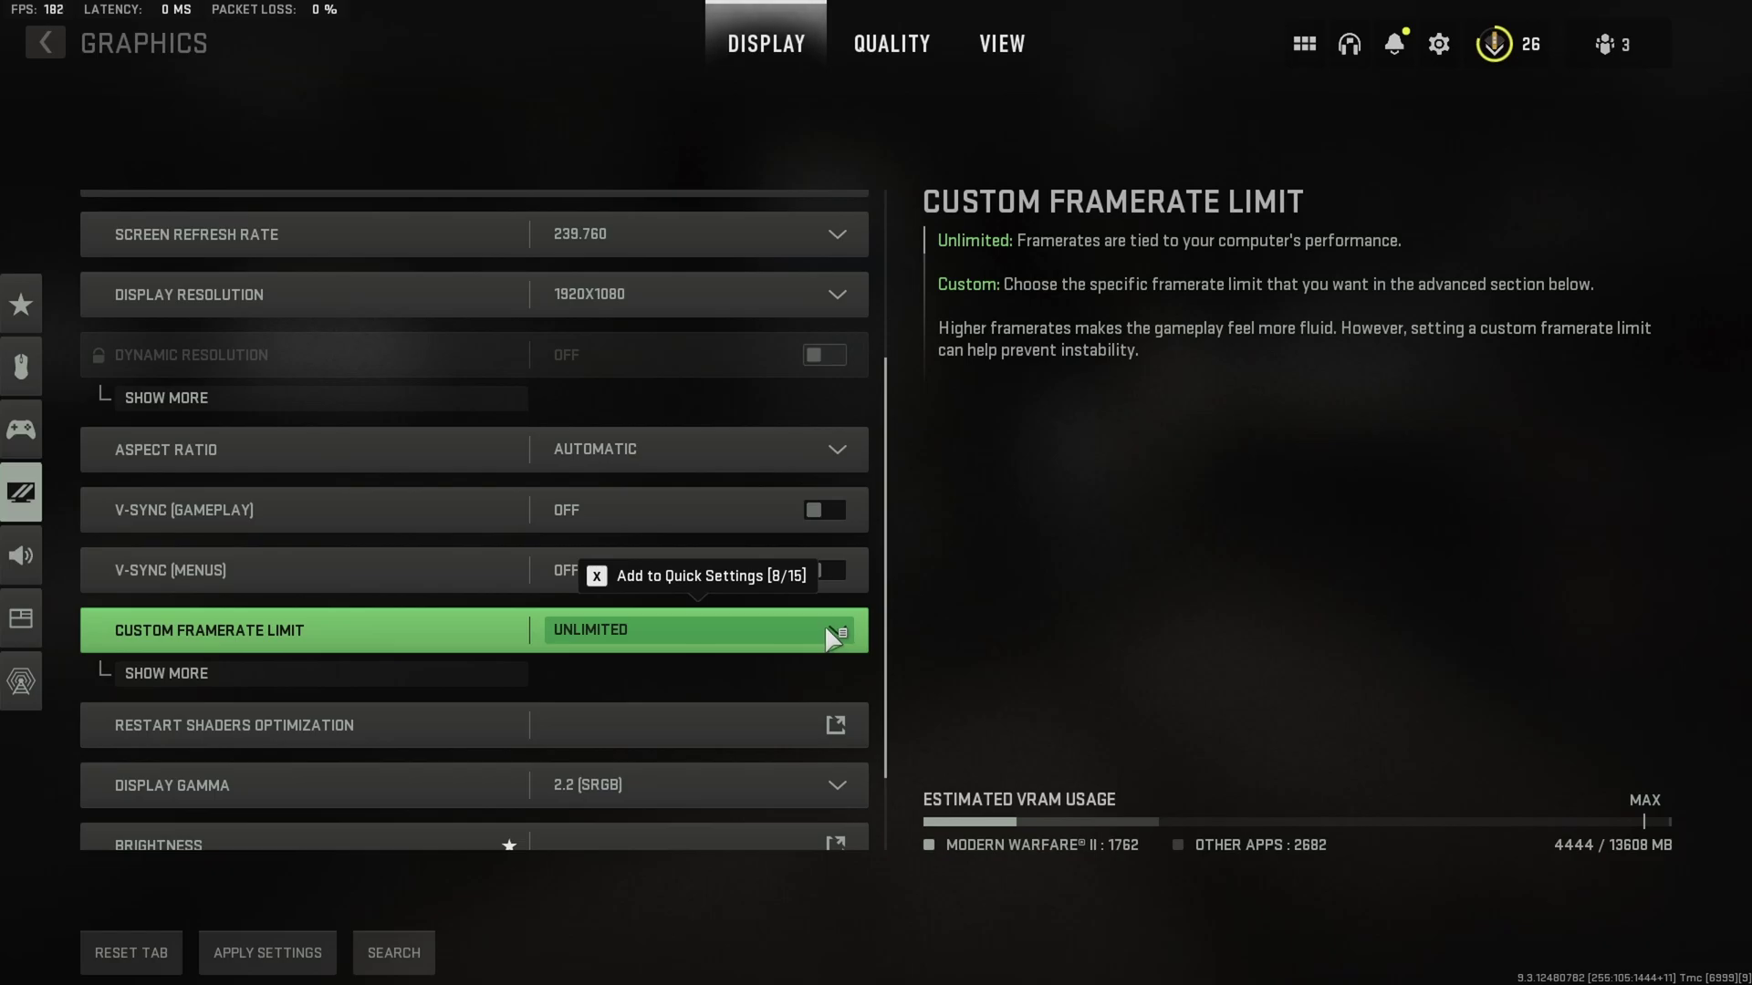
{"action": "key", "text": "e"}
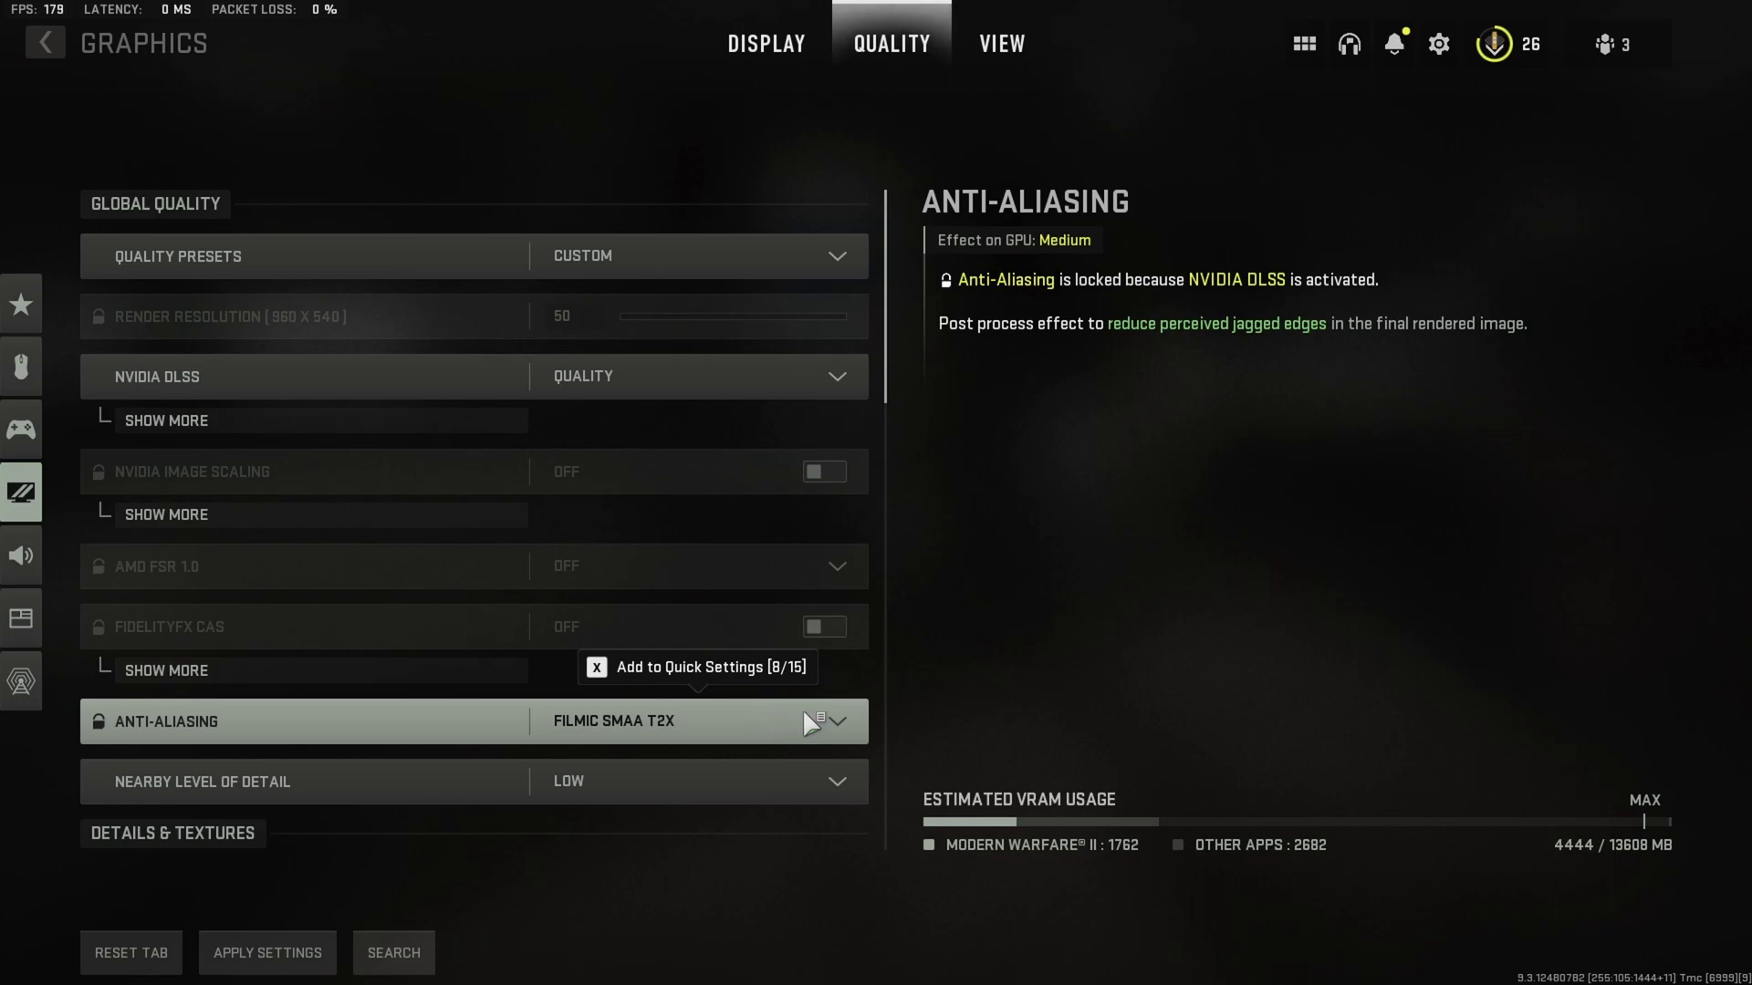
Switch Bullet Impacts & Sprays to Off in the Quality settings list.
{"action": "scroll", "coordinate": [802, 708], "scroll_direction": "down", "scroll_amount": 3}
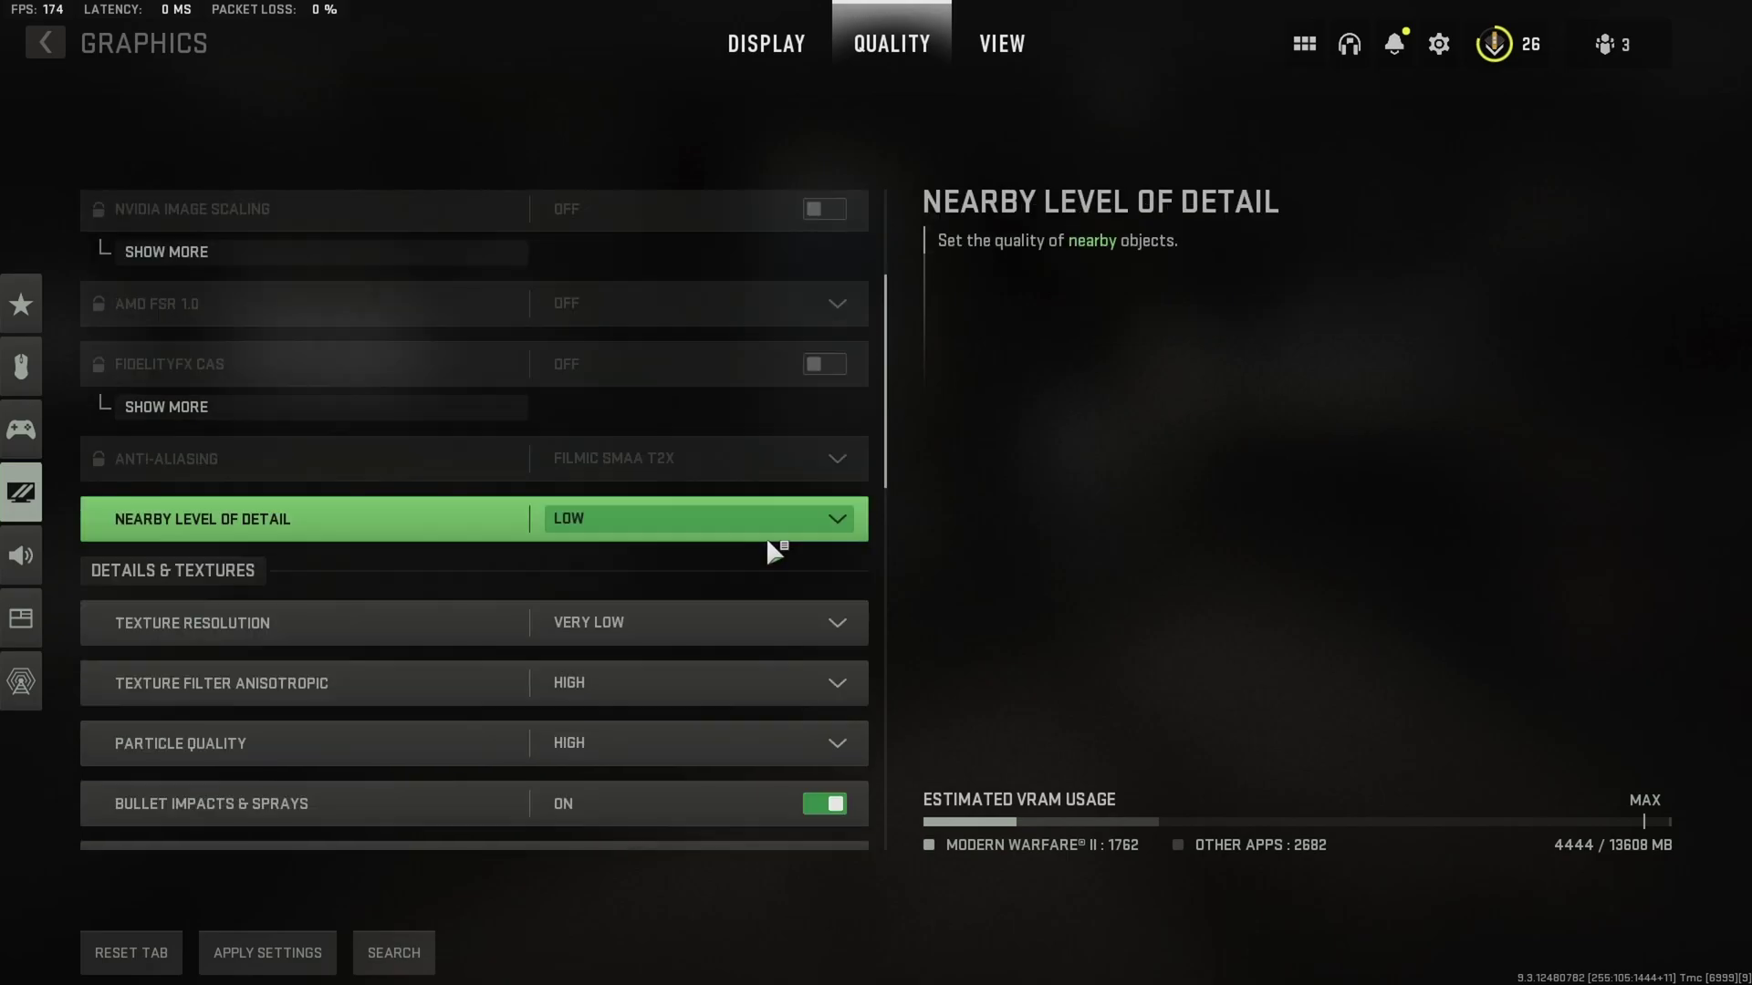
{"action": "scroll", "coordinate": [769, 540], "scroll_direction": "down", "scroll_amount": 1}
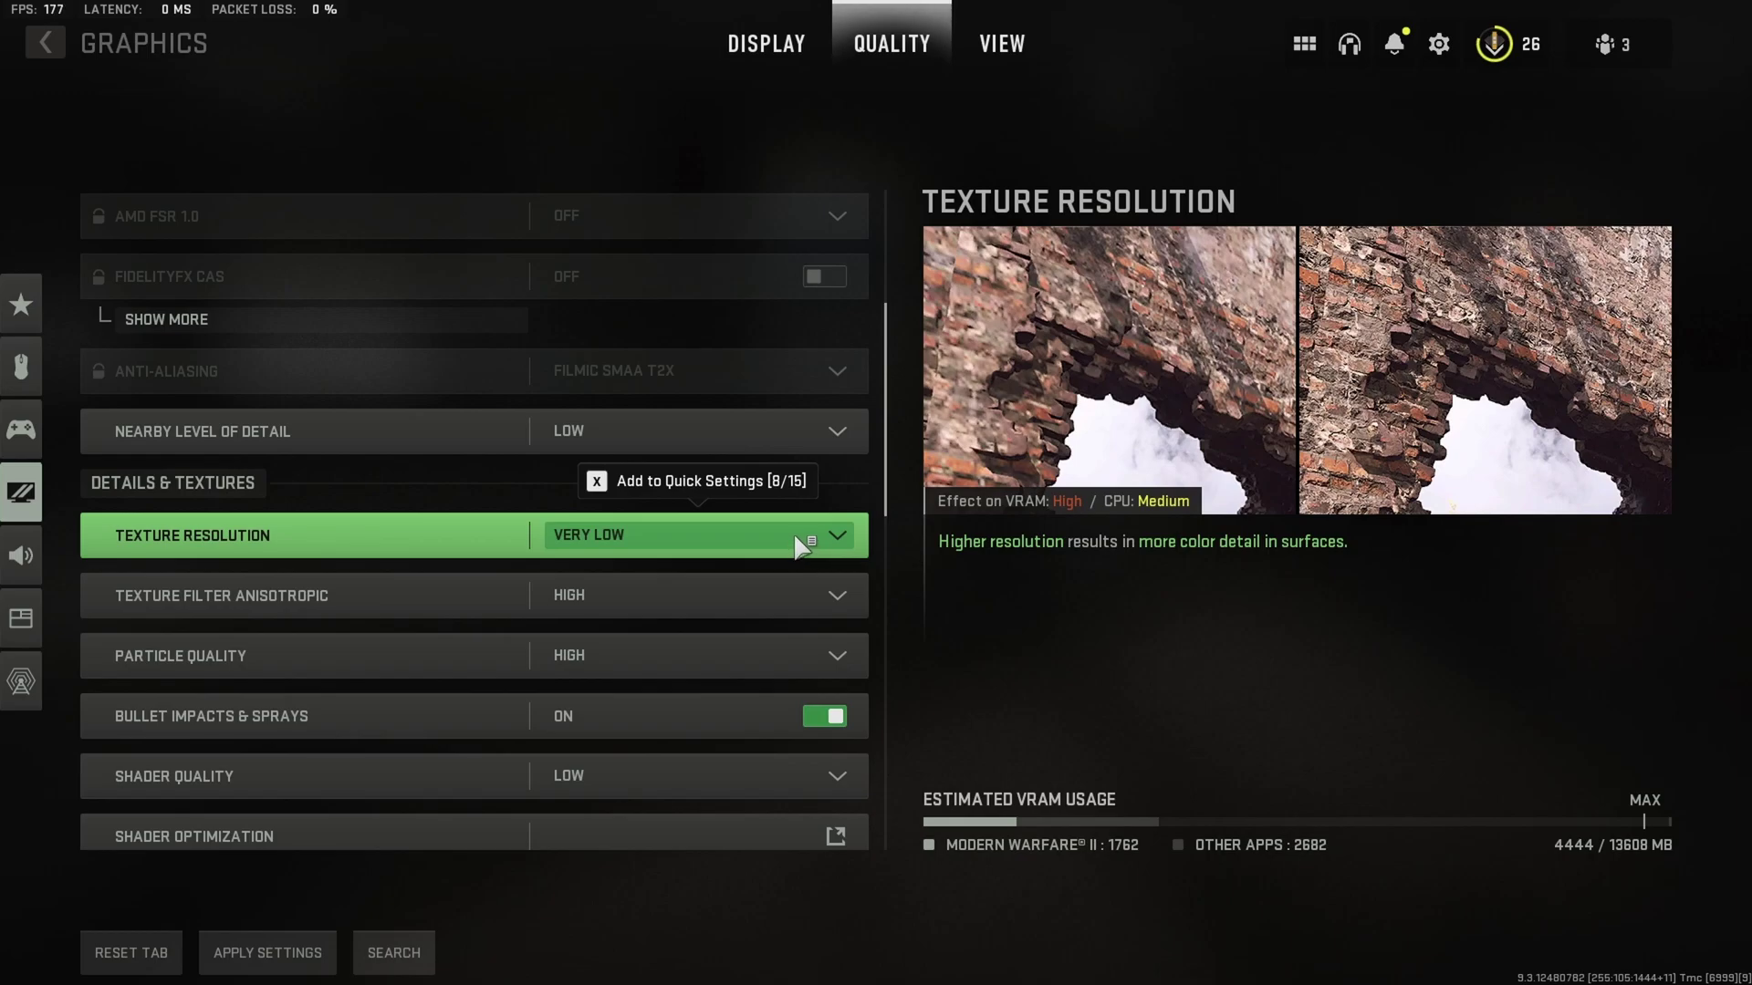
{"action": "scroll", "coordinate": [798, 547], "scroll_direction": "down", "scroll_amount": 1}
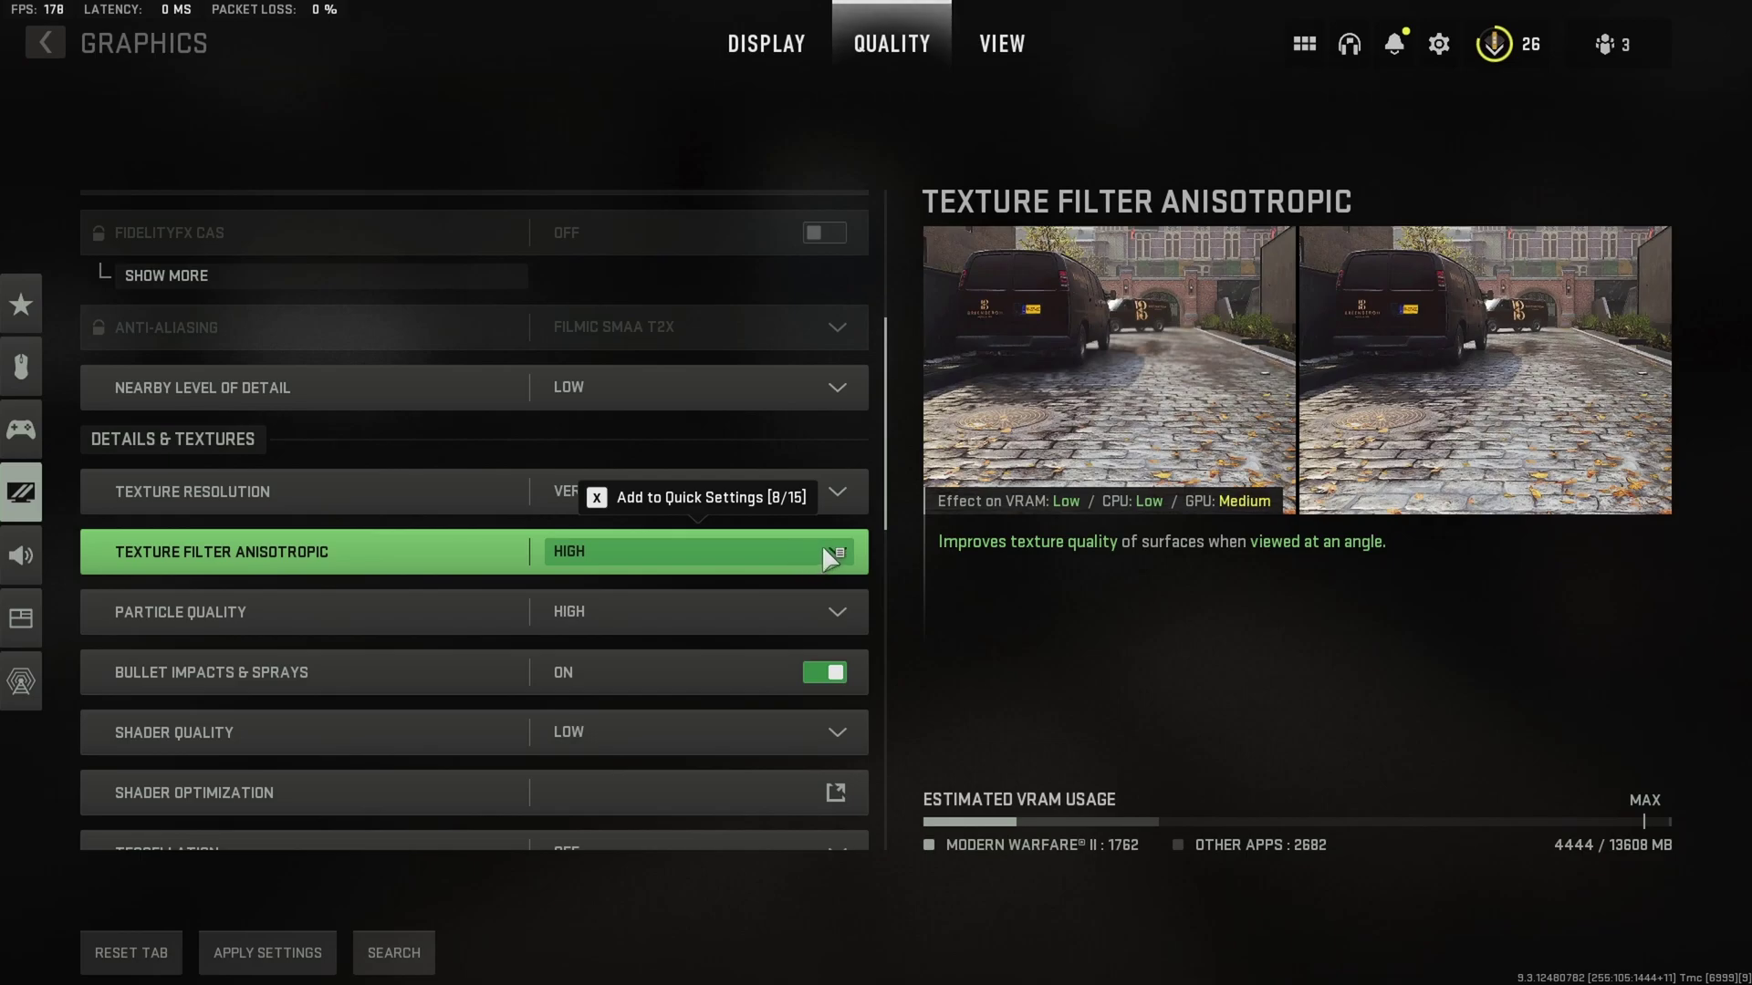
{"action": "scroll", "coordinate": [853, 561], "scroll_direction": "down", "scroll_amount": 1}
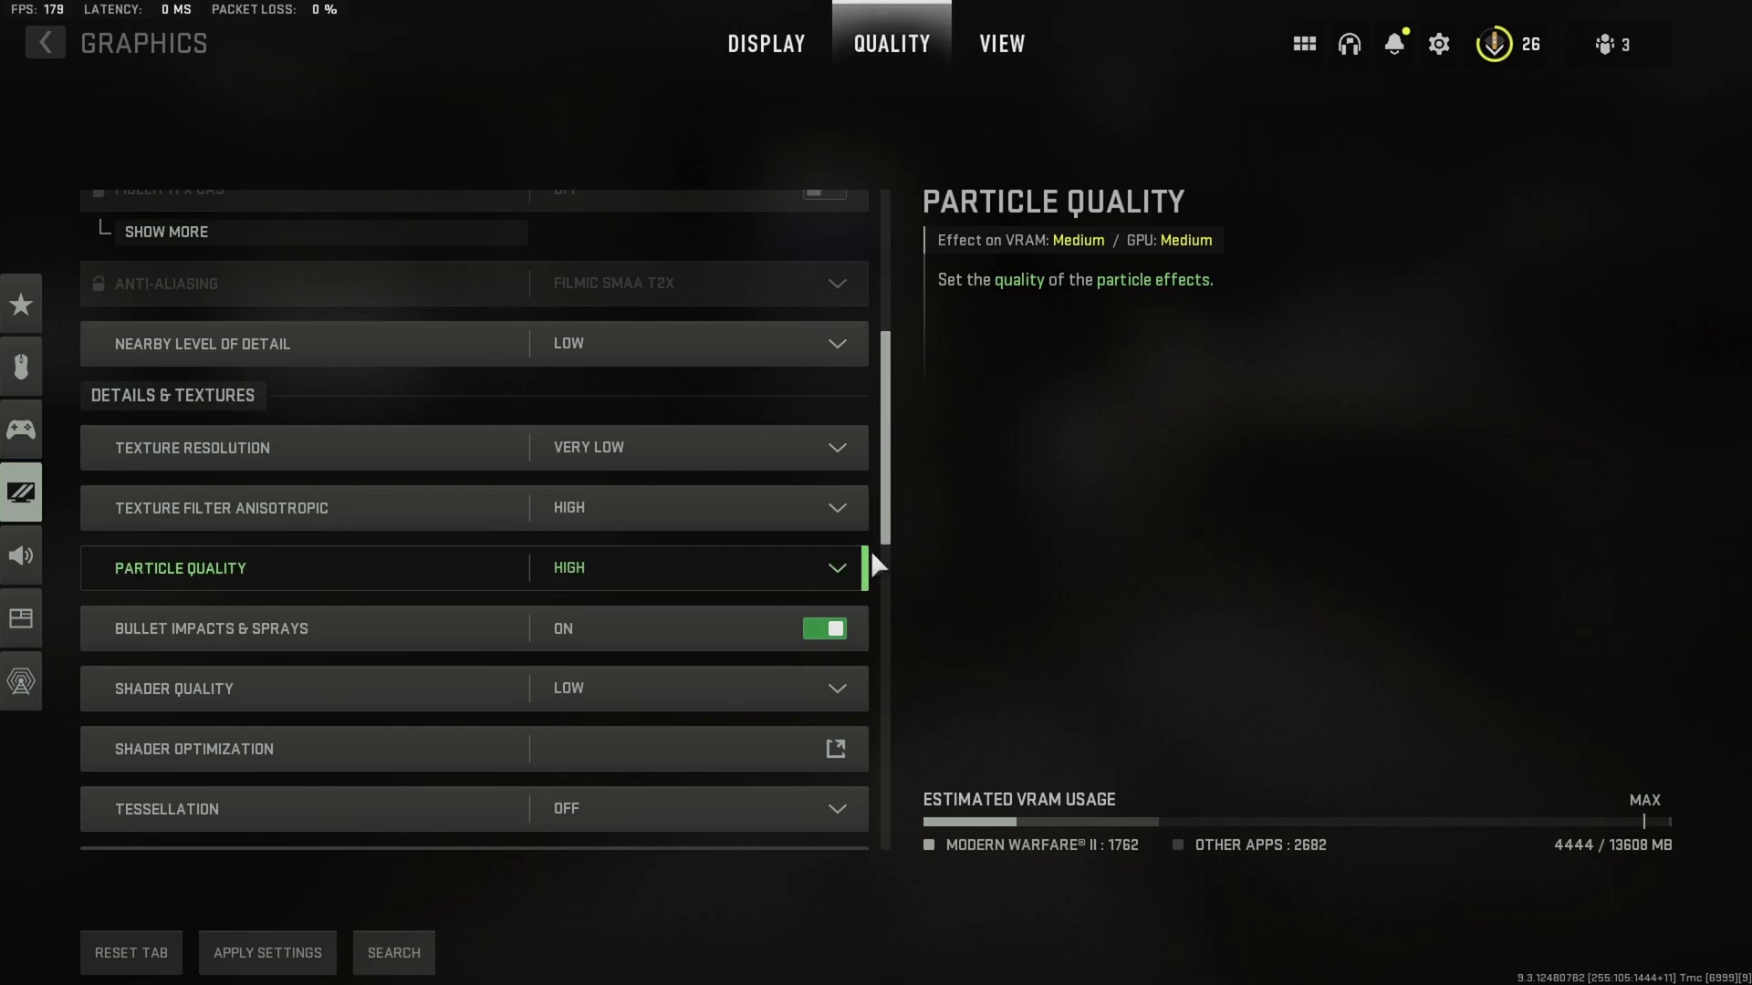
{"action": "scroll", "coordinate": [803, 556], "scroll_direction": "down", "scroll_amount": 2}
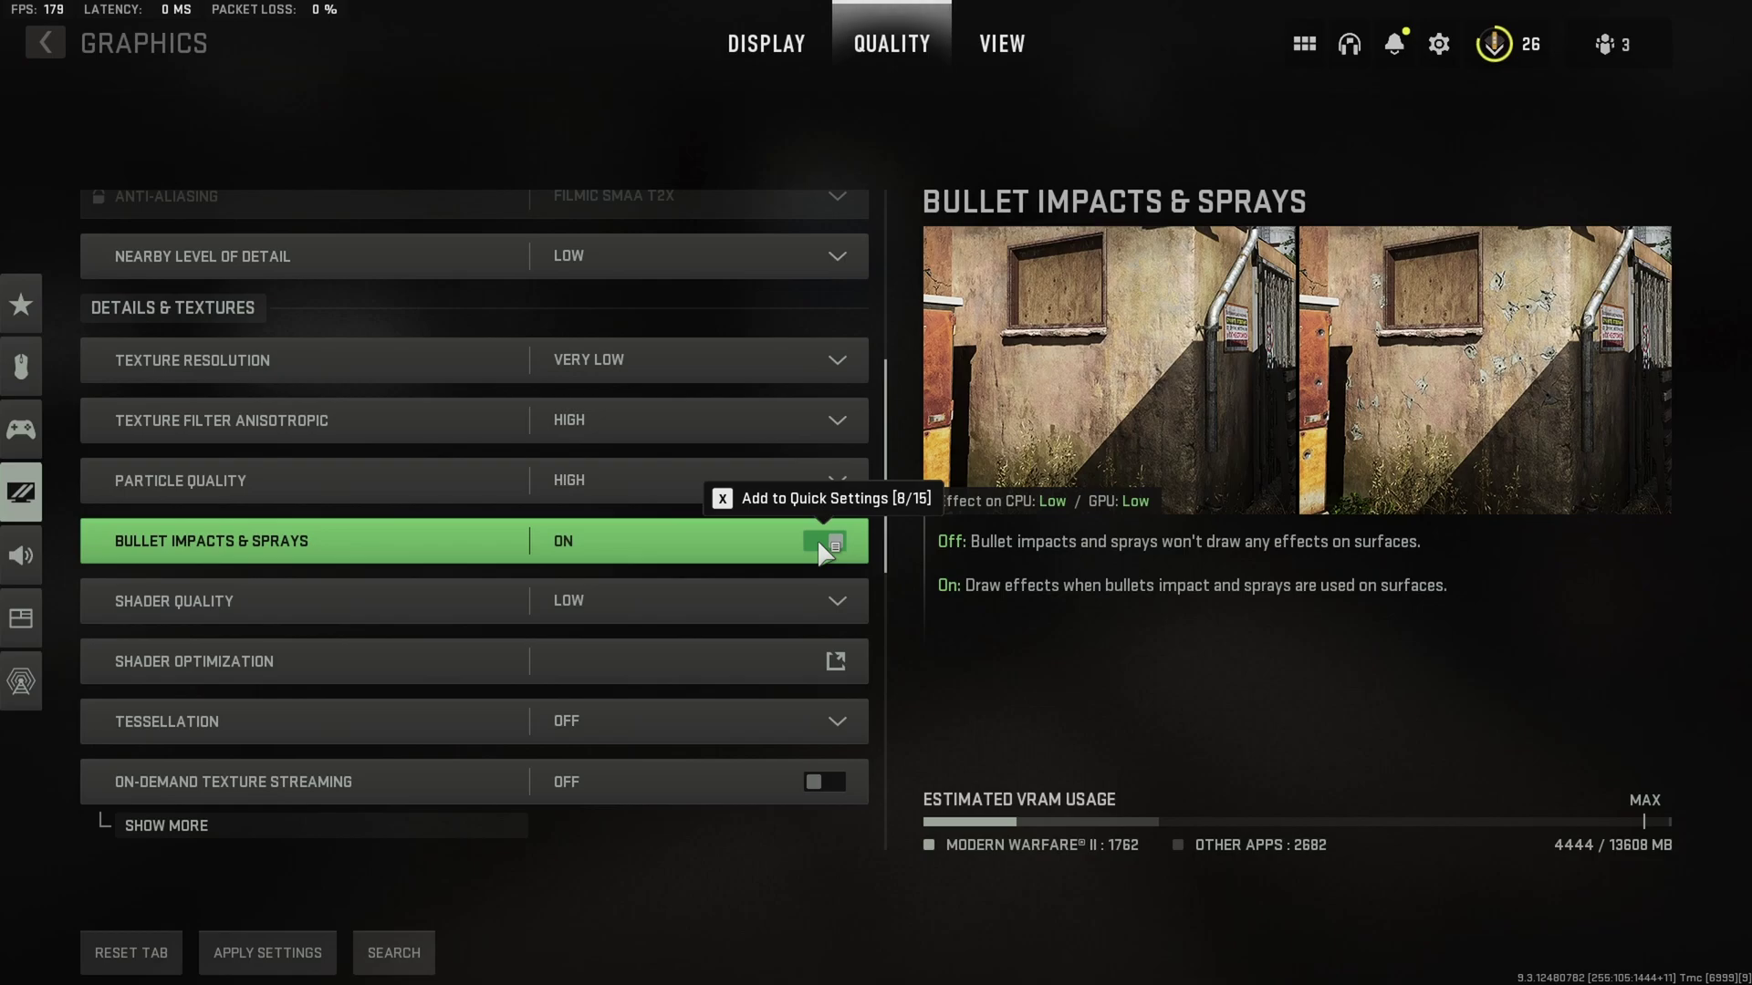
{"action": "left_click", "coordinate": [823, 548]}
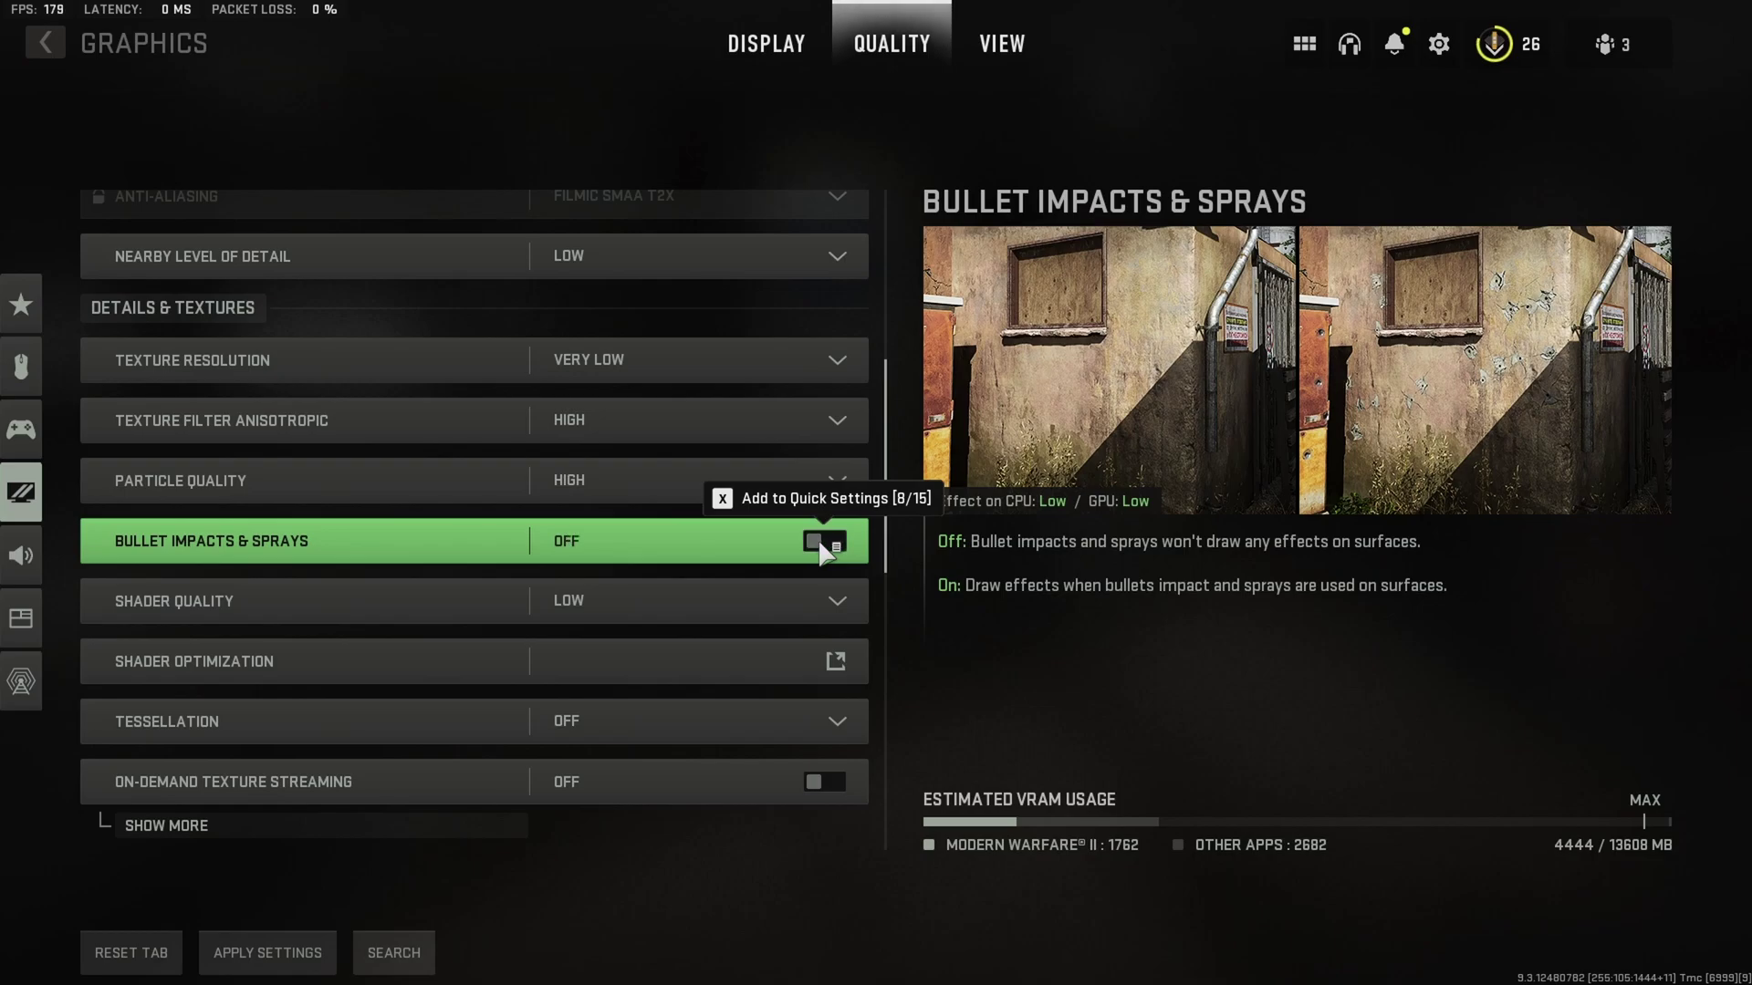
{"action": "scroll", "coordinate": [821, 546], "scroll_direction": "down", "scroll_amount": 2}
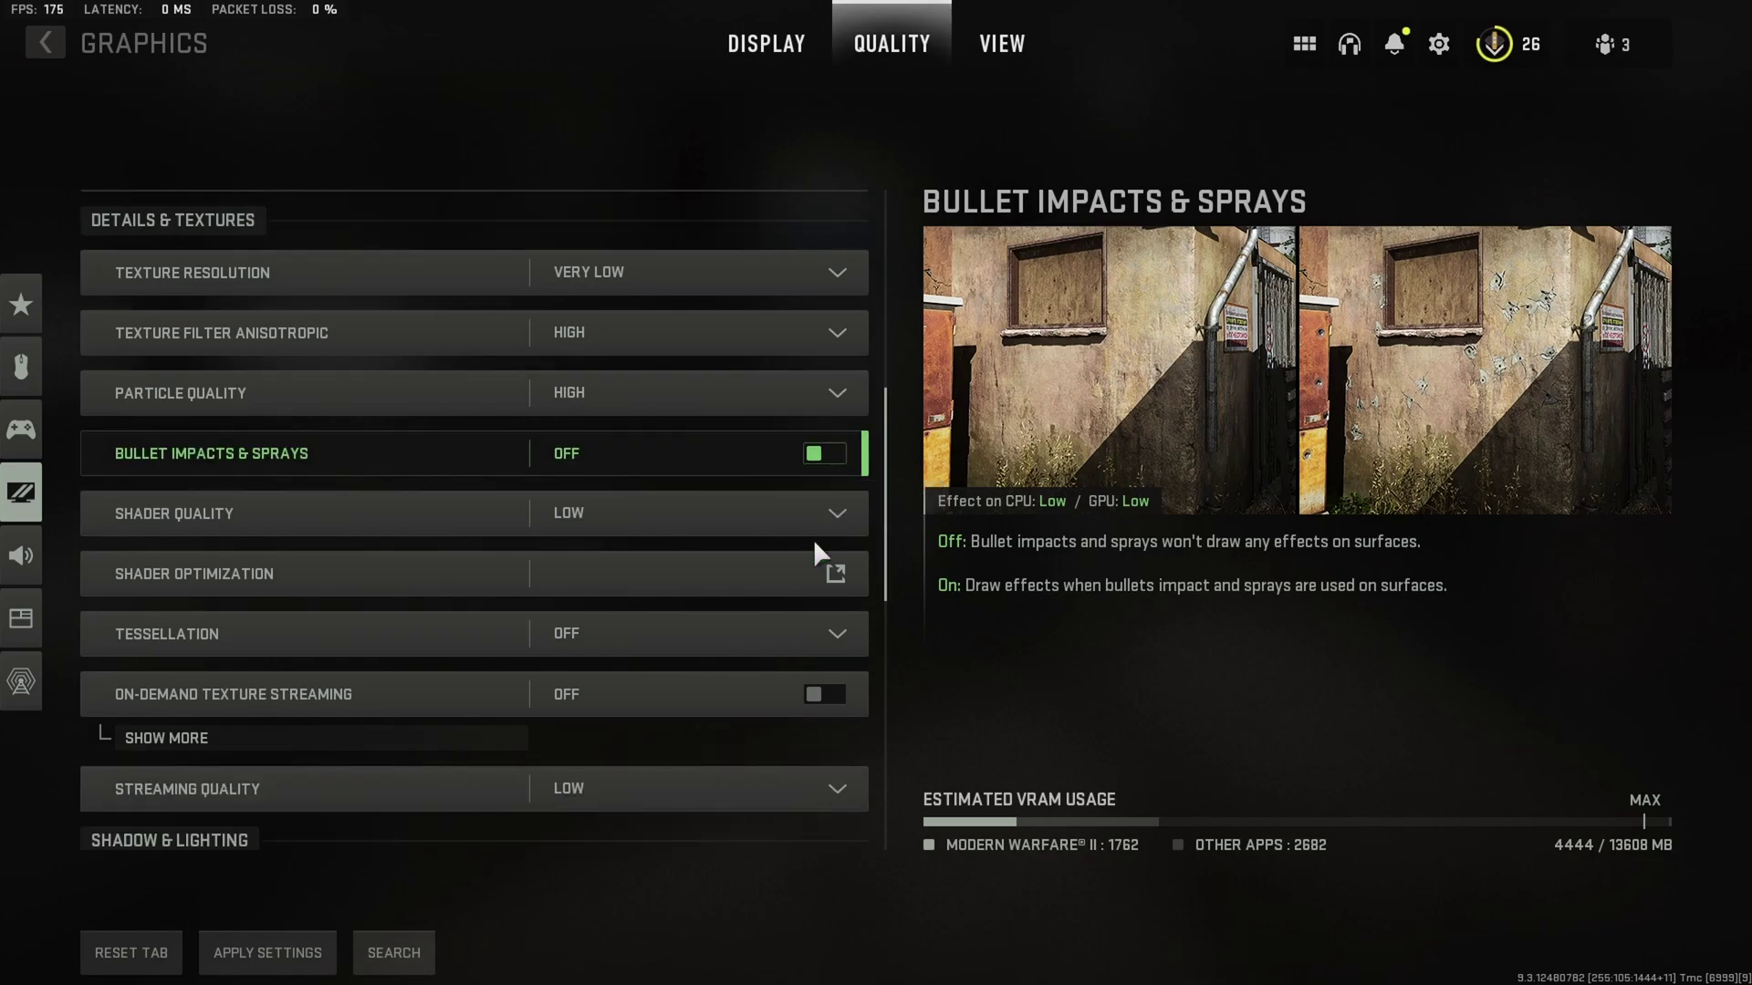
{"action": "scroll", "coordinate": [803, 533], "scroll_direction": "down", "scroll_amount": 2}
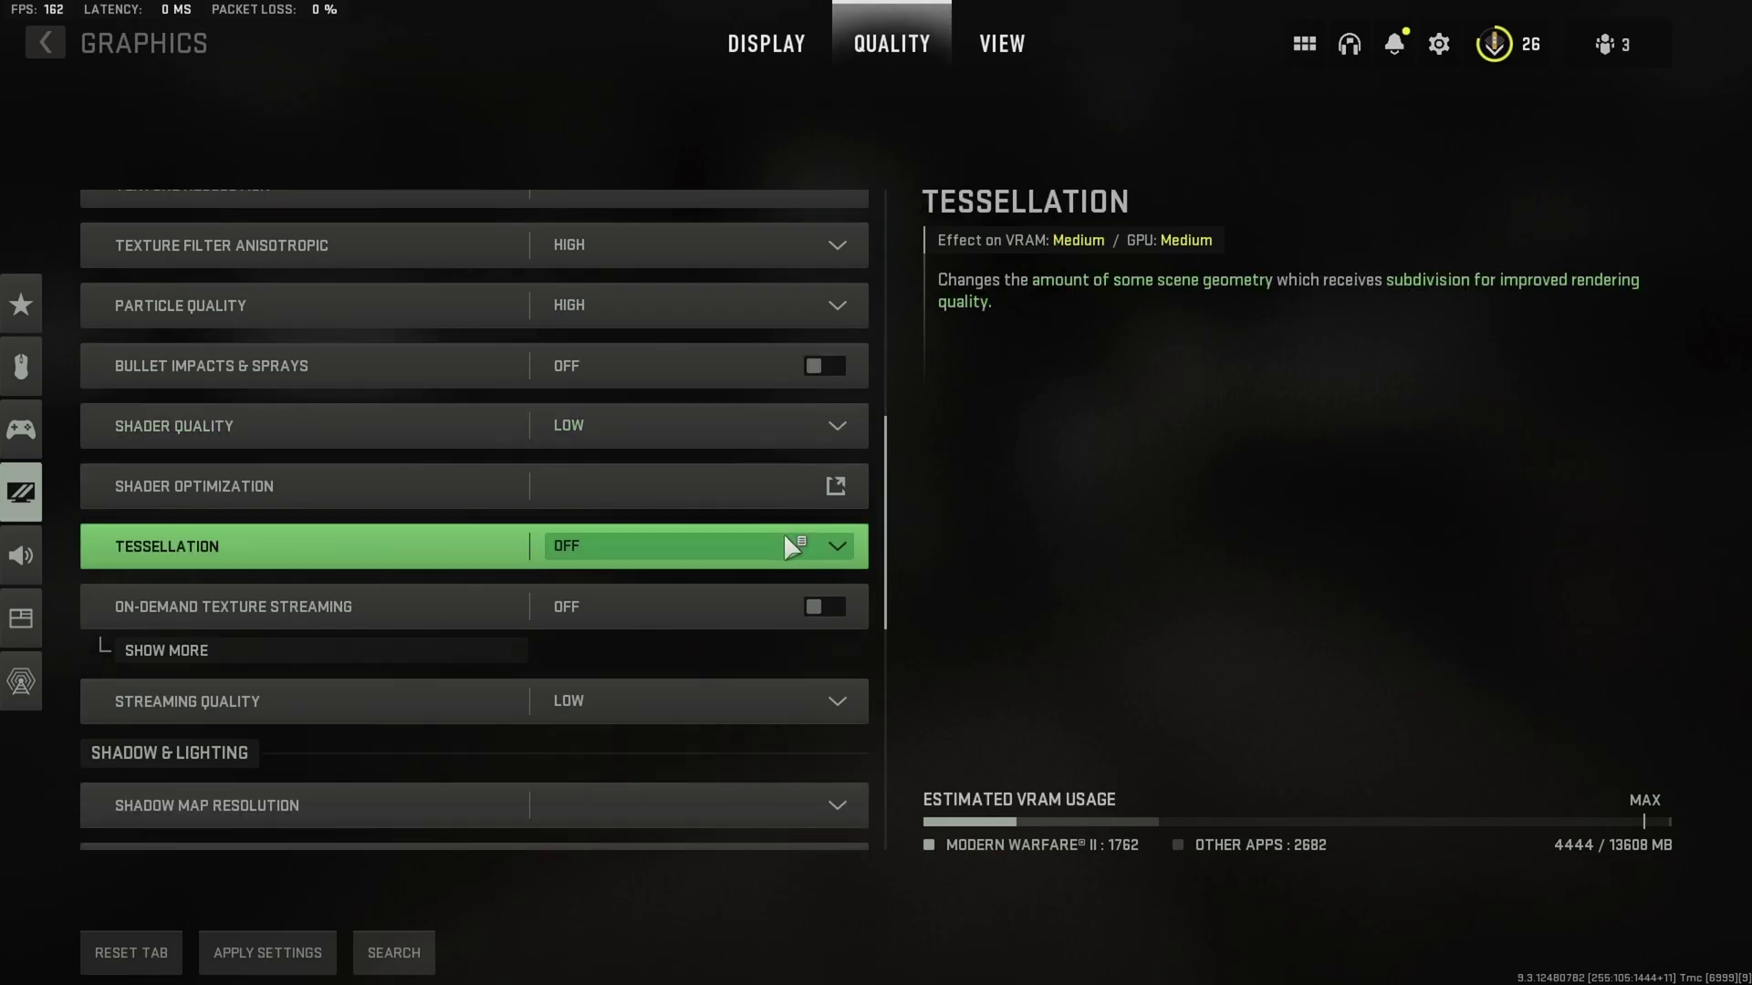
{"action": "scroll", "coordinate": [782, 534], "scroll_direction": "down", "scroll_amount": 1}
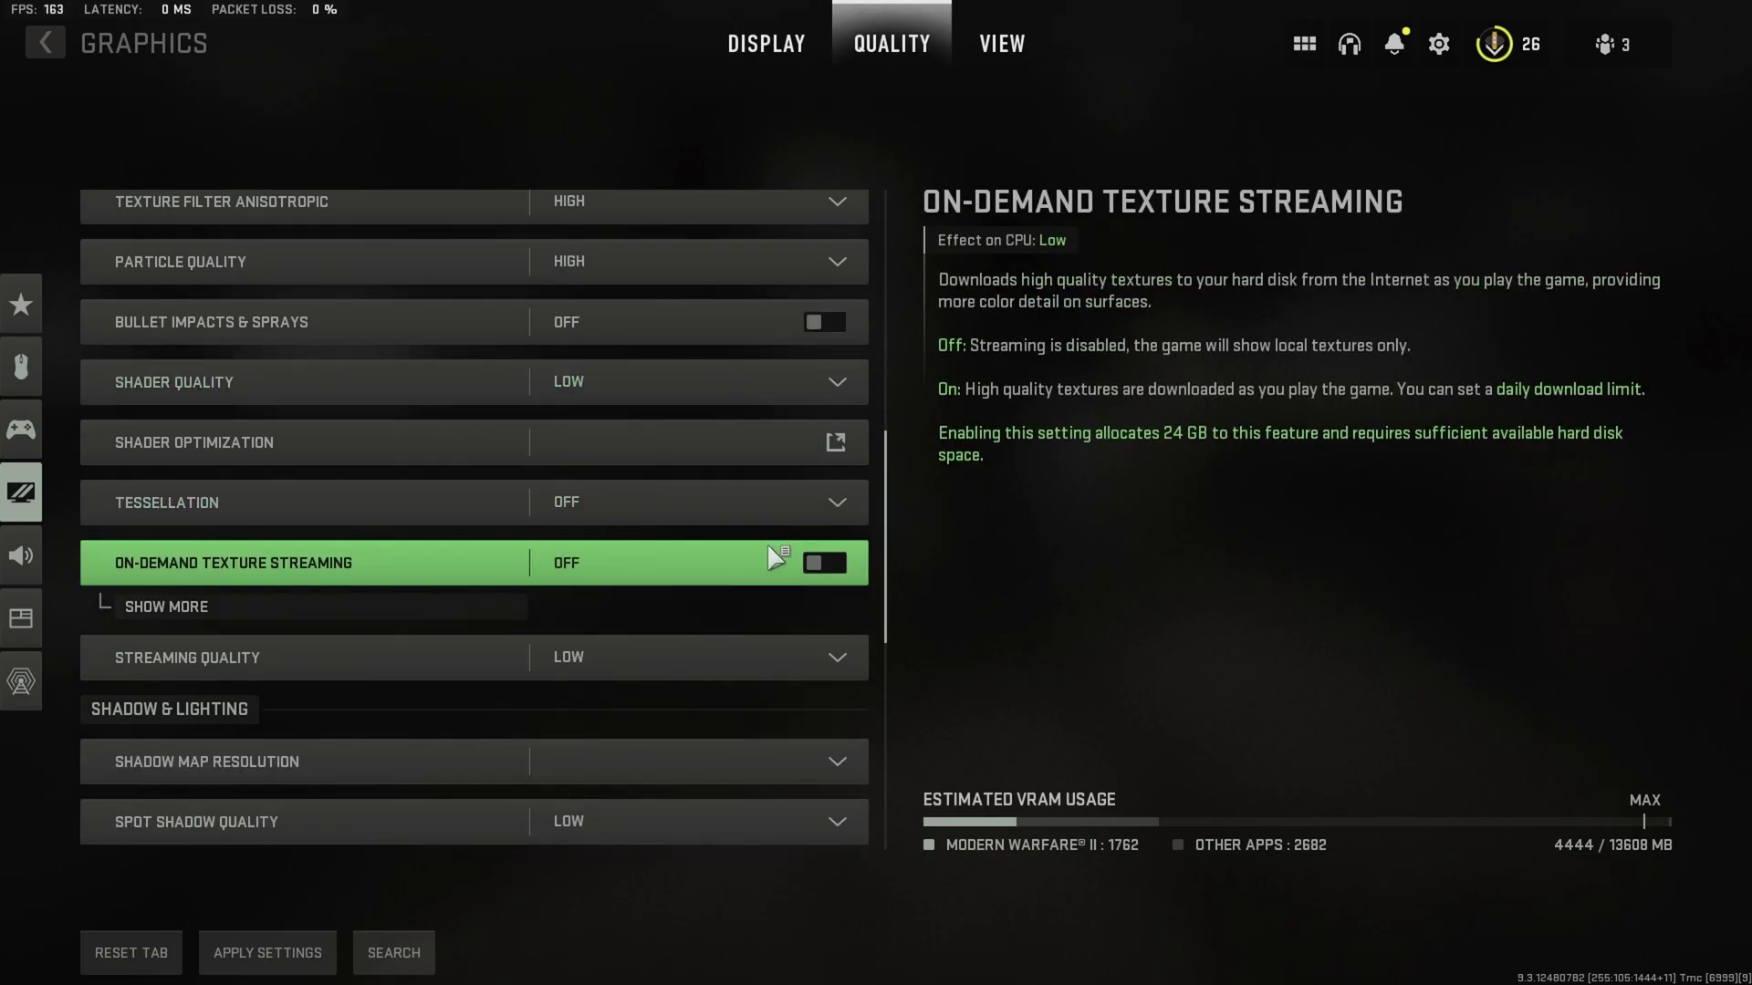
{"action": "scroll", "coordinate": [769, 542], "scroll_direction": "down", "scroll_amount": 1}
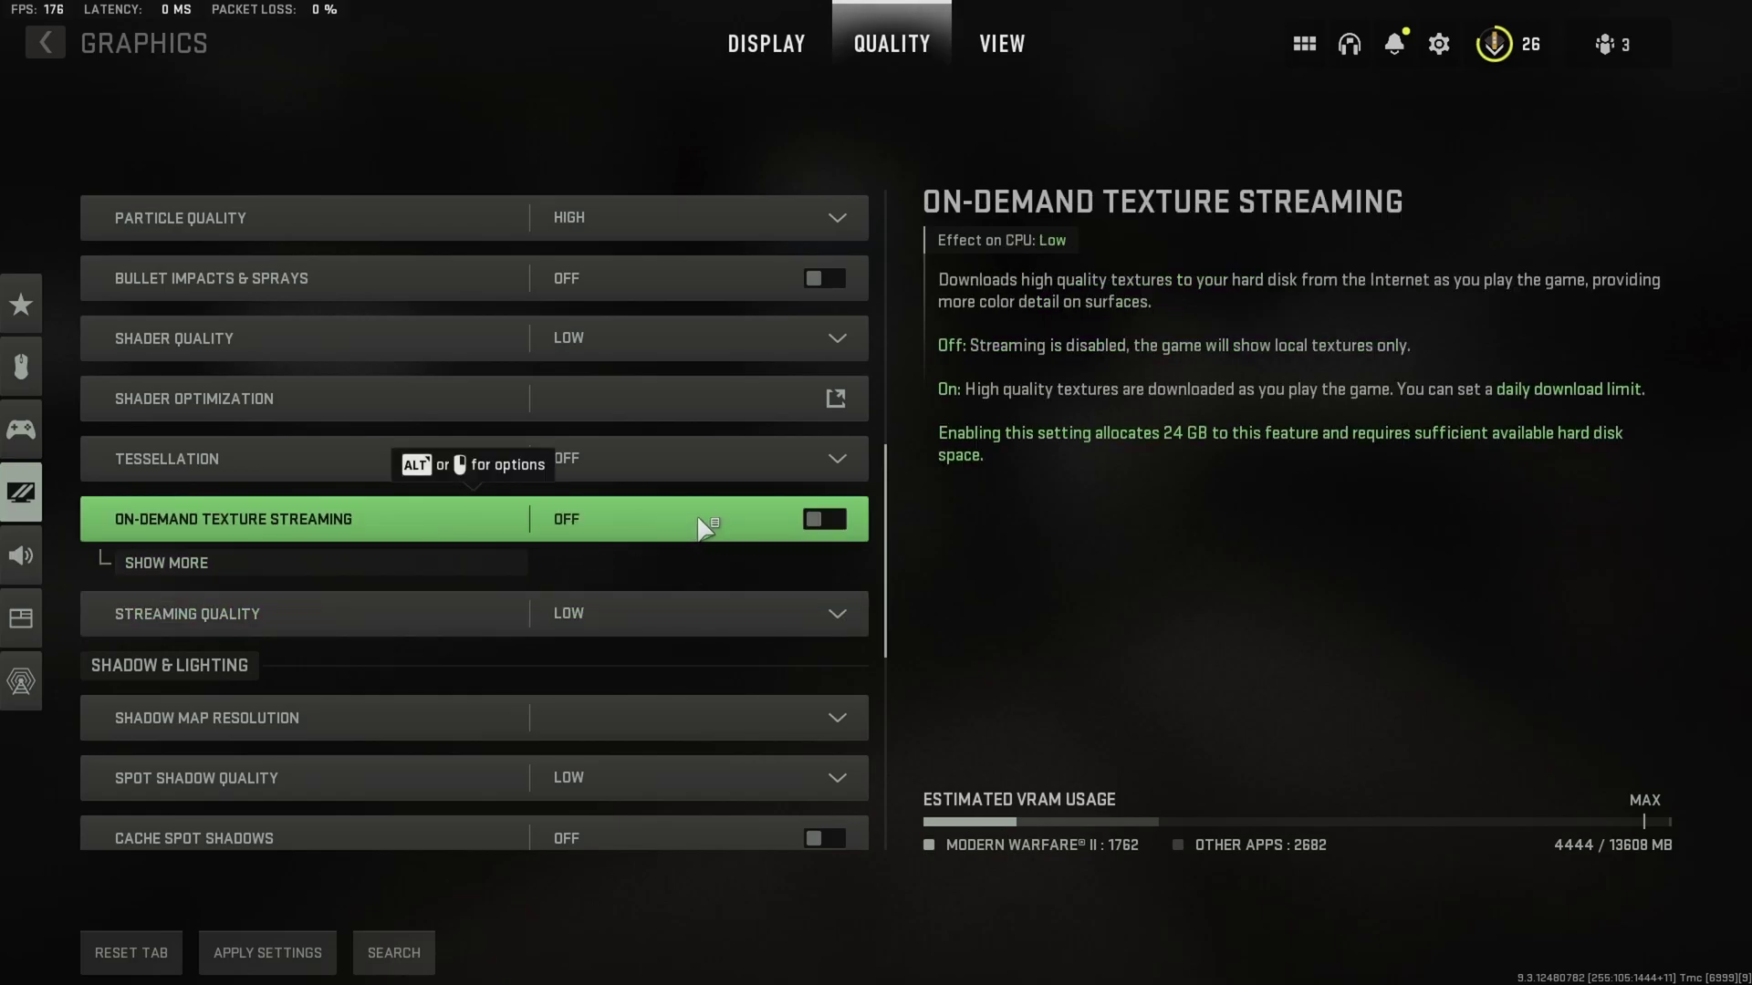
Set Shadow Map Resolution to Very Low.
{"action": "scroll", "coordinate": [702, 548], "scroll_direction": "down", "scroll_amount": 3}
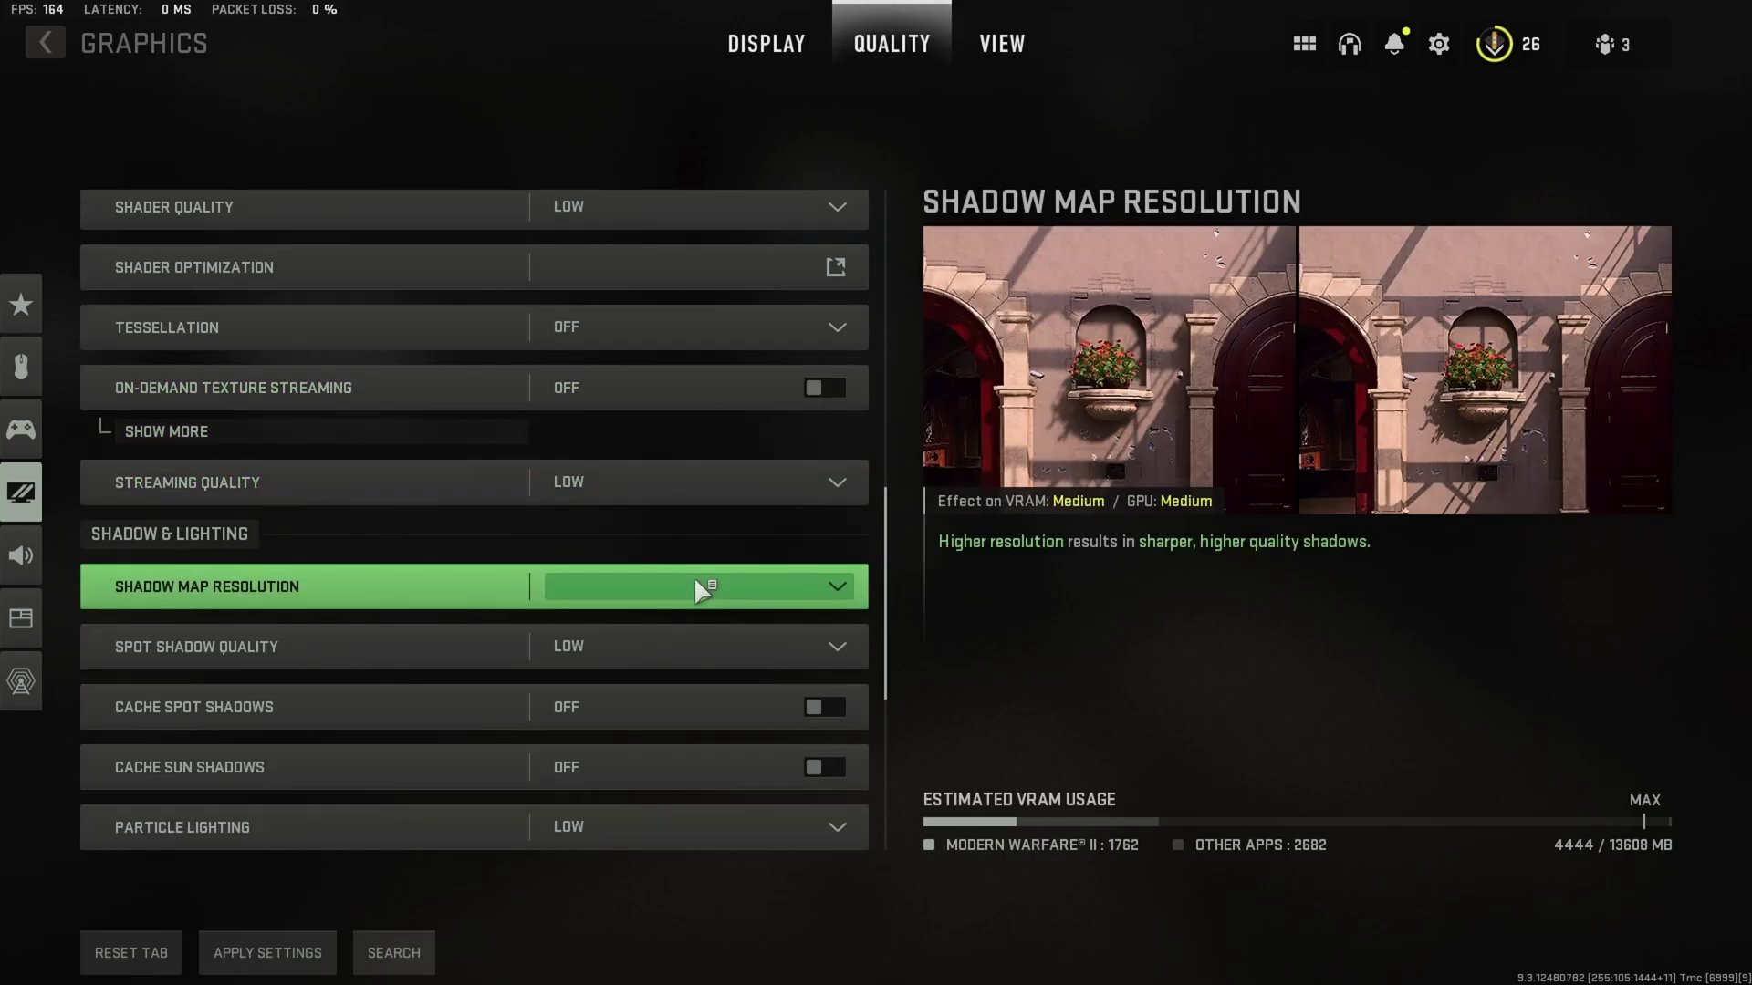
{"action": "left_click", "coordinate": [824, 593]}
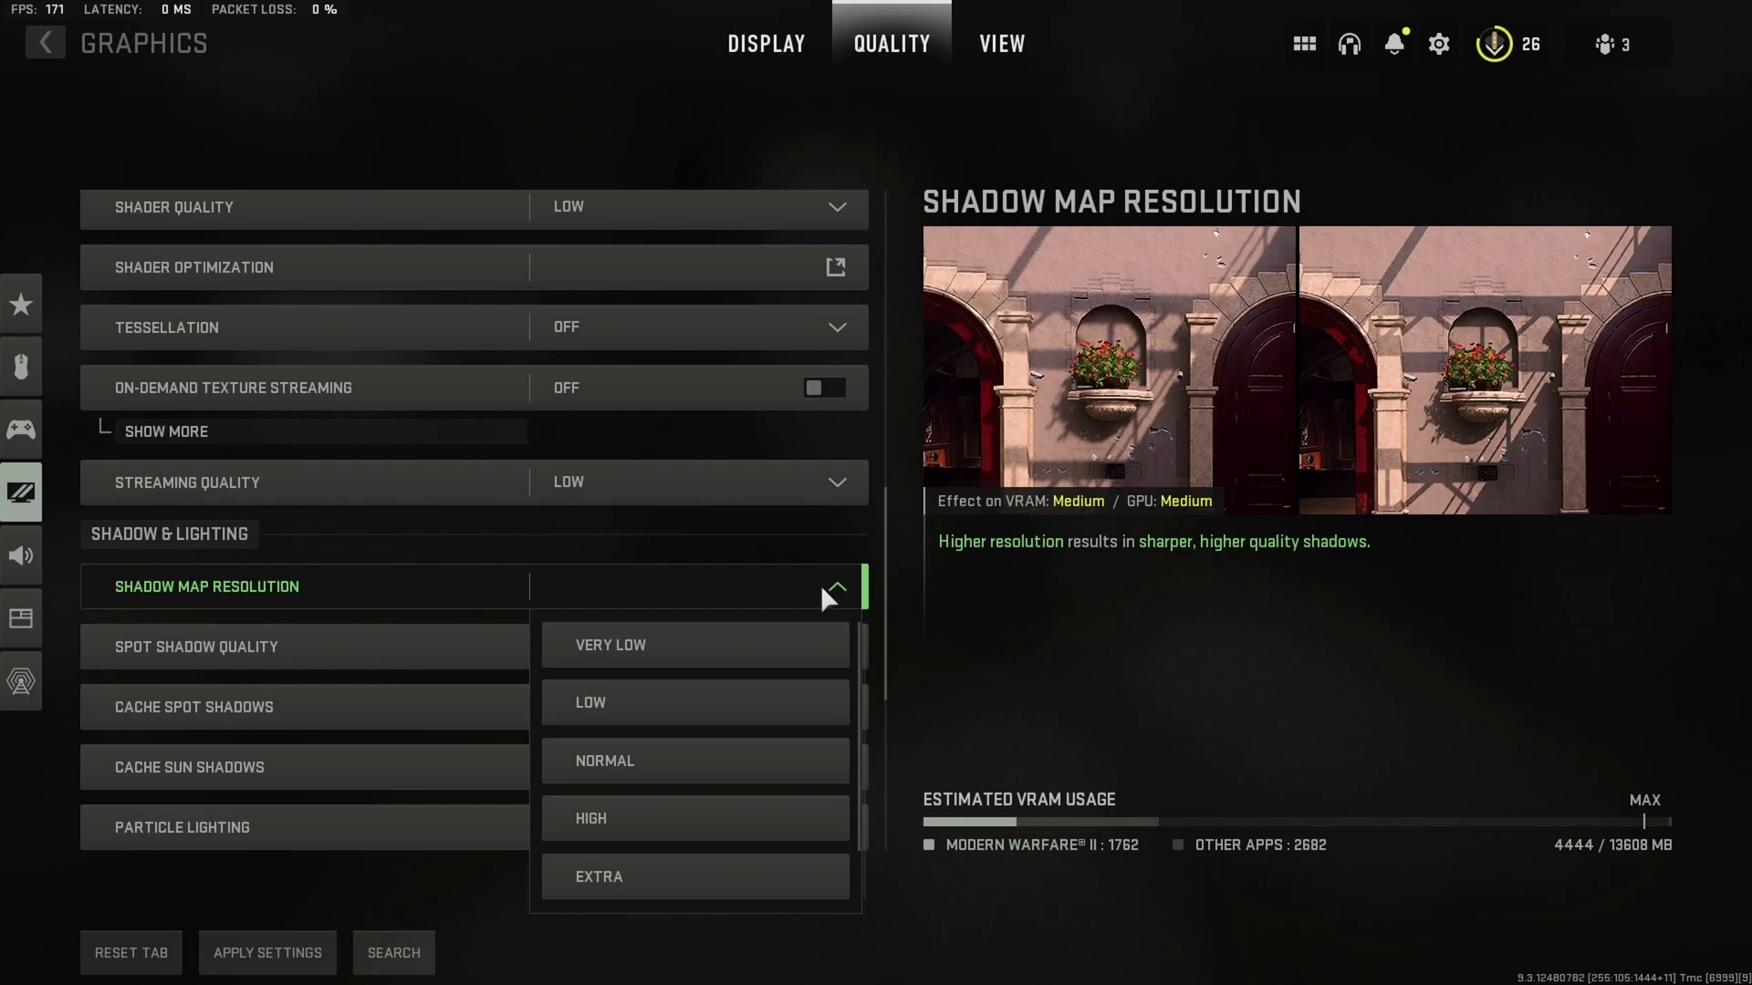
{"action": "left_click", "coordinate": [774, 648]}
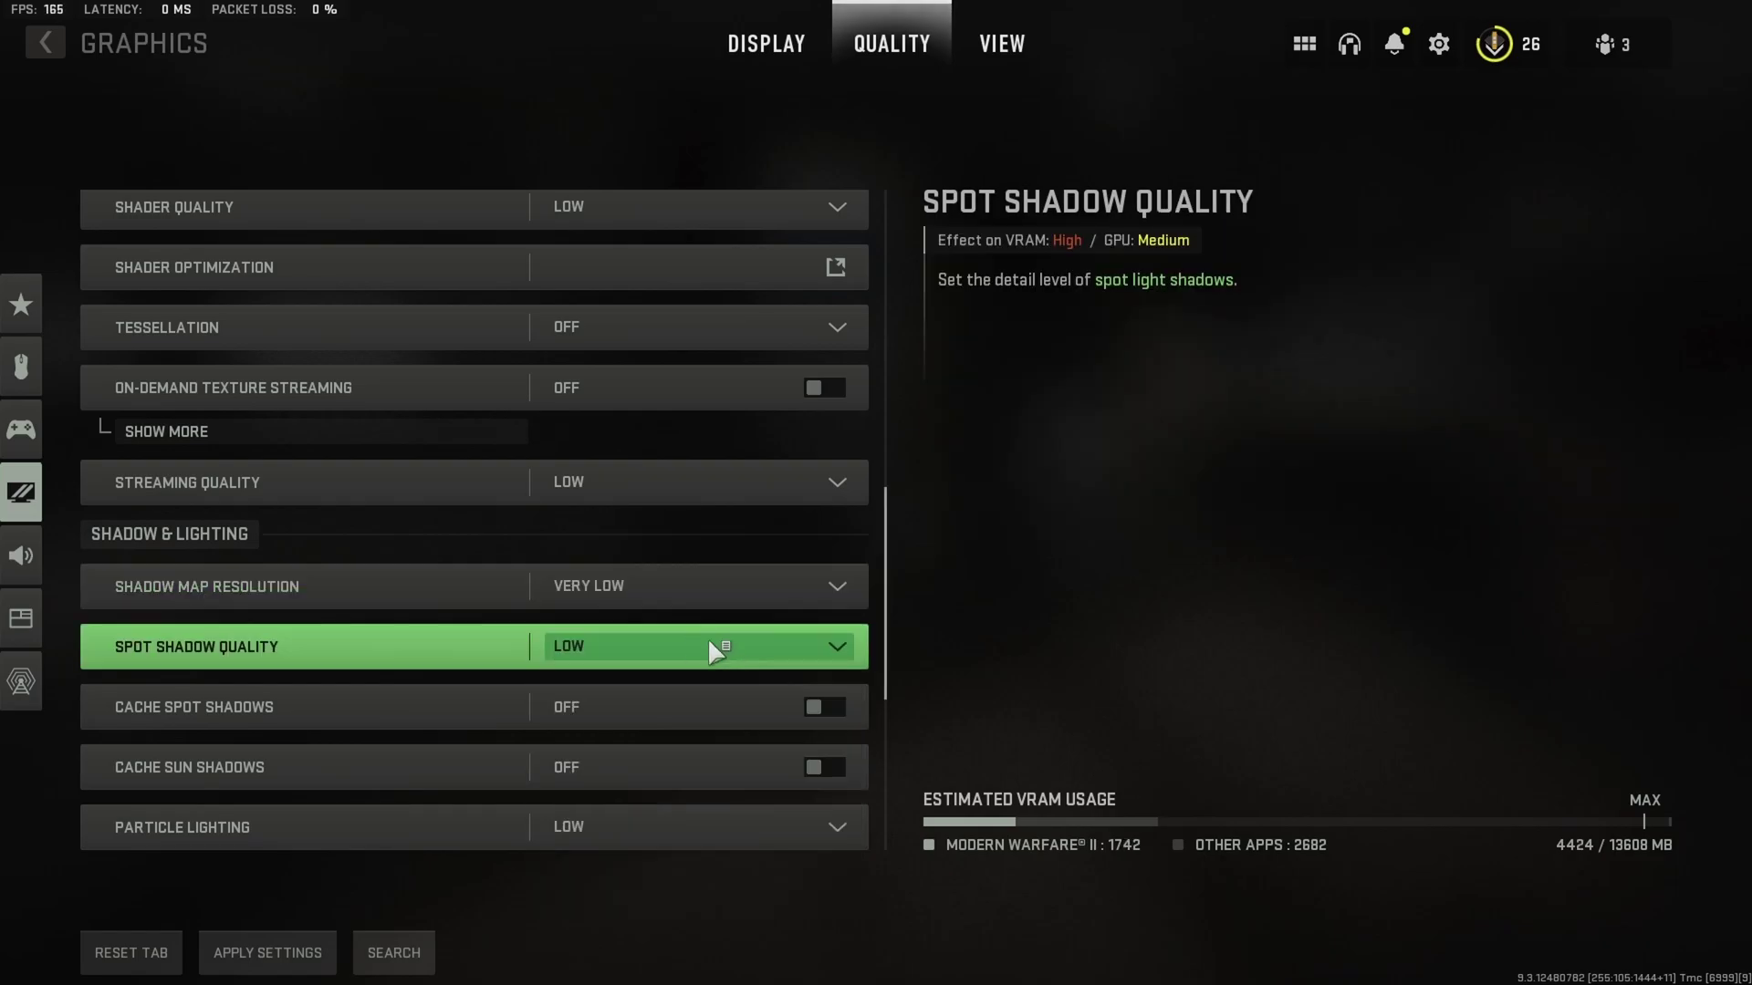
Turn on Cache Spot Shadows and Cache Sun Shadows.
{"action": "scroll", "coordinate": [703, 620], "scroll_direction": "down", "scroll_amount": 1}
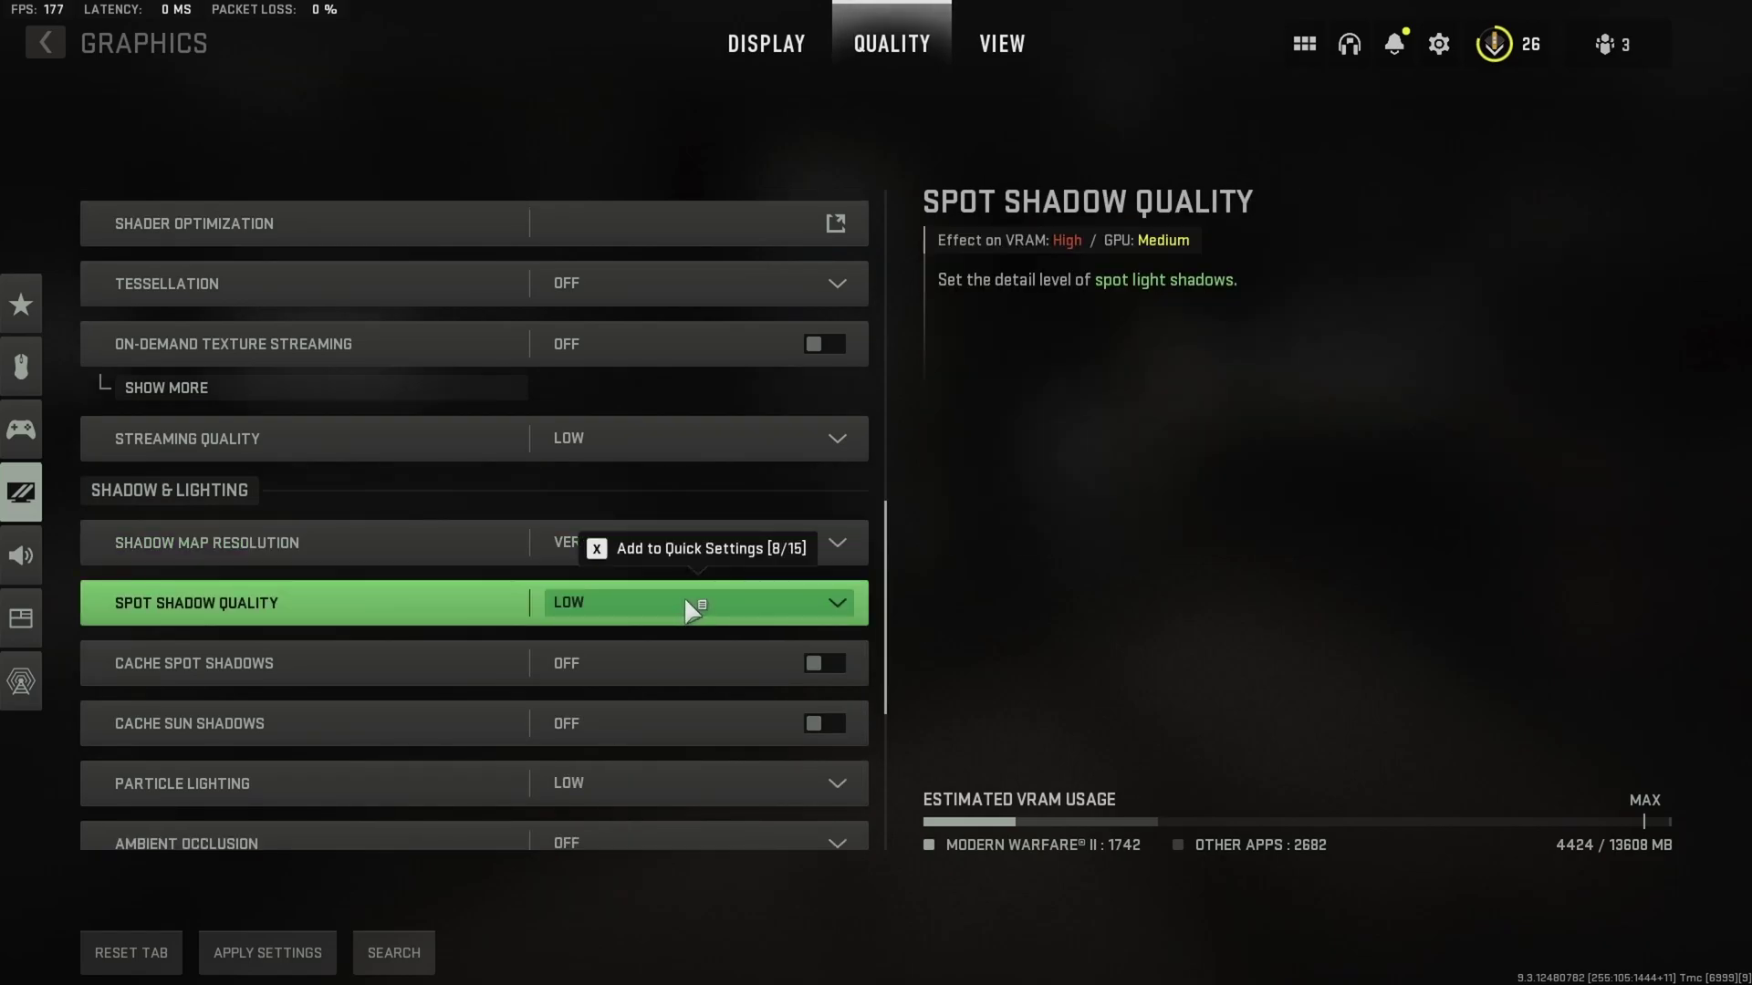
{"action": "scroll", "coordinate": [691, 610], "scroll_direction": "down", "scroll_amount": 1}
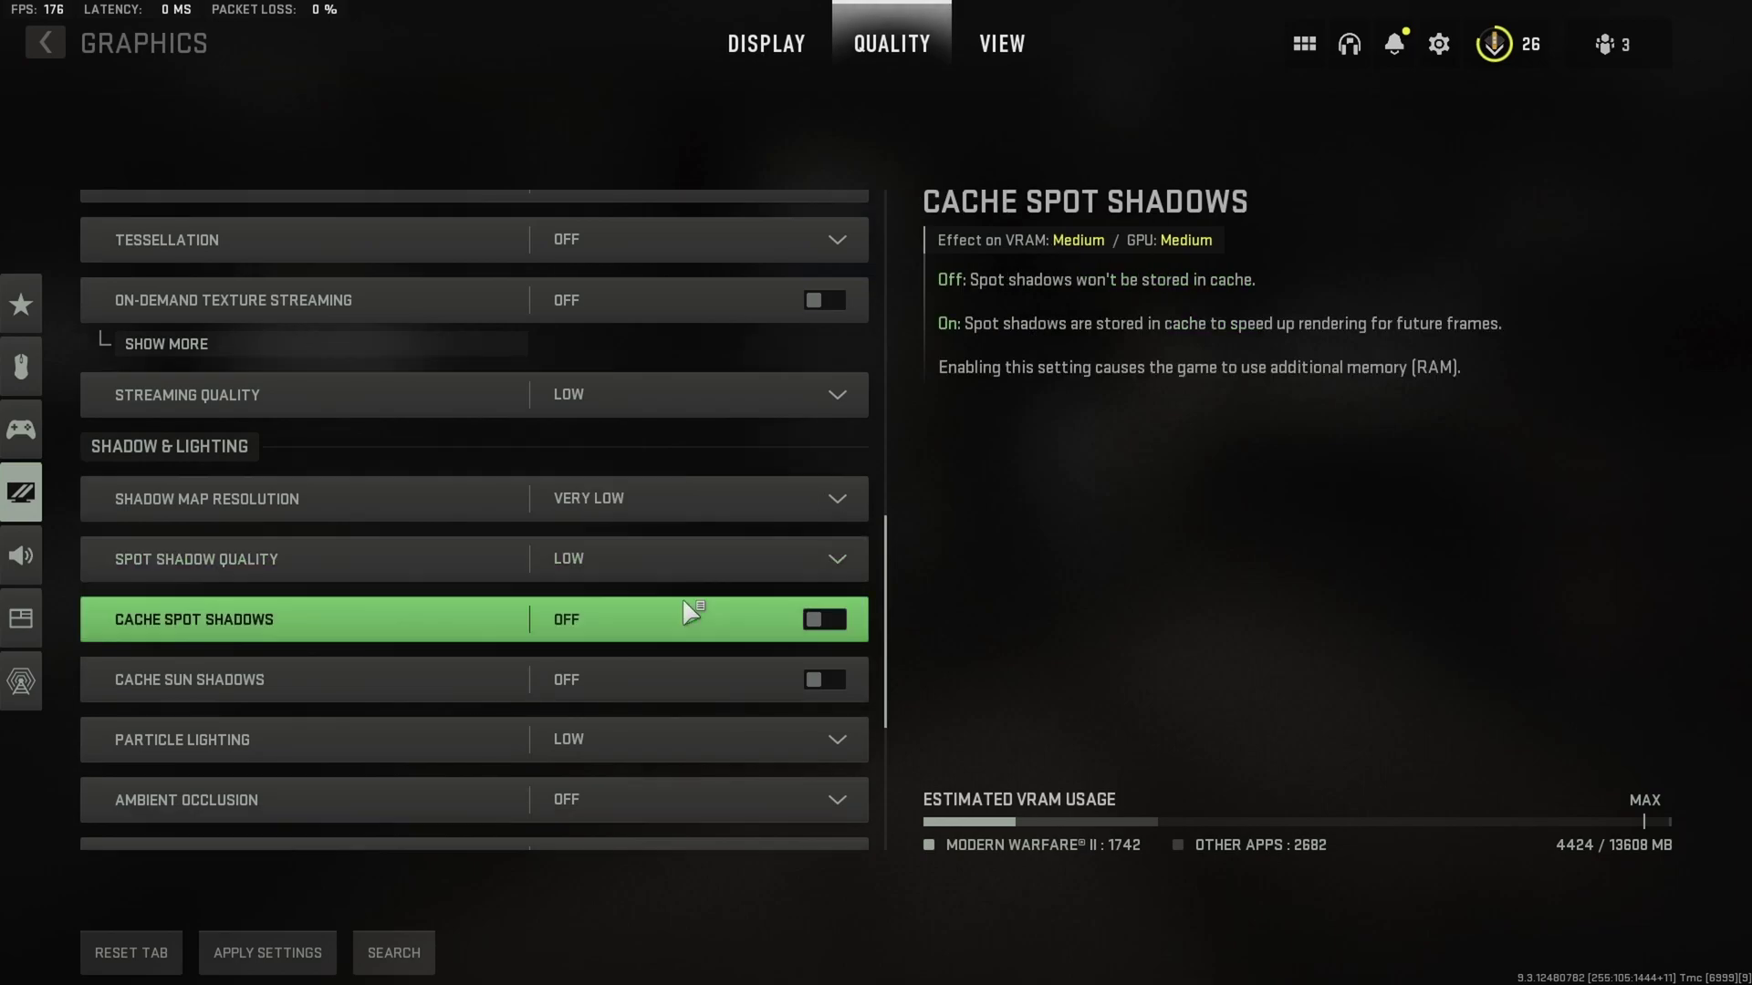
{"action": "left_click", "coordinate": [824, 622]}
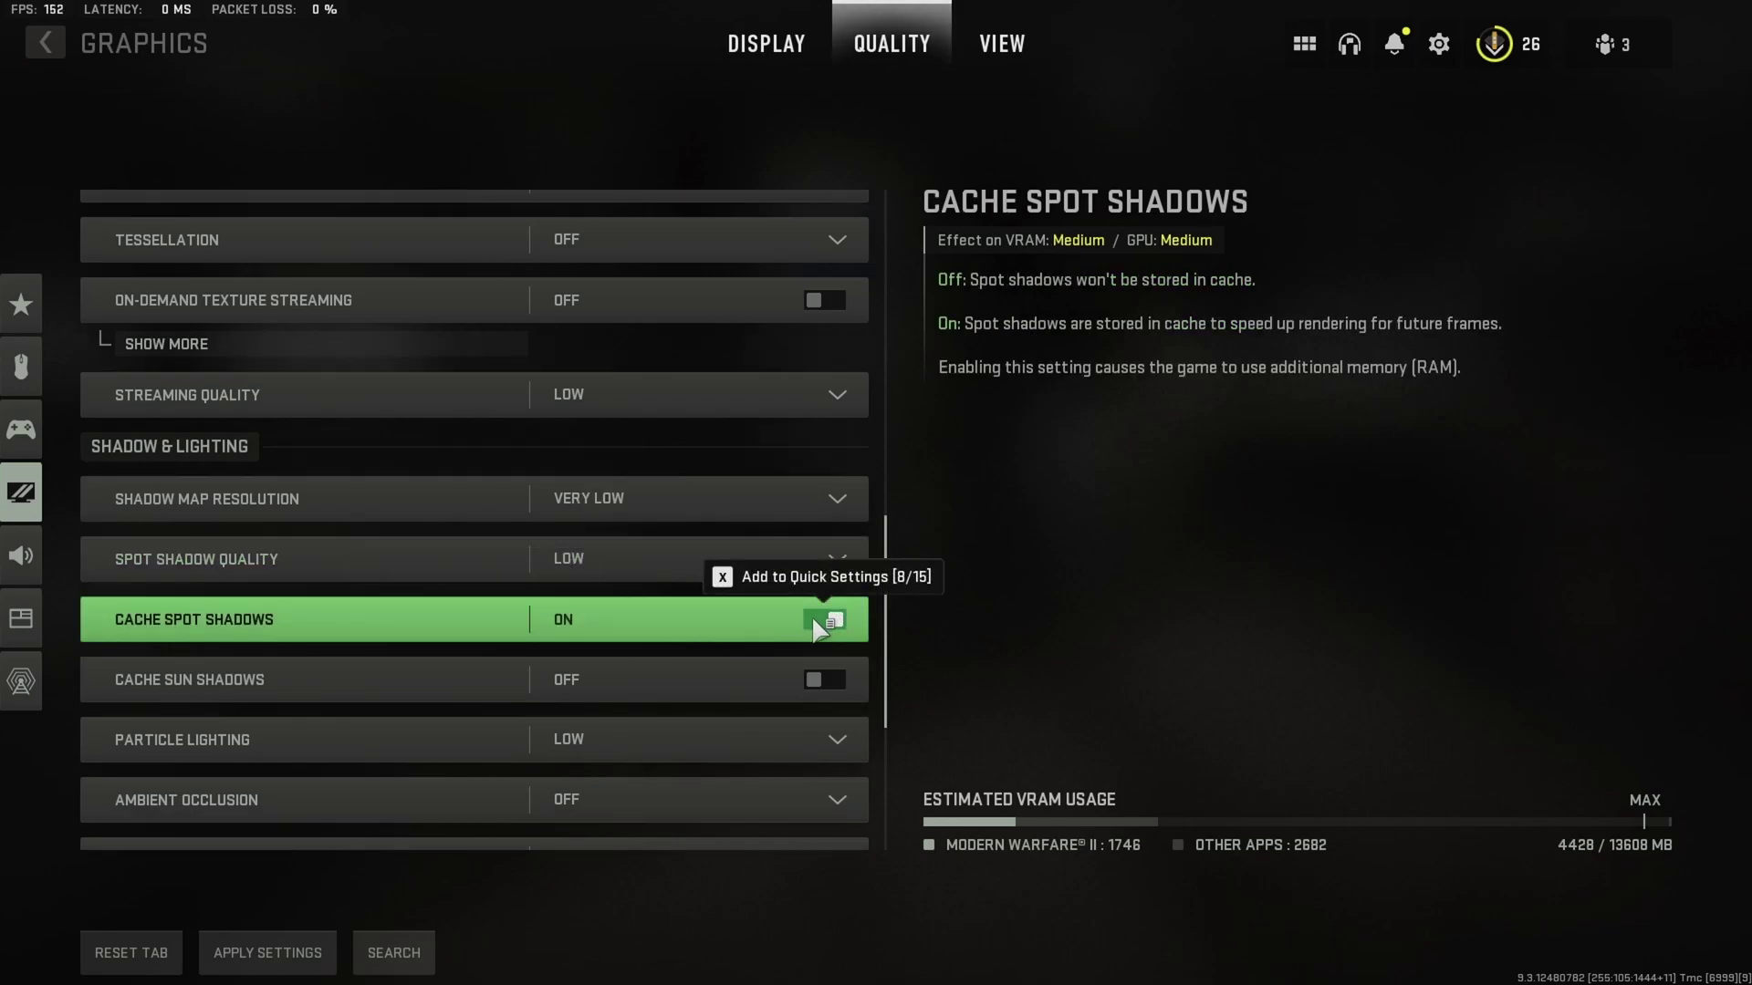
{"action": "left_click", "coordinate": [823, 686]}
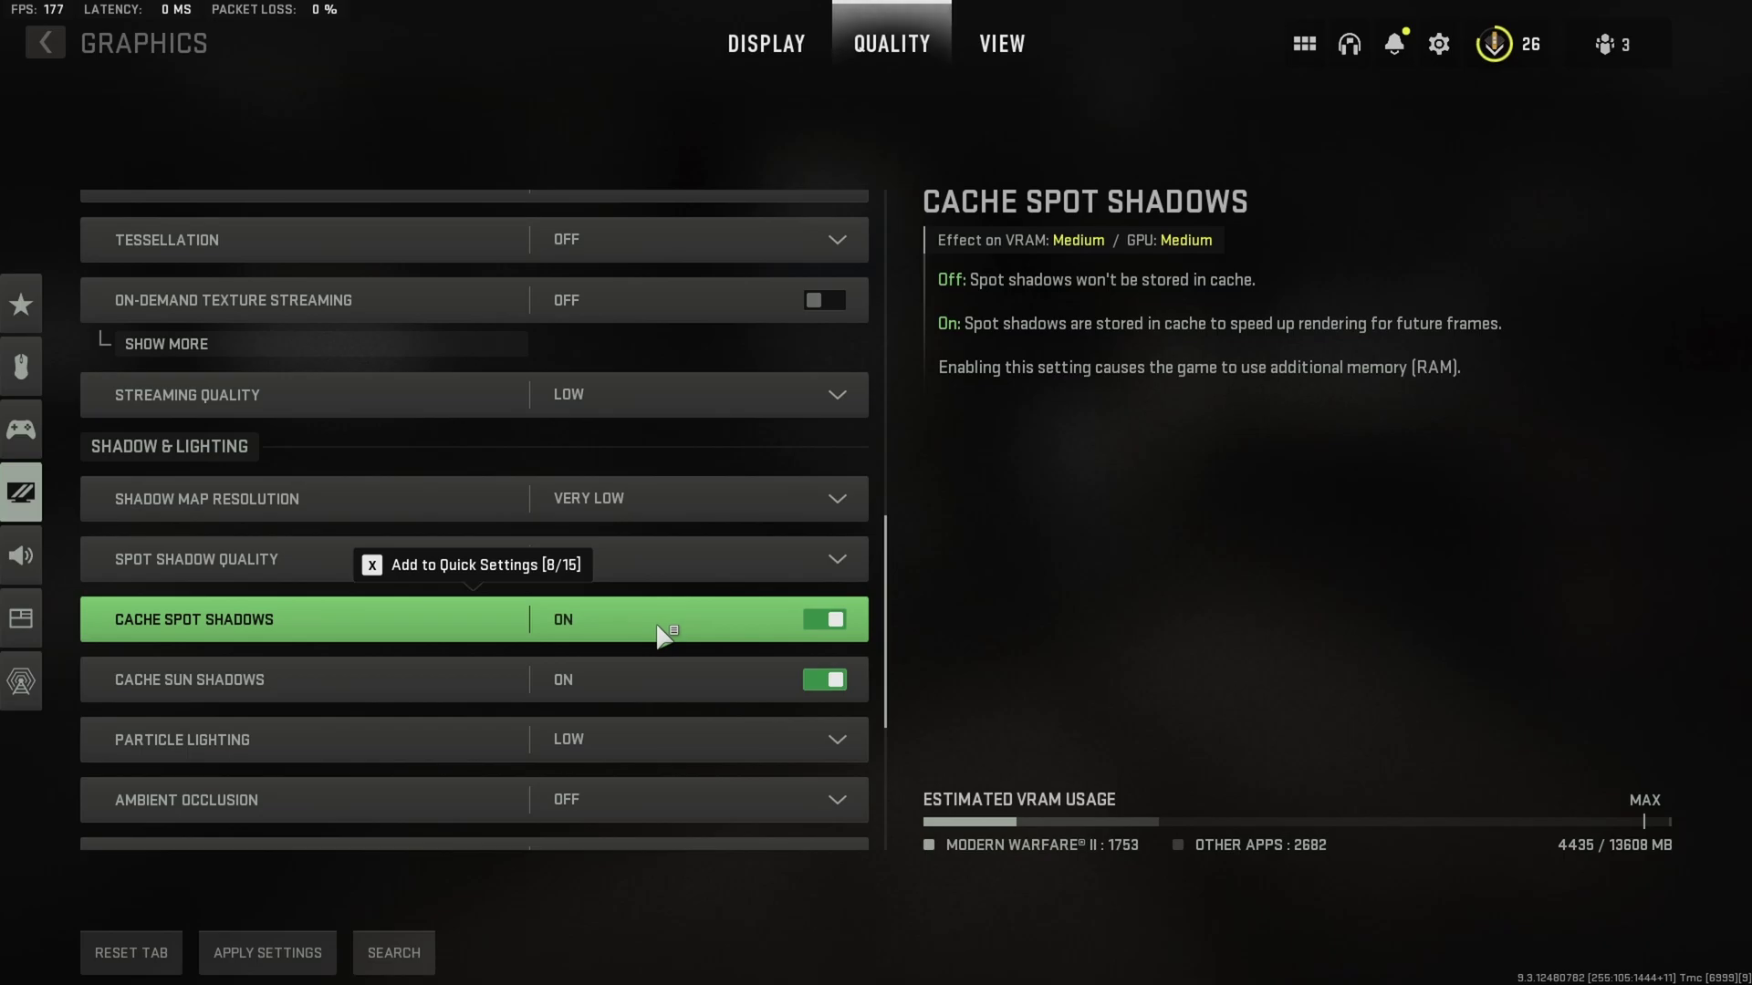
{"action": "scroll", "coordinate": [658, 627], "scroll_direction": "down", "scroll_amount": 2}
{"action": "scroll", "coordinate": [655, 640], "scroll_direction": "down", "scroll_amount": 1}
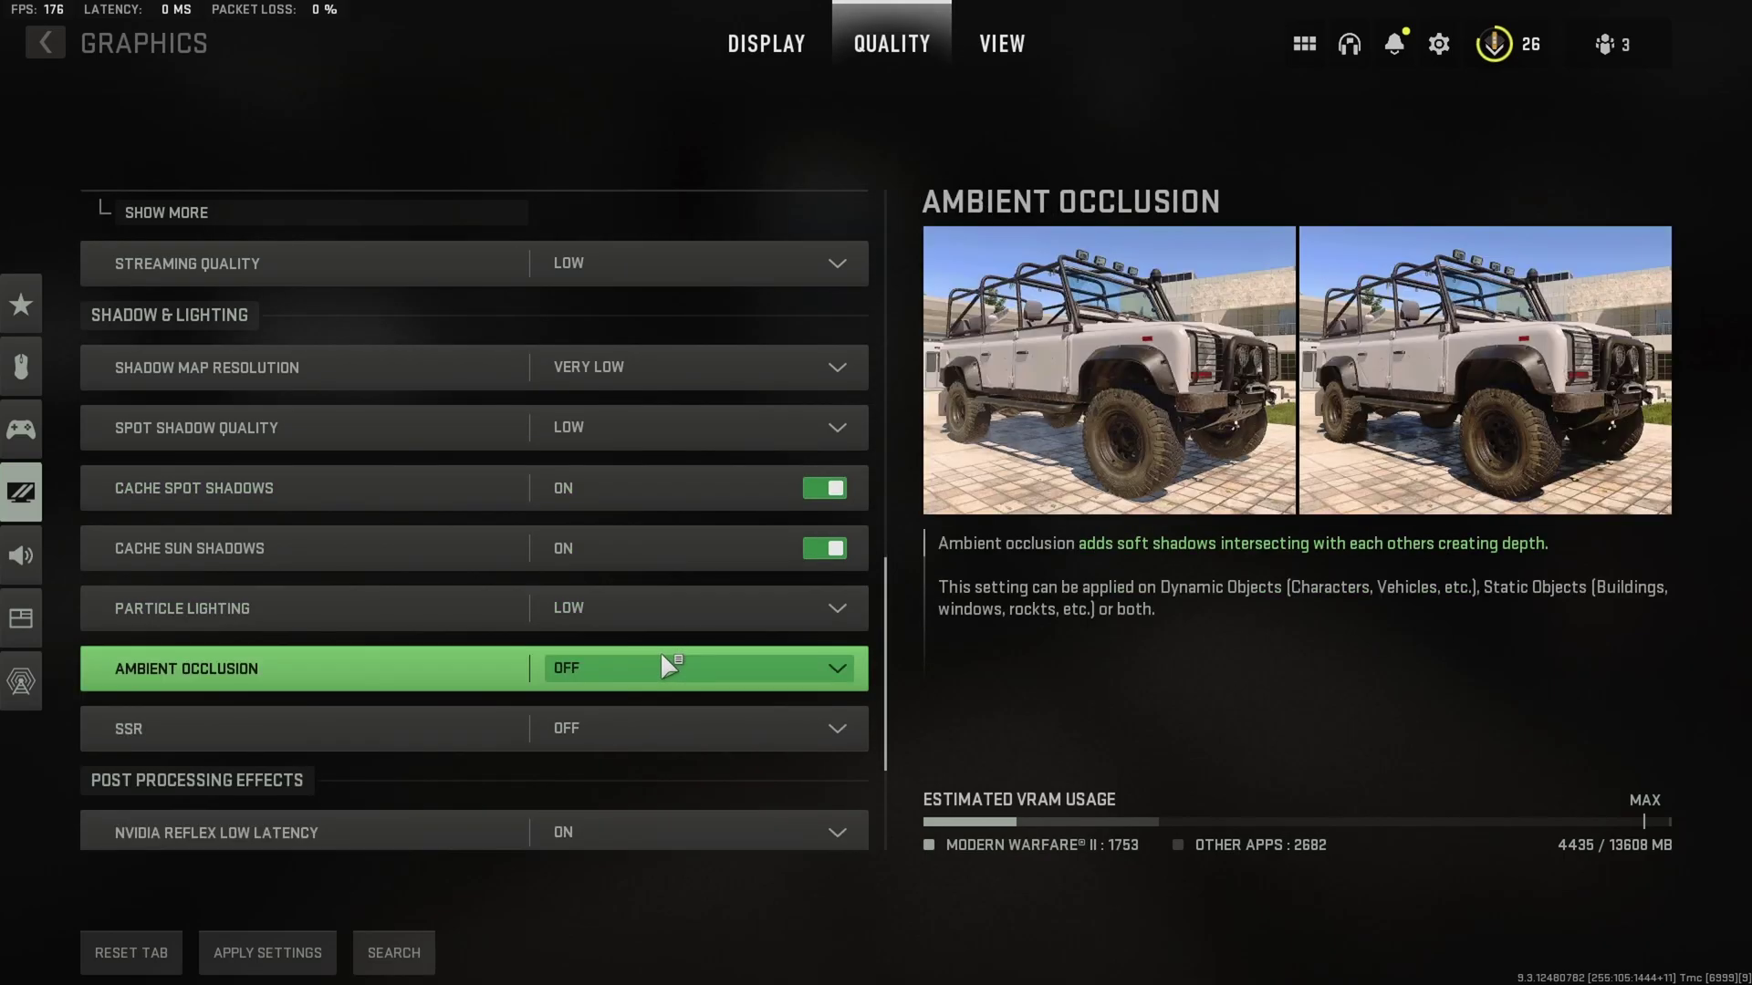
{"action": "scroll", "coordinate": [674, 653], "scroll_direction": "down", "scroll_amount": 1}
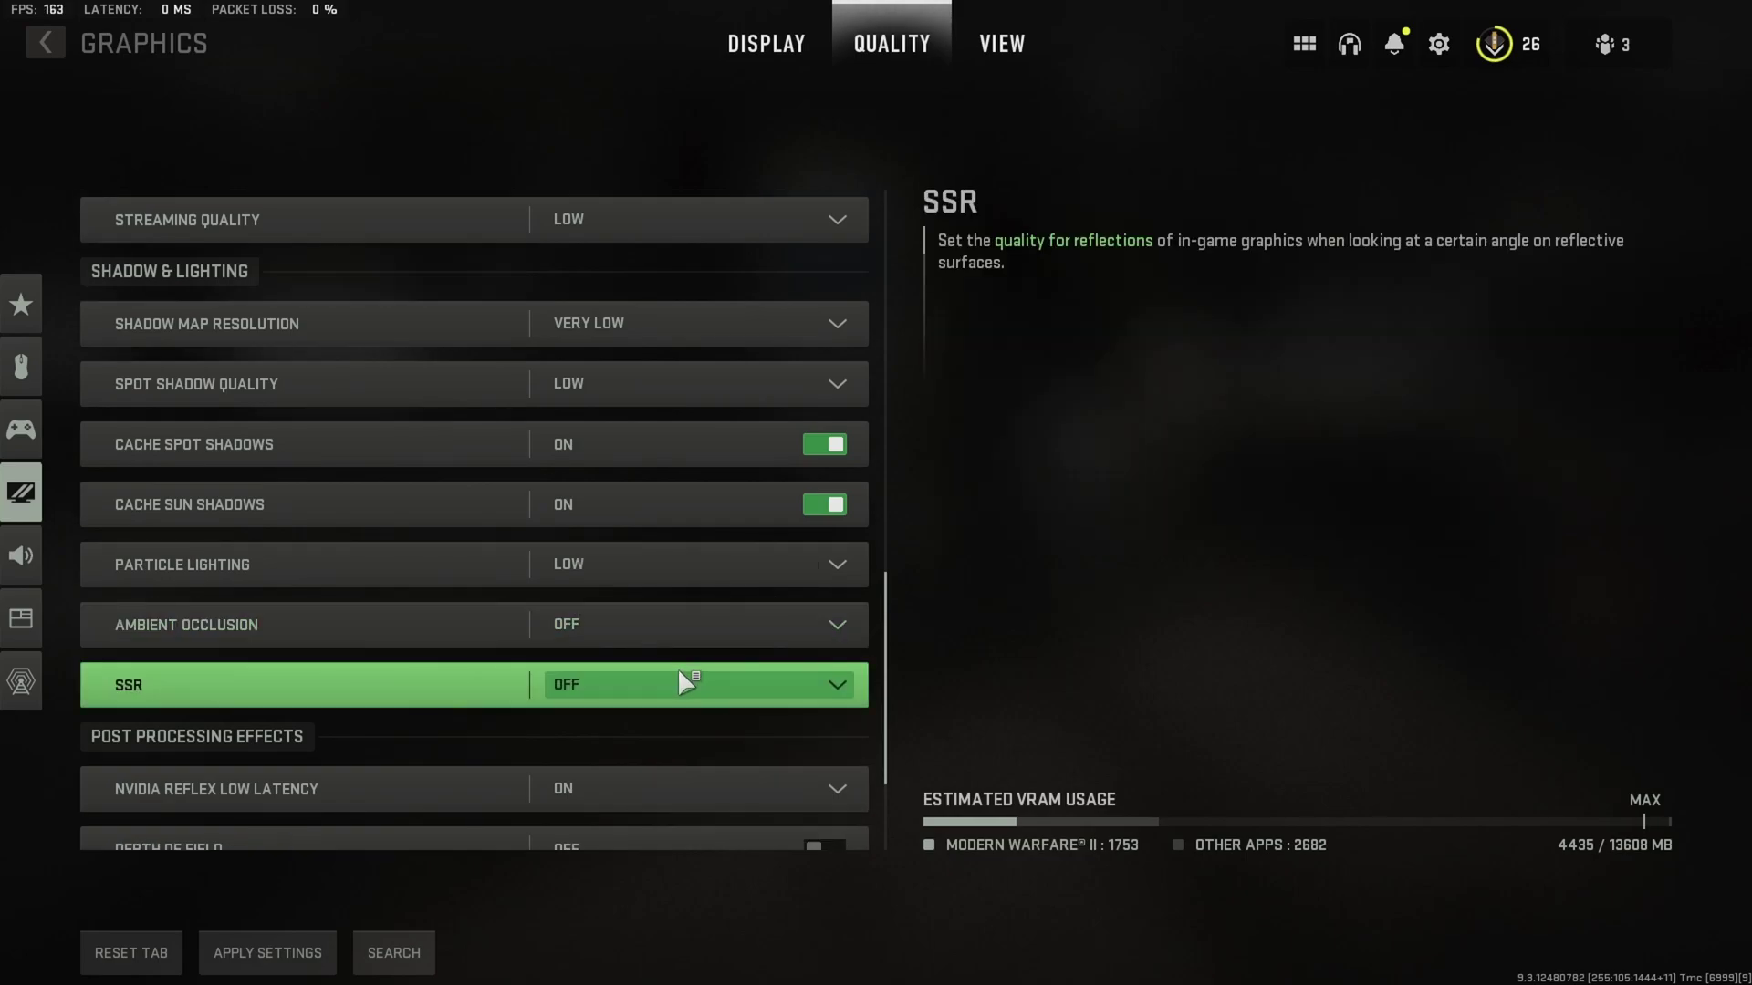
Keep NVIDIA Reflex Low Latency On and confirm Film Grain stays at 0.00.
{"action": "scroll", "coordinate": [684, 680], "scroll_direction": "down", "scroll_amount": 1}
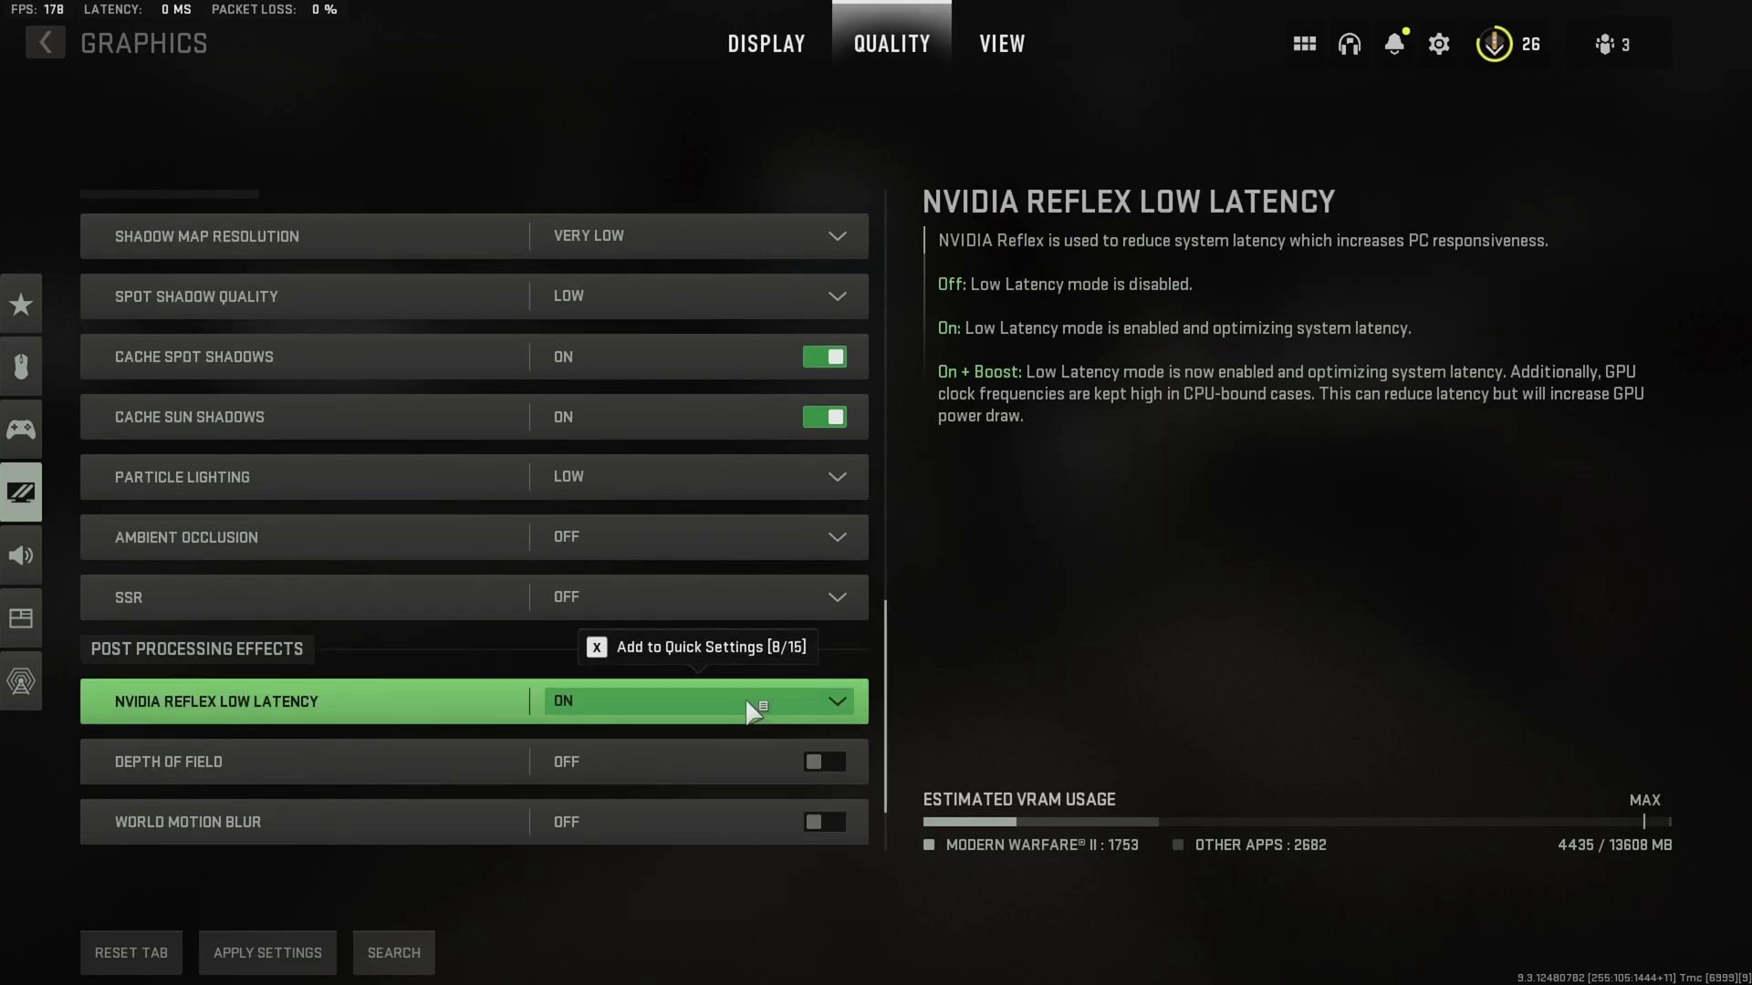
{"action": "left_click", "coordinate": [754, 710]}
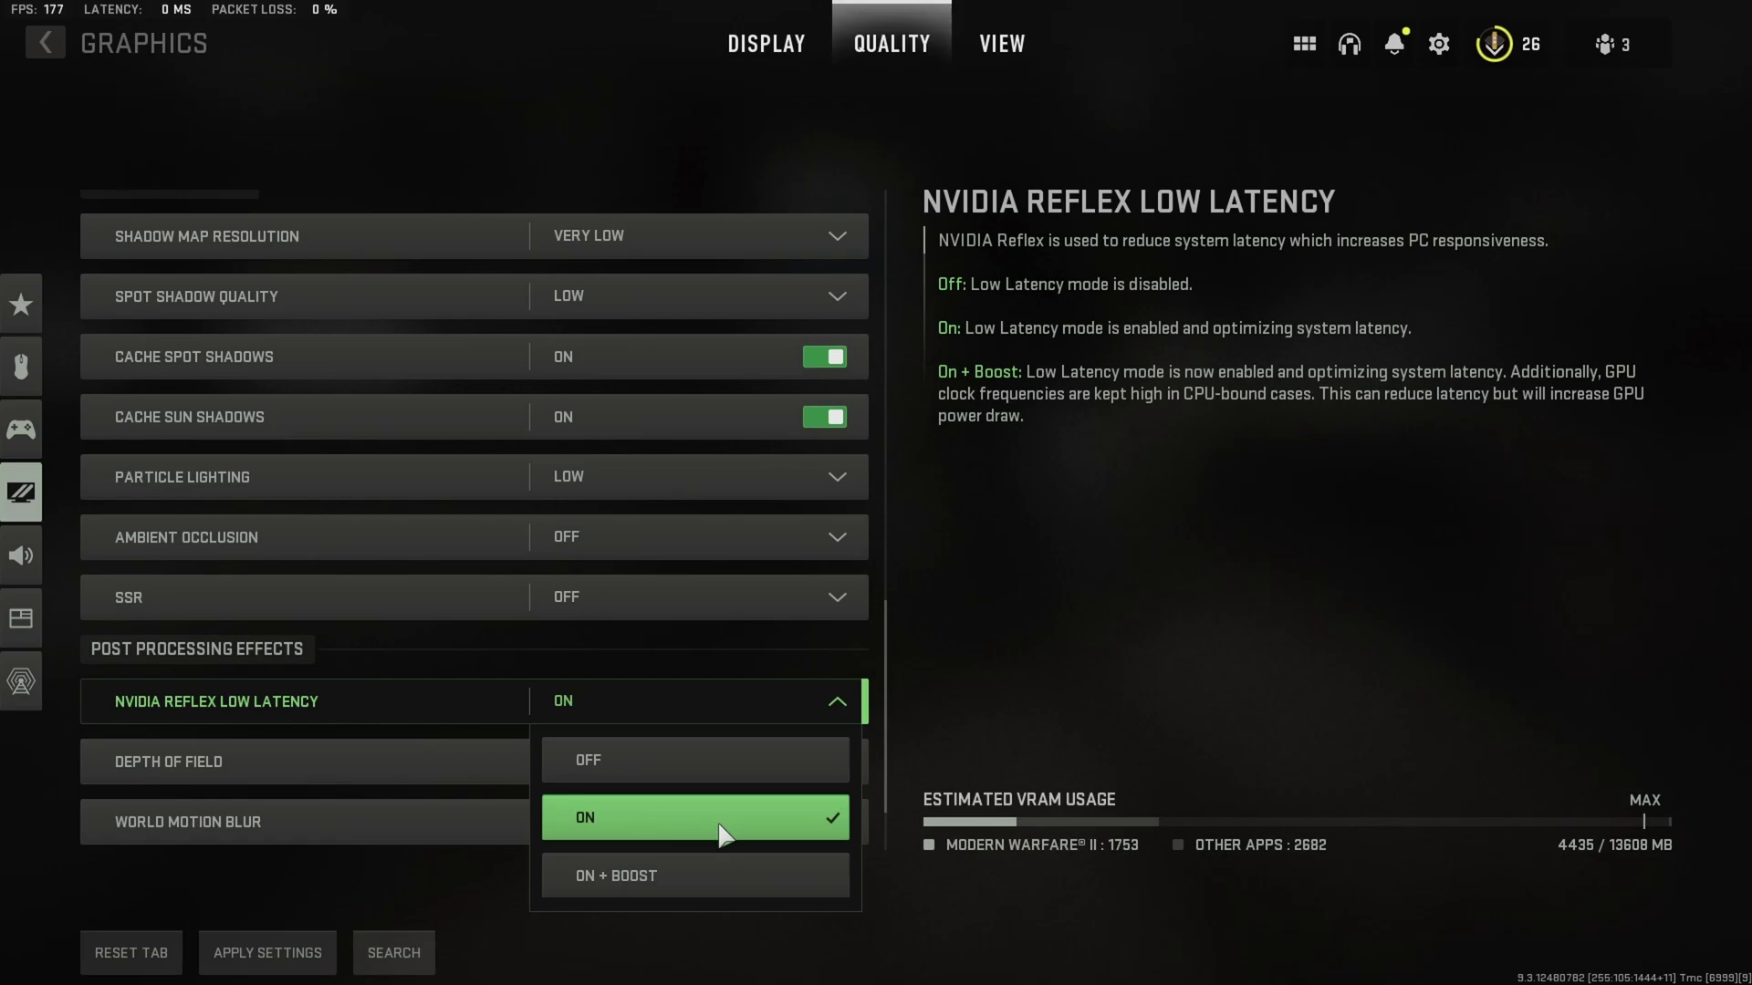
{"action": "left_click", "coordinate": [838, 710]}
{"action": "scroll", "coordinate": [754, 665], "scroll_direction": "down", "scroll_amount": 2}
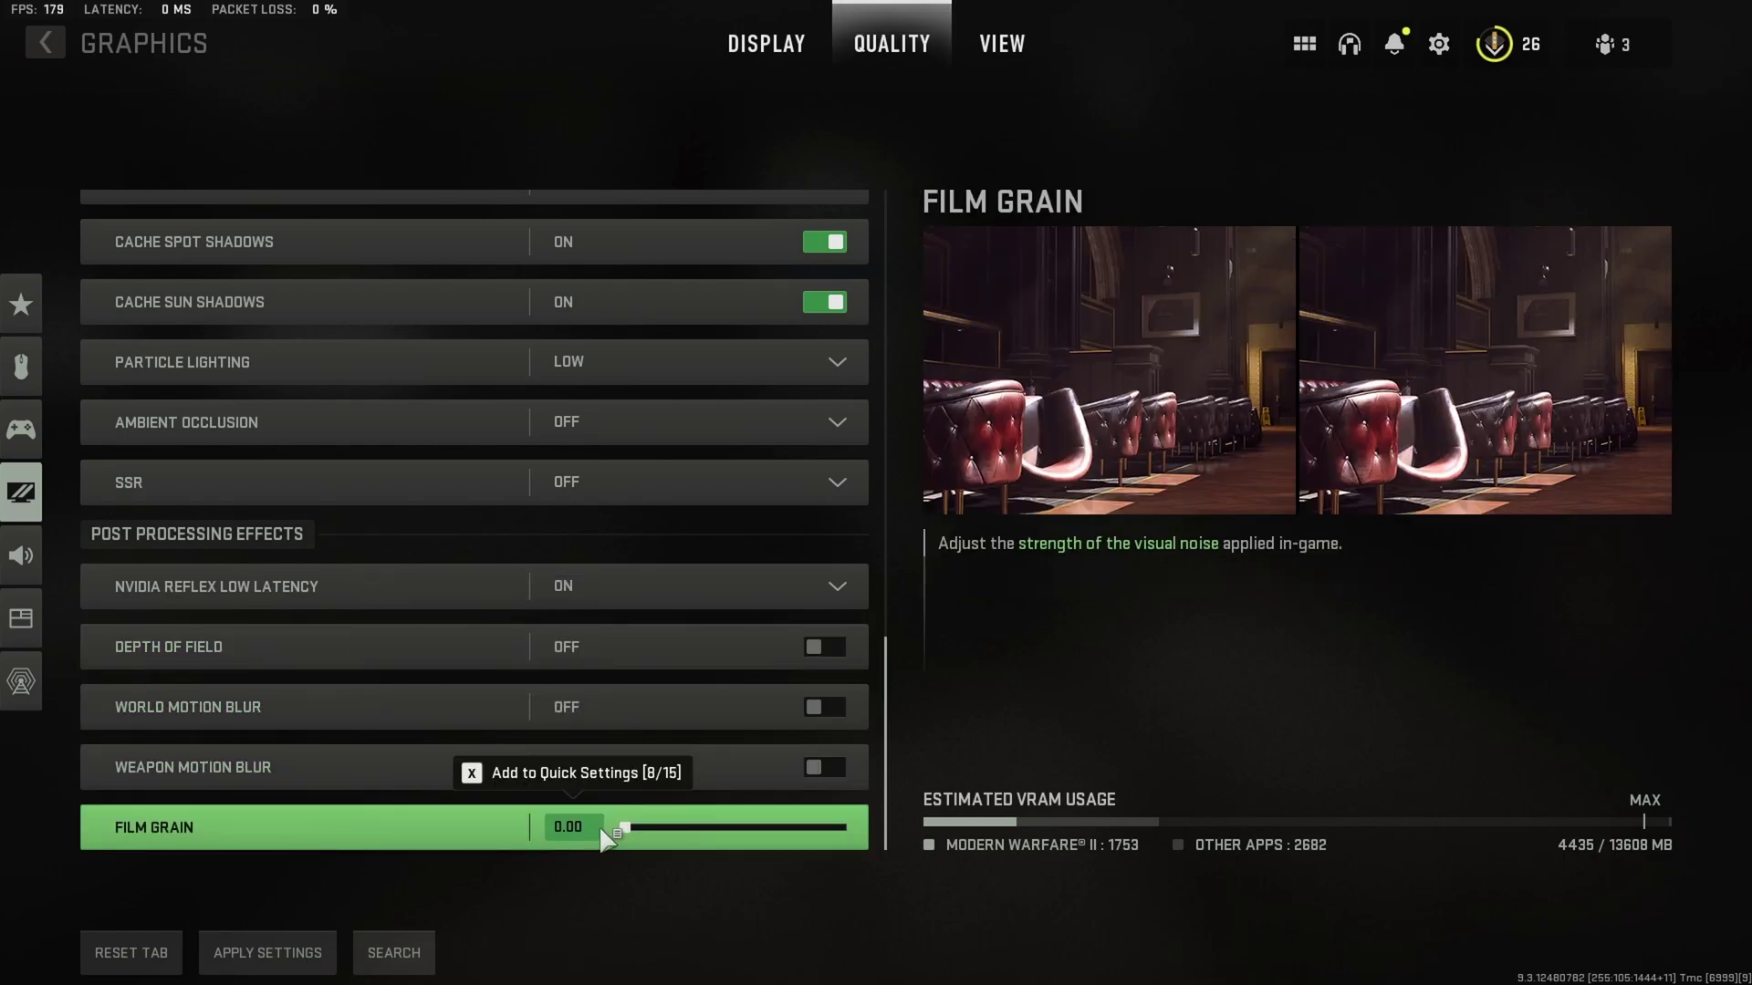
{"action": "key", "text": "Escape"}
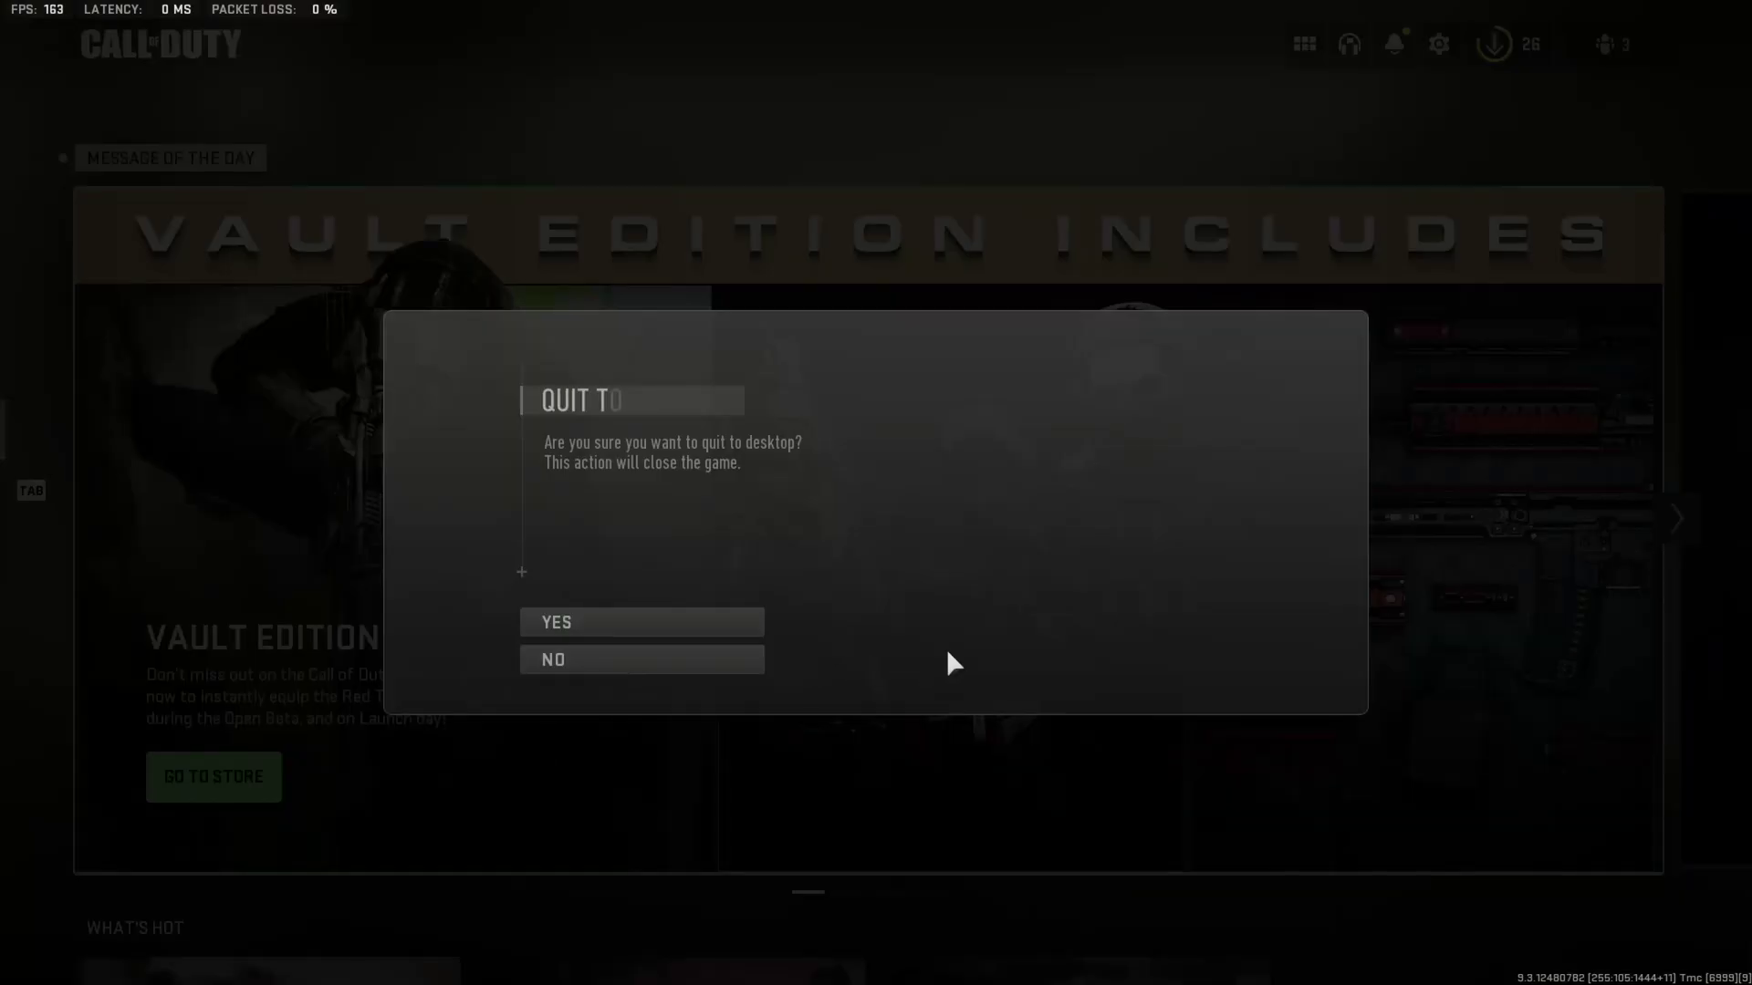